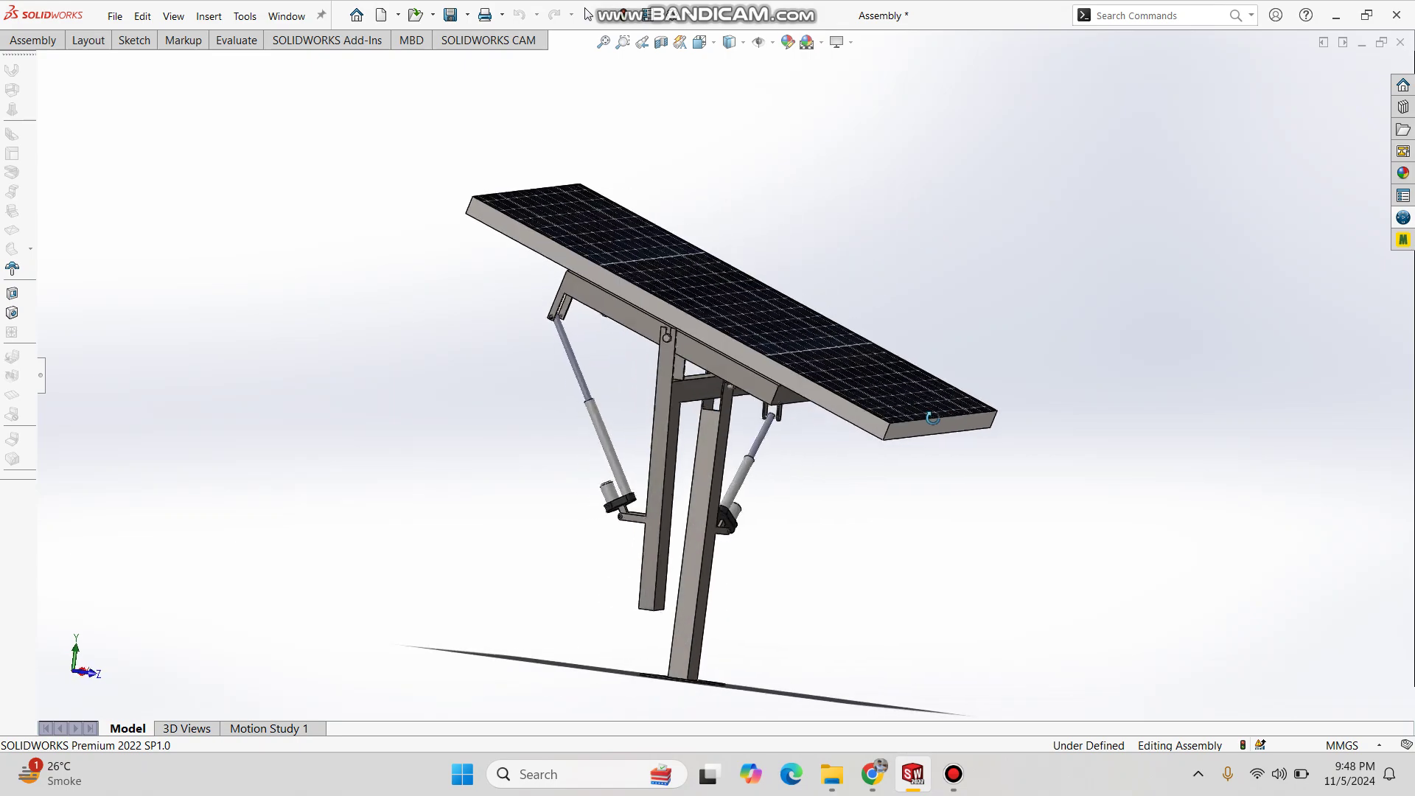
# Switch to Chrome to look over the solar tracker videos on the YouTube channel page, and return to SOLIDWORKS.
pyautogui.click(879, 769)
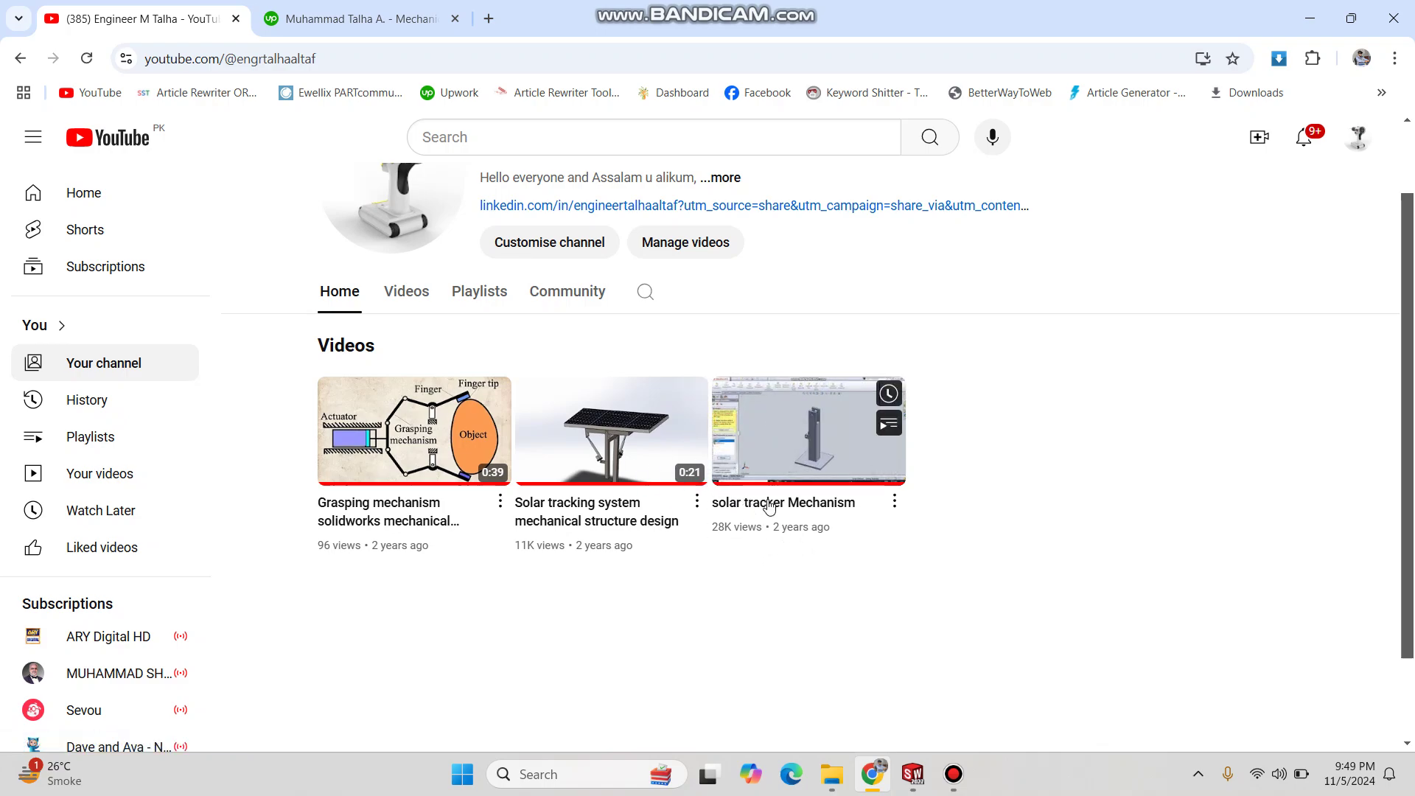
pyautogui.scroll(1, 769, 508)
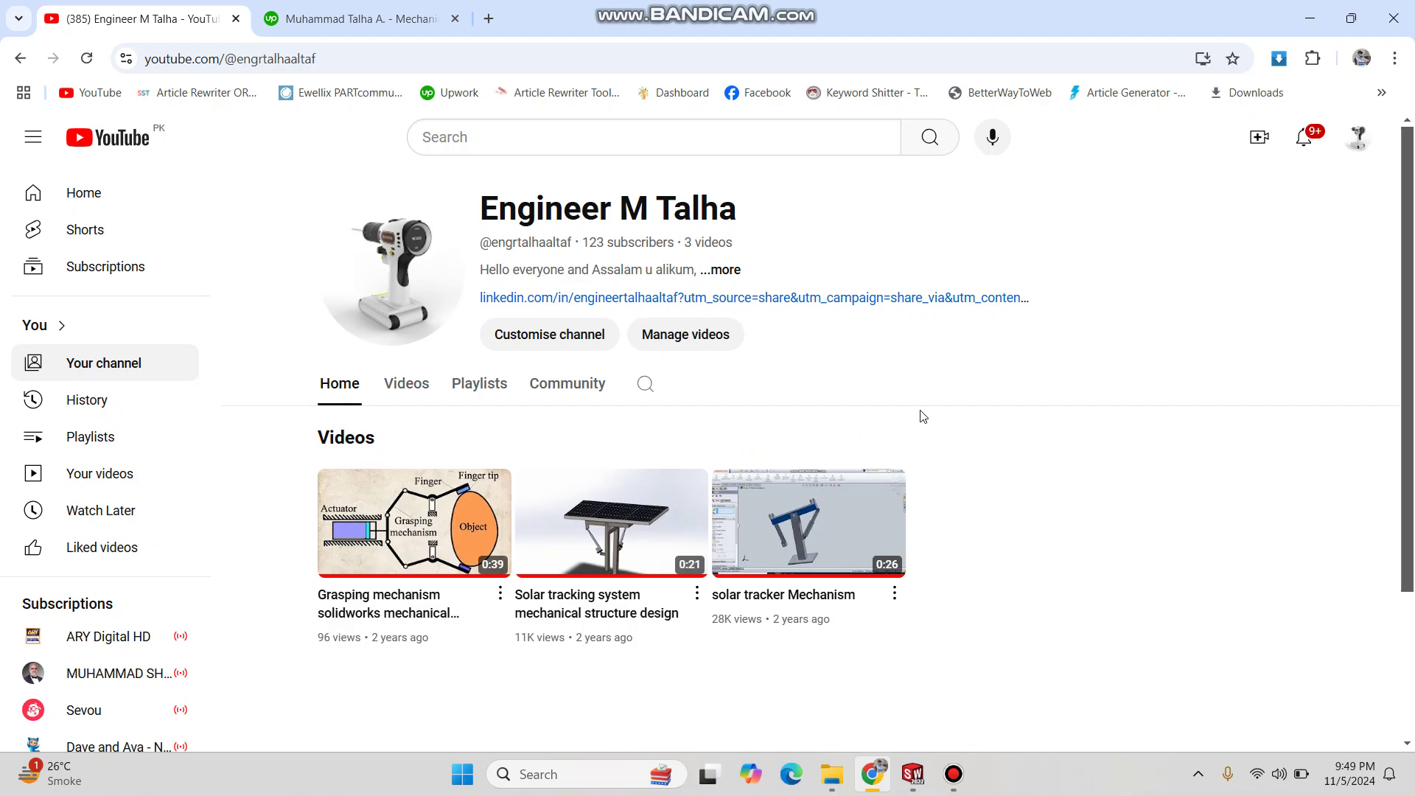
pyautogui.scroll(-2, 924, 416)
pyautogui.scroll(2, 924, 417)
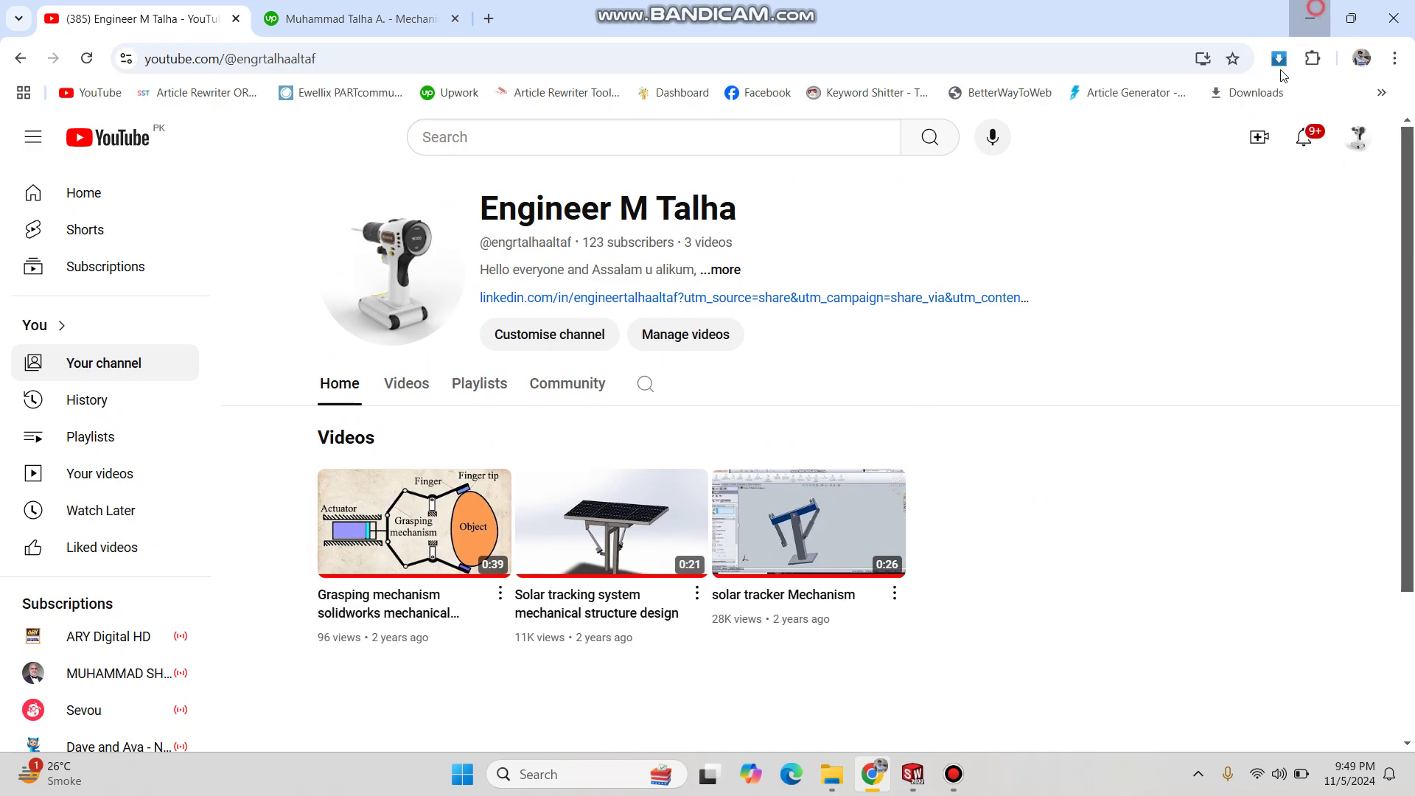
pyautogui.click(1309, 17)
# Examine the underside of the solar panel frame, including its bolts and the actuator rod attachments.
pyautogui.moveTo(794, 453); pyautogui.dragTo(600, 283, button='middle')
pyautogui.scroll(-4, 688, 347)
pyautogui.moveTo(691, 385); pyautogui.dragTo(724, 303, button='middle')
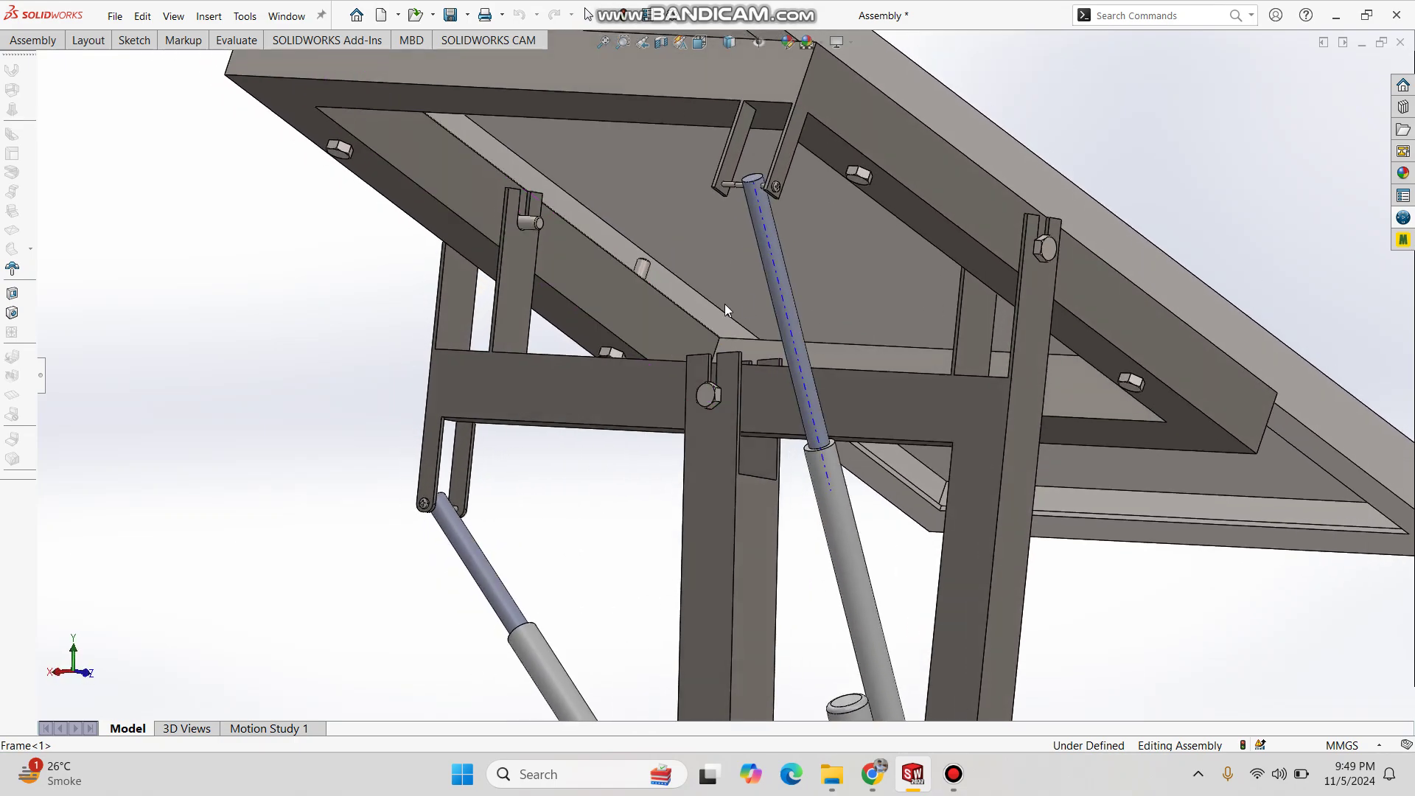
pyautogui.scroll(5, 719, 305)
pyautogui.scroll(-3, 693, 313)
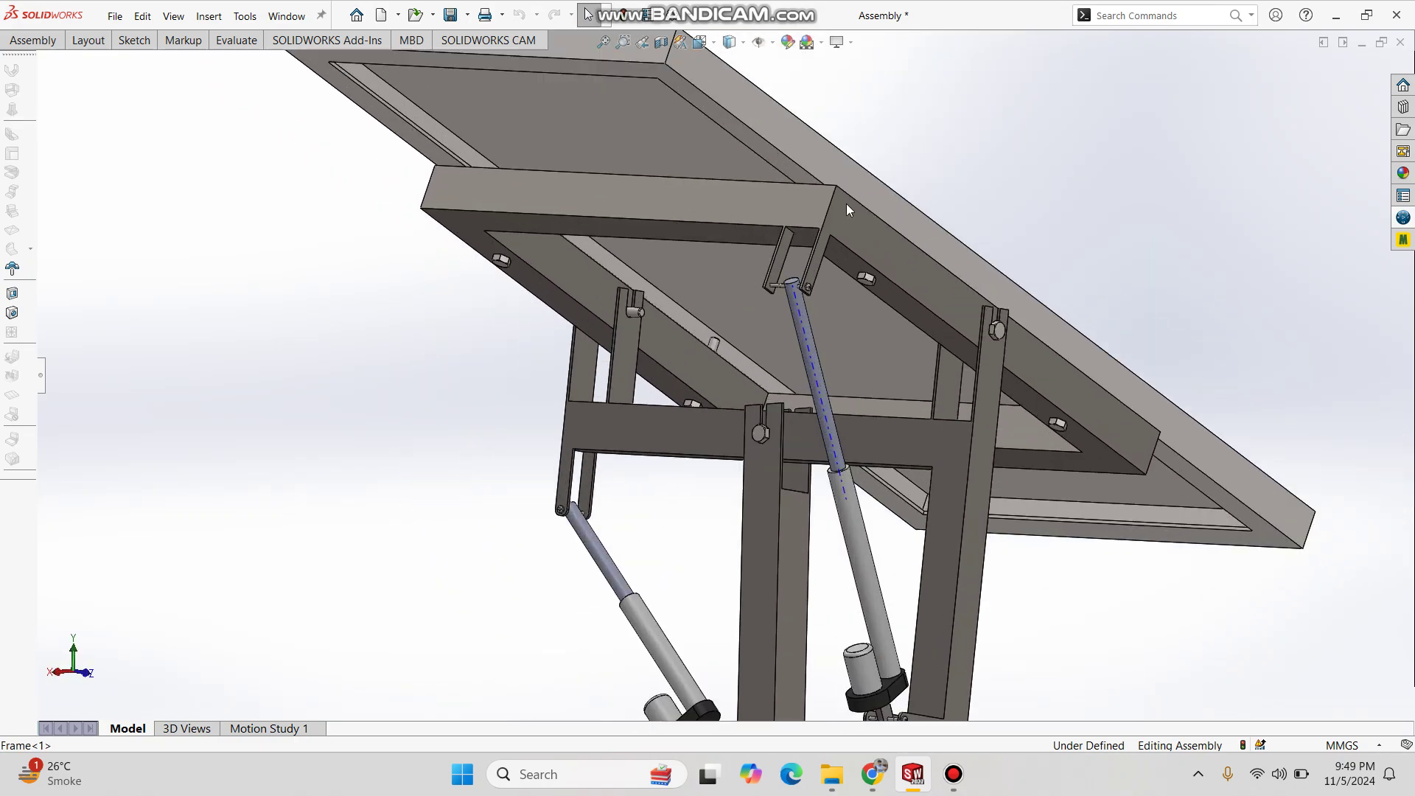
pyautogui.scroll(-2, 848, 210)
pyautogui.scroll(5, 702, 264)
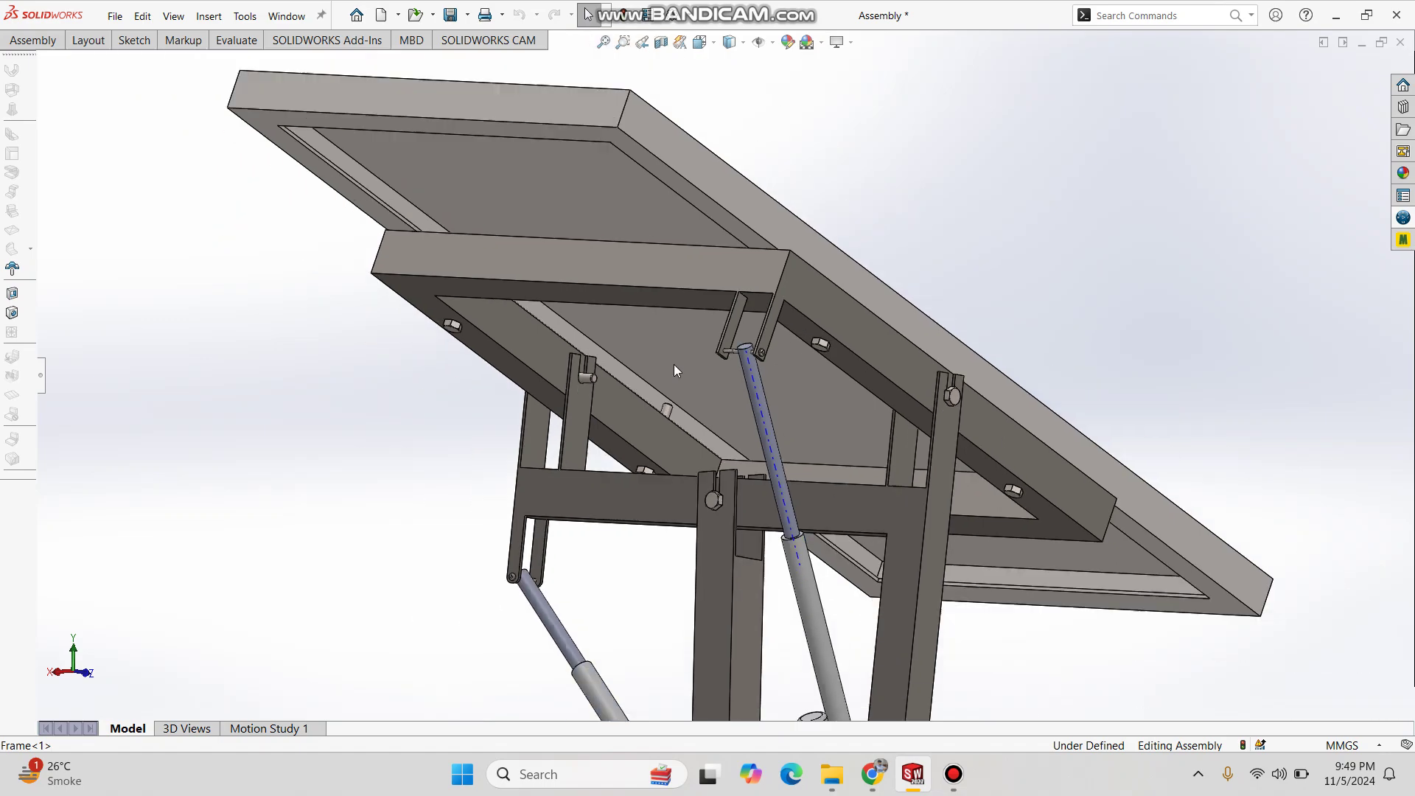
pyautogui.moveTo(681, 436); pyautogui.dragTo(835, 426, button='middle')
pyautogui.scroll(-3, 855, 438)
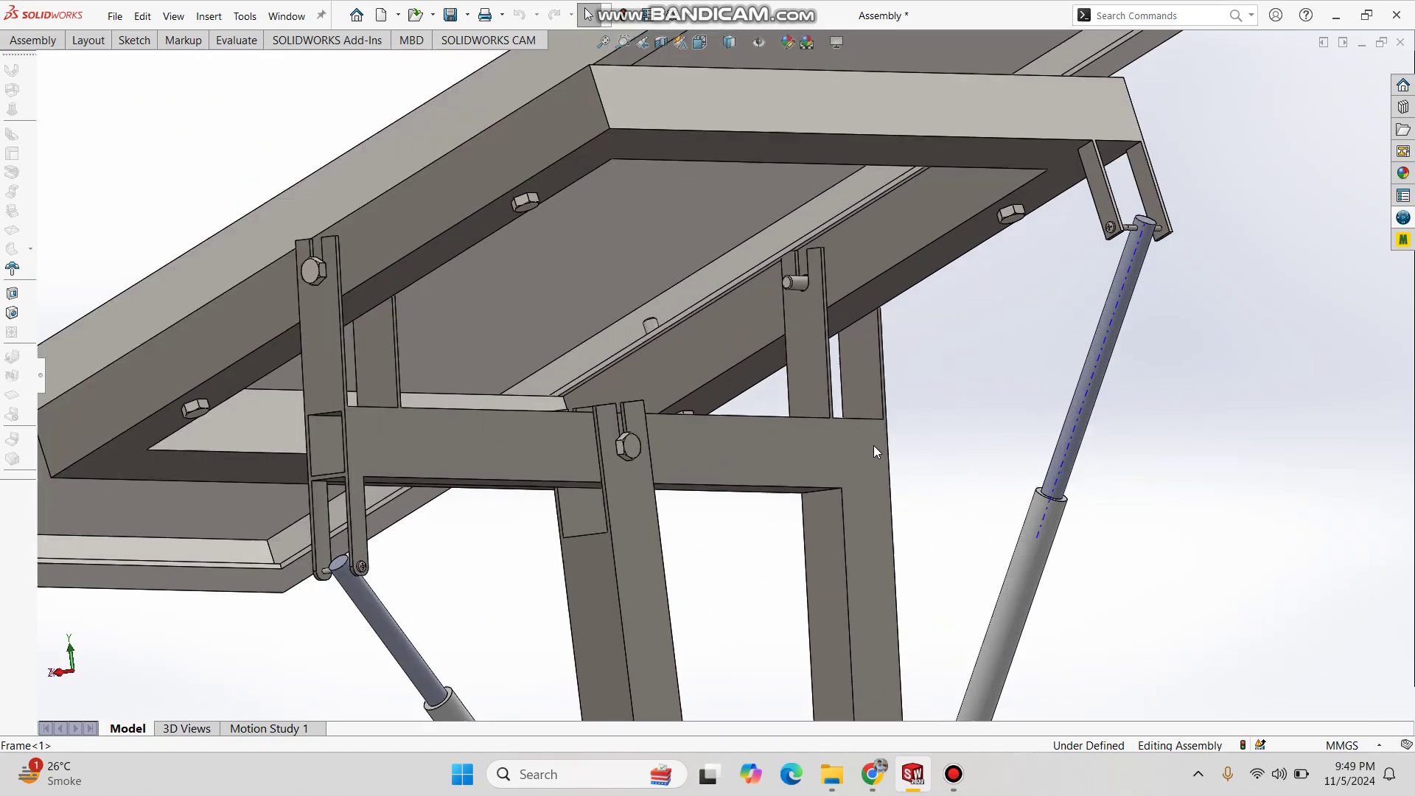
pyautogui.scroll(6, 694, 459)
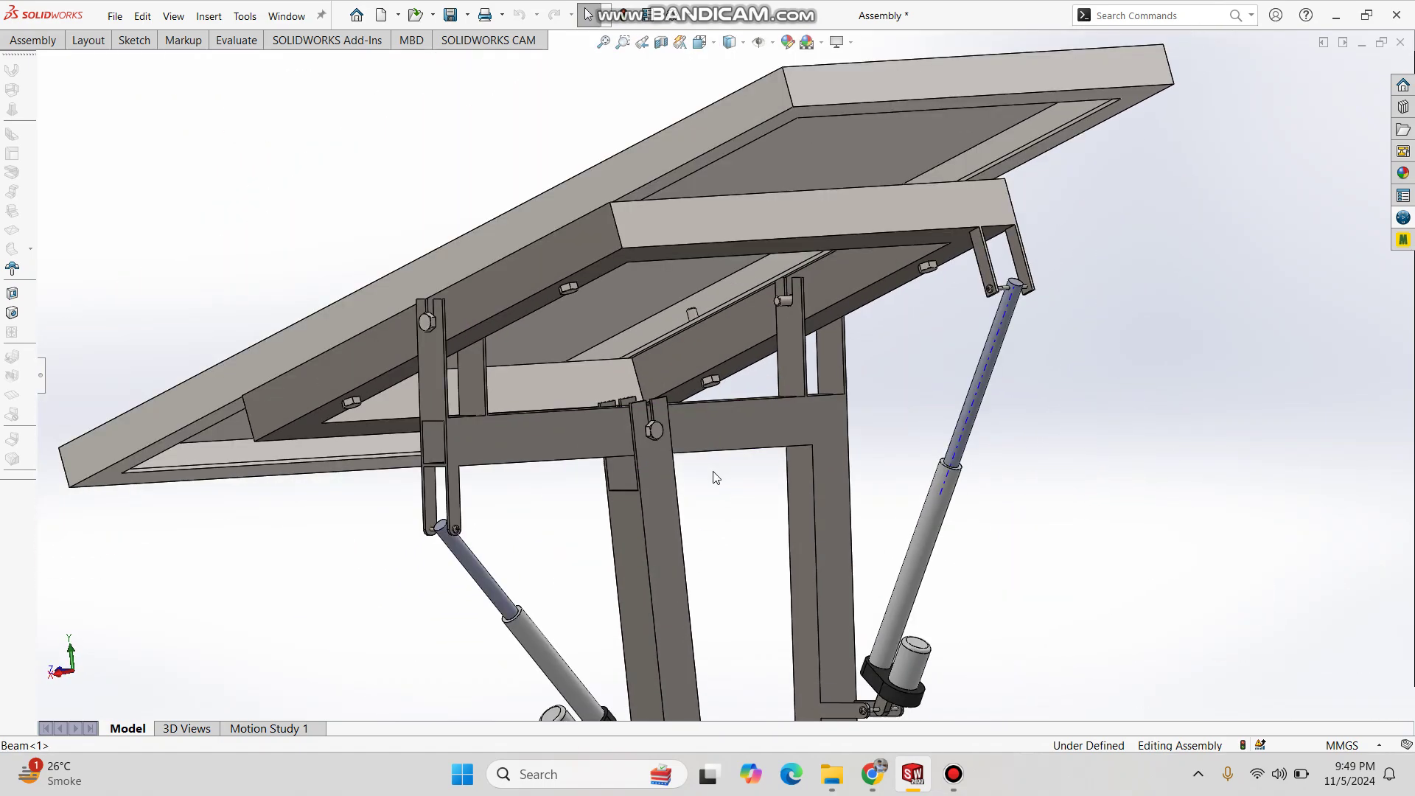
# Examine how the frame, beam and mounting post are joined beneath the solar panel, from close up and as a whole.
pyautogui.scroll(-1, 658, 428)
pyautogui.moveTo(678, 419); pyautogui.dragTo(726, 343, button='middle')
pyautogui.scroll(4, 738, 418)
pyautogui.scroll(-4, 728, 383)
pyautogui.scroll(5, 776, 369)
pyautogui.scroll(-5, 811, 264)
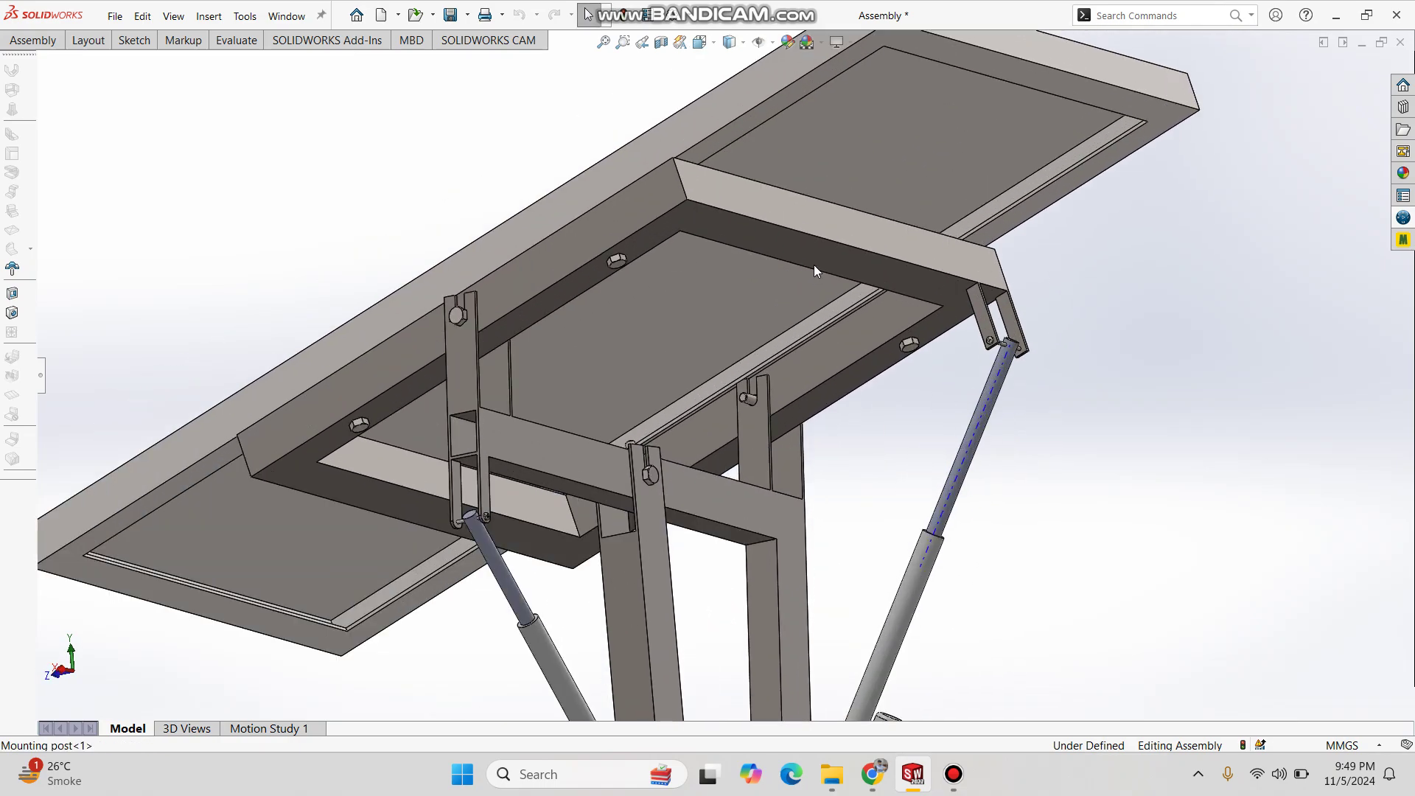
pyautogui.moveTo(813, 264); pyautogui.dragTo(774, 346, button='middle')
pyautogui.scroll(5, 716, 398)
pyautogui.scroll(-4, 684, 451)
pyautogui.moveTo(701, 426); pyautogui.dragTo(715, 479, button='middle')
pyautogui.scroll(4, 708, 454)
pyautogui.scroll(-2, 733, 528)
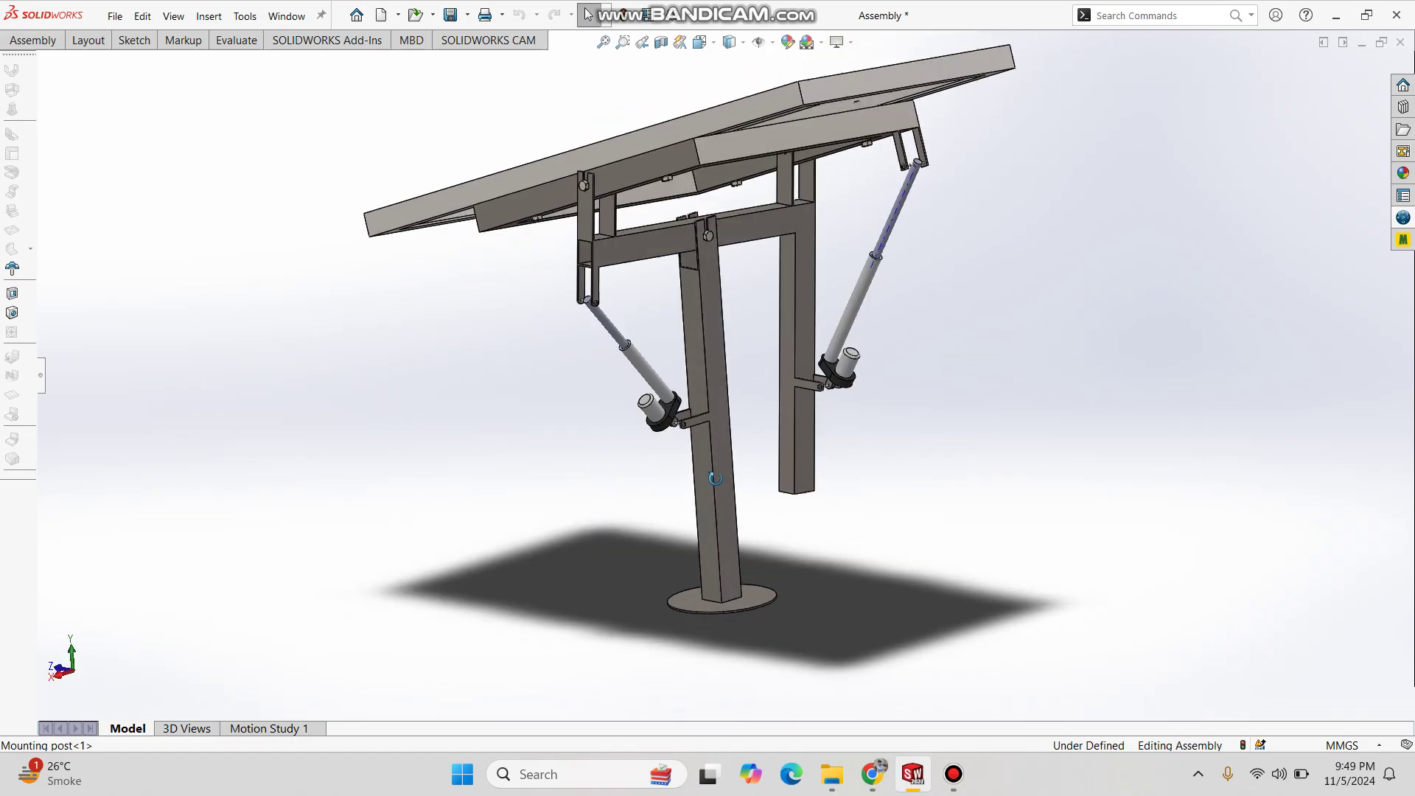
pyautogui.scroll(-3, 715, 480)
pyautogui.scroll(4, 714, 354)
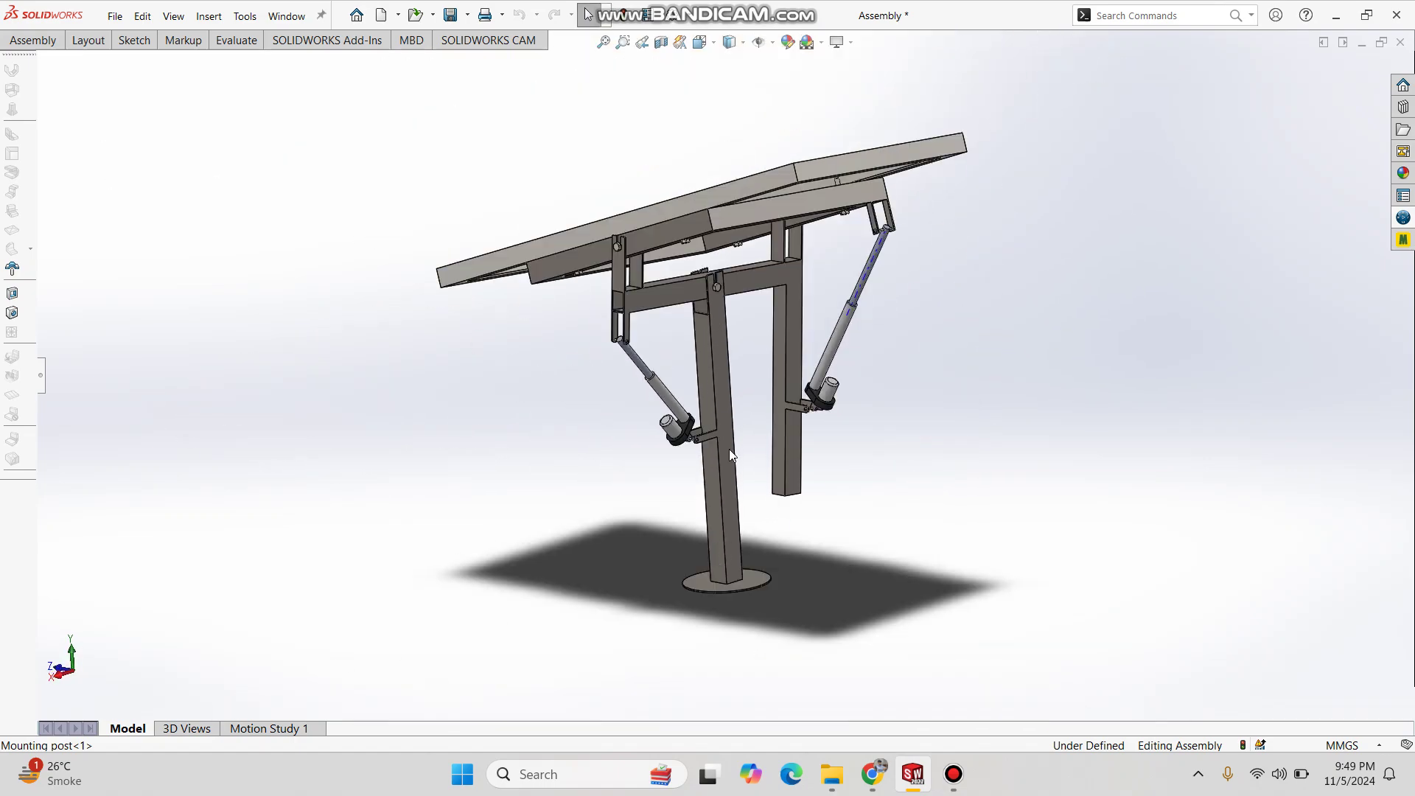
# Examine the round base plate of the mounting post and the lower brackets holding the actuators.
pyautogui.scroll(-3, 746, 616)
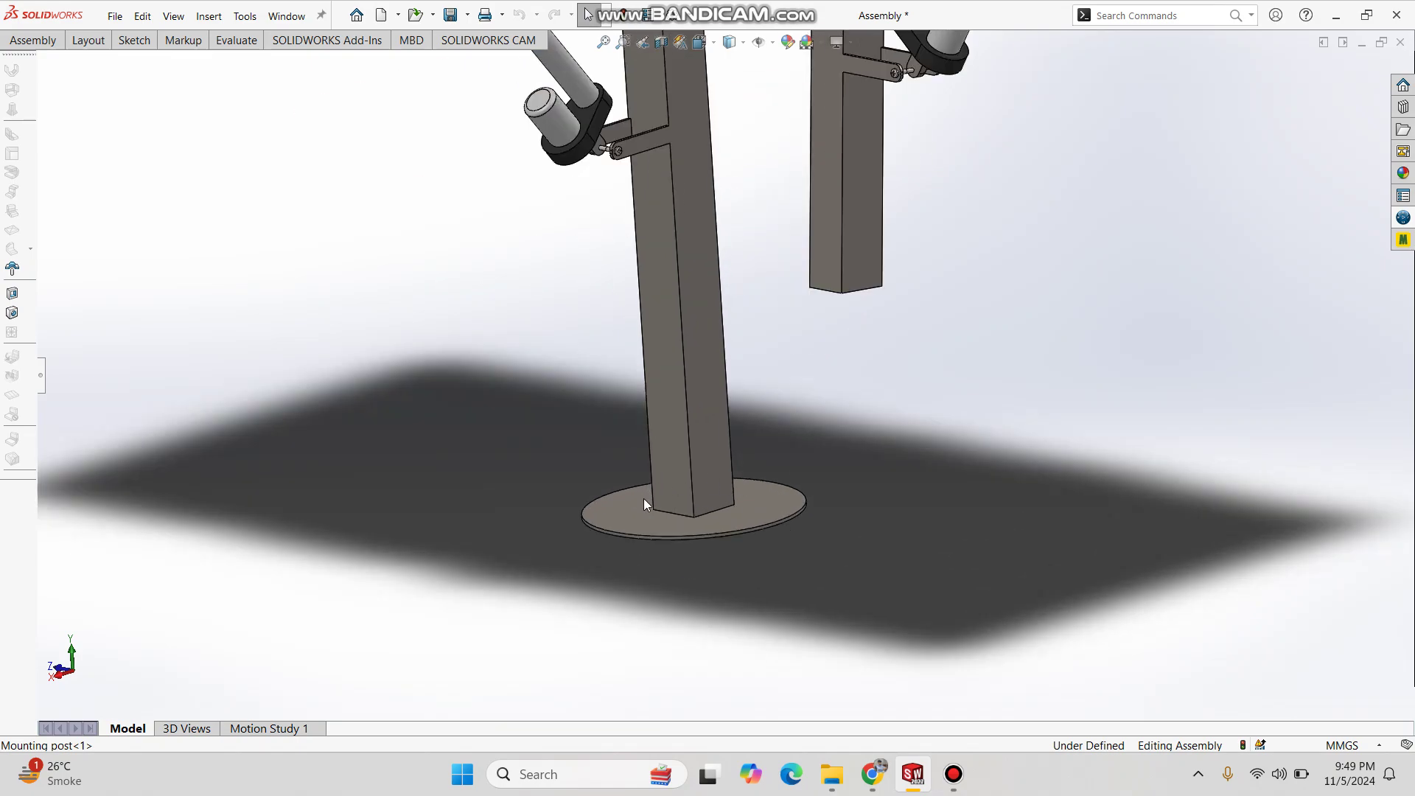
pyautogui.moveTo(750, 502); pyautogui.dragTo(736, 522, button='middle')
pyautogui.scroll(-3, 734, 501)
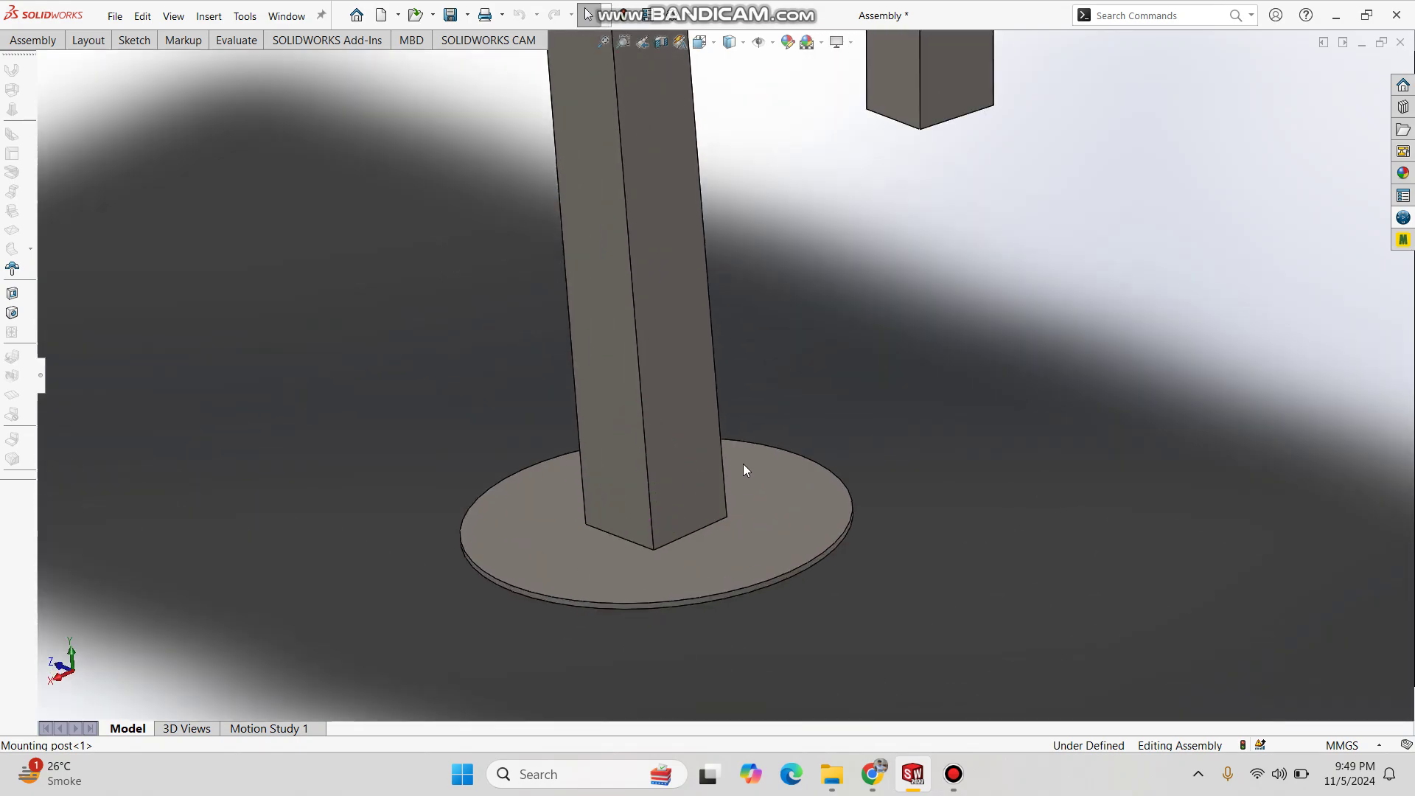
pyautogui.scroll(5, 741, 523)
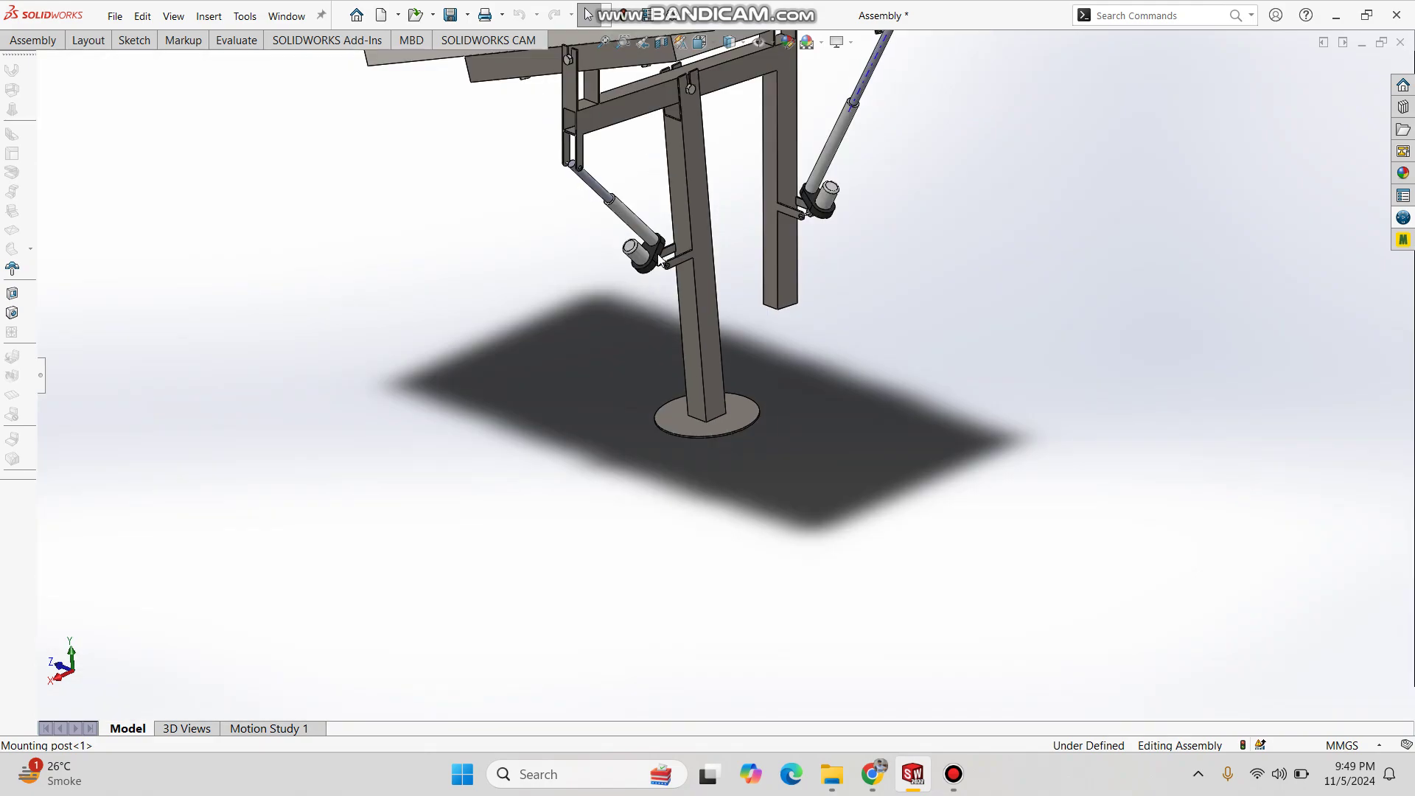
pyautogui.scroll(-6, 760, 445)
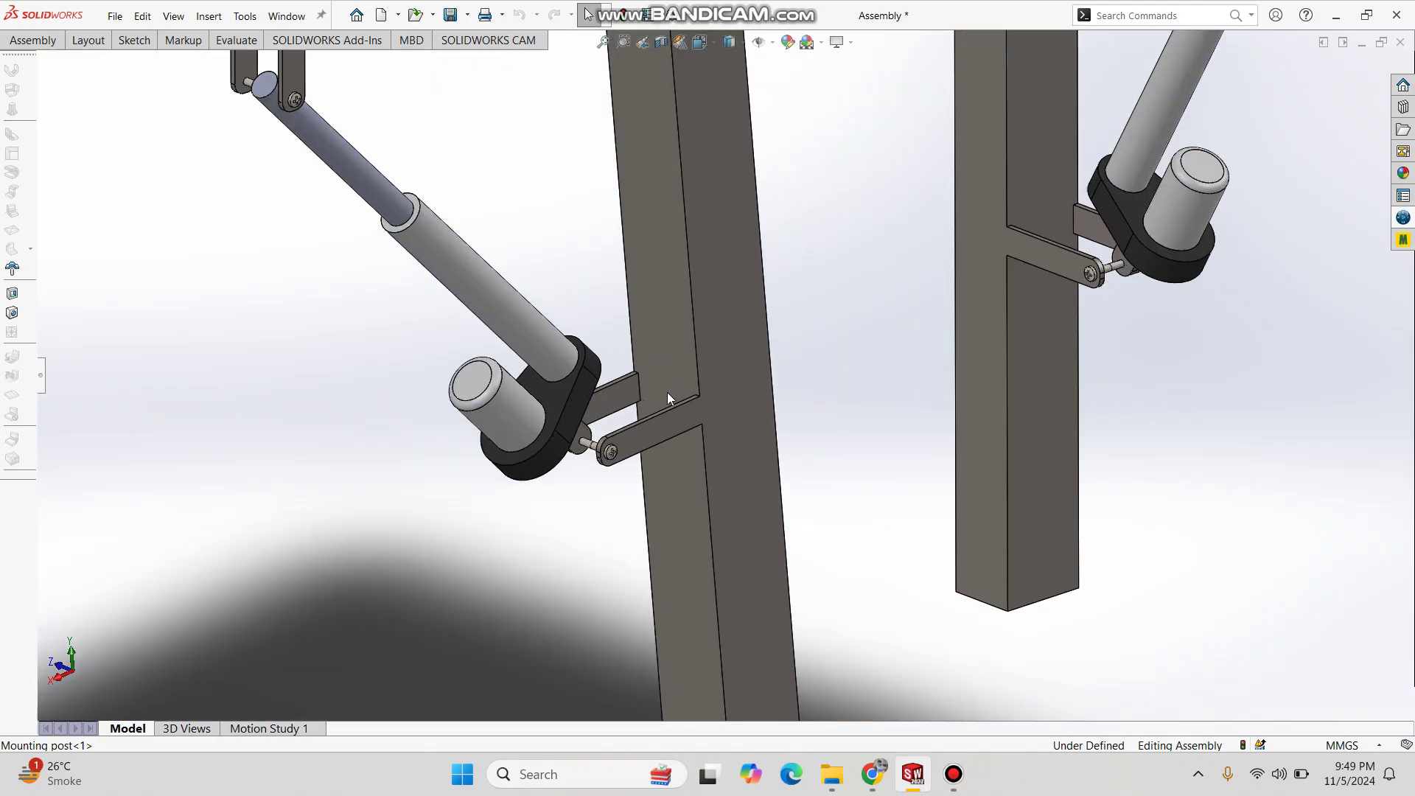
pyautogui.scroll(6, 667, 393)
pyautogui.scroll(-5, 712, 227)
# Examine the upper actuator brackets on the frame and beam, and the frame's mounting beneath the panel.
pyautogui.moveTo(473, 360); pyautogui.dragTo(474, 332, button='middle')
pyautogui.scroll(4, 1000, 198)
pyautogui.scroll(-5, 1010, 178)
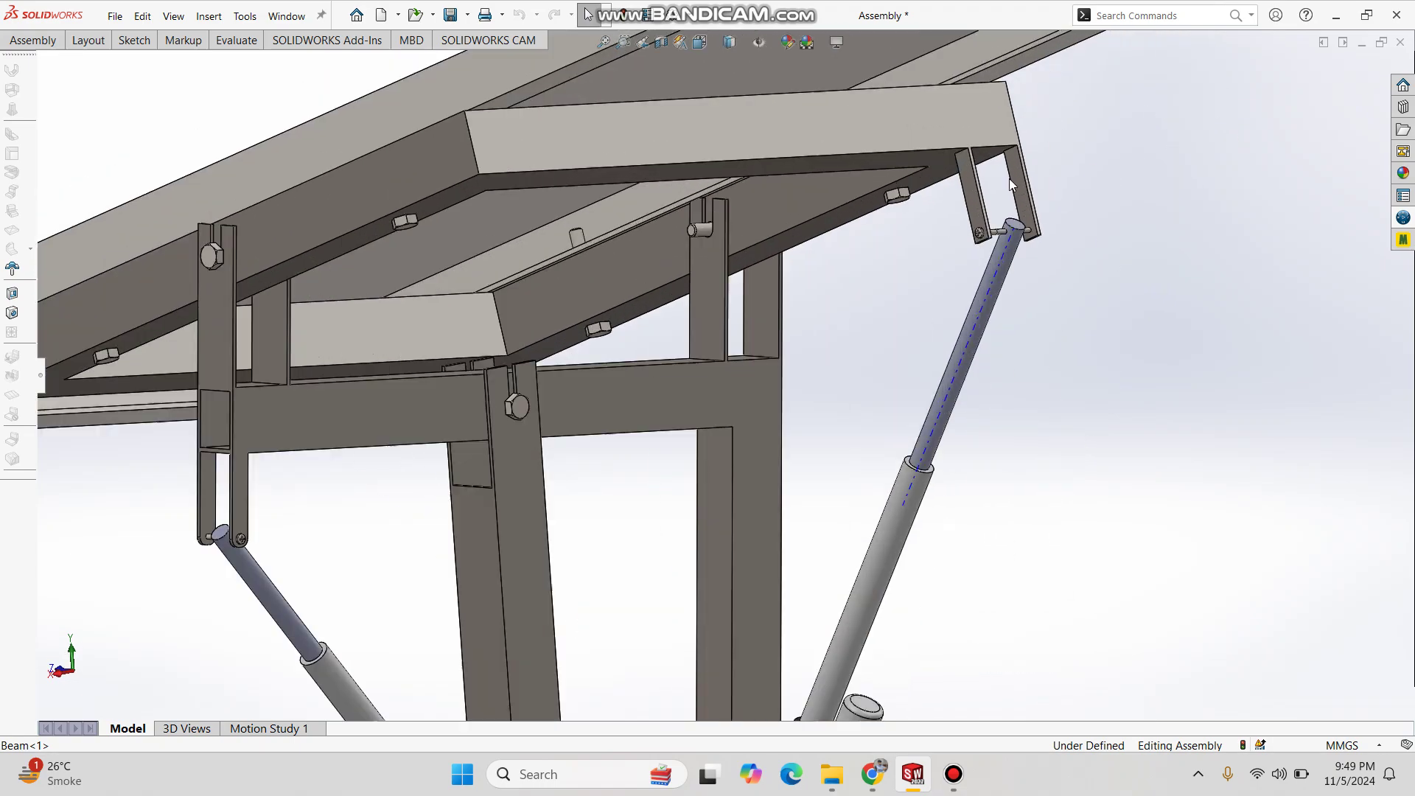
pyautogui.moveTo(563, 169); pyautogui.dragTo(585, 195, button='middle')
pyautogui.scroll(4, 763, 226)
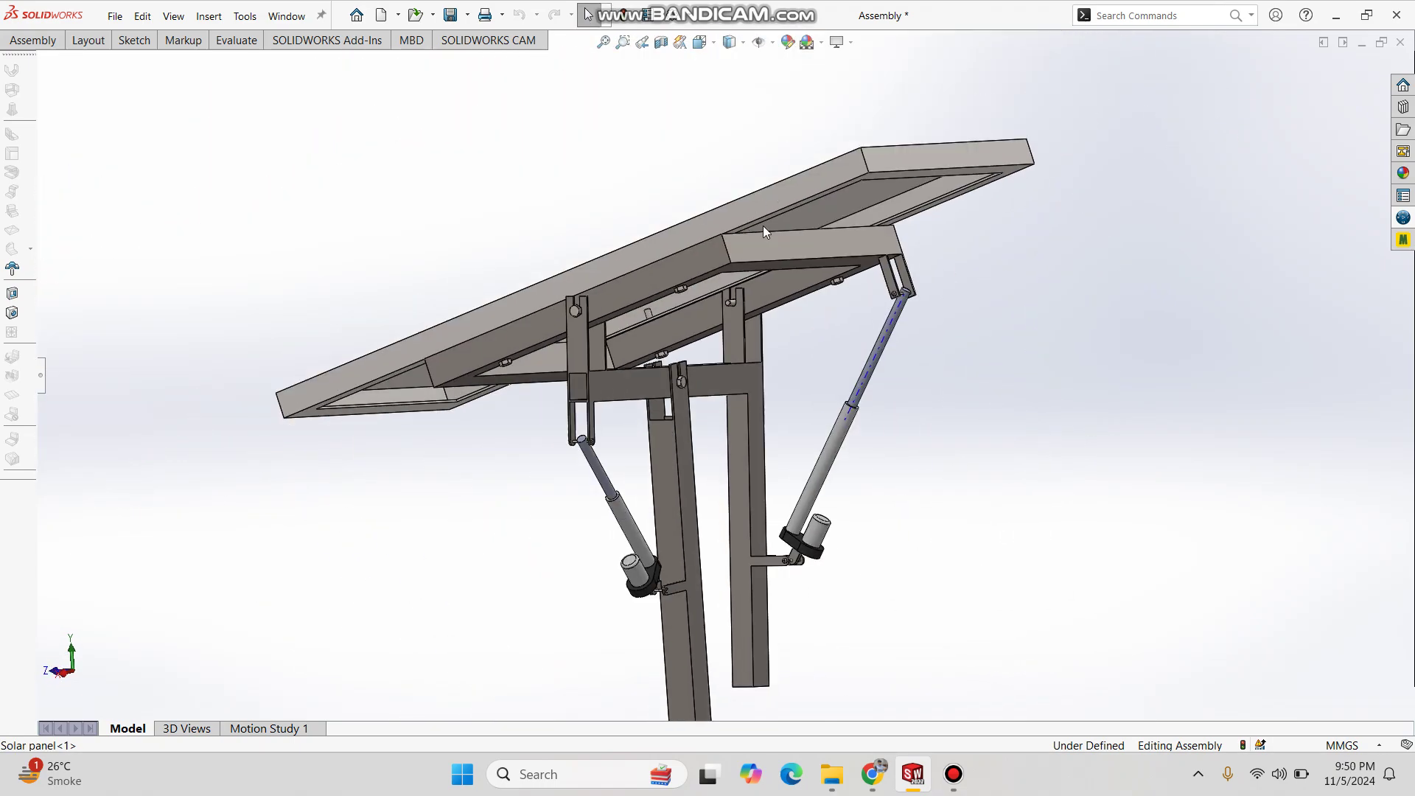
pyautogui.scroll(-2, 763, 226)
pyautogui.moveTo(749, 213); pyautogui.dragTo(734, 239, button='middle')
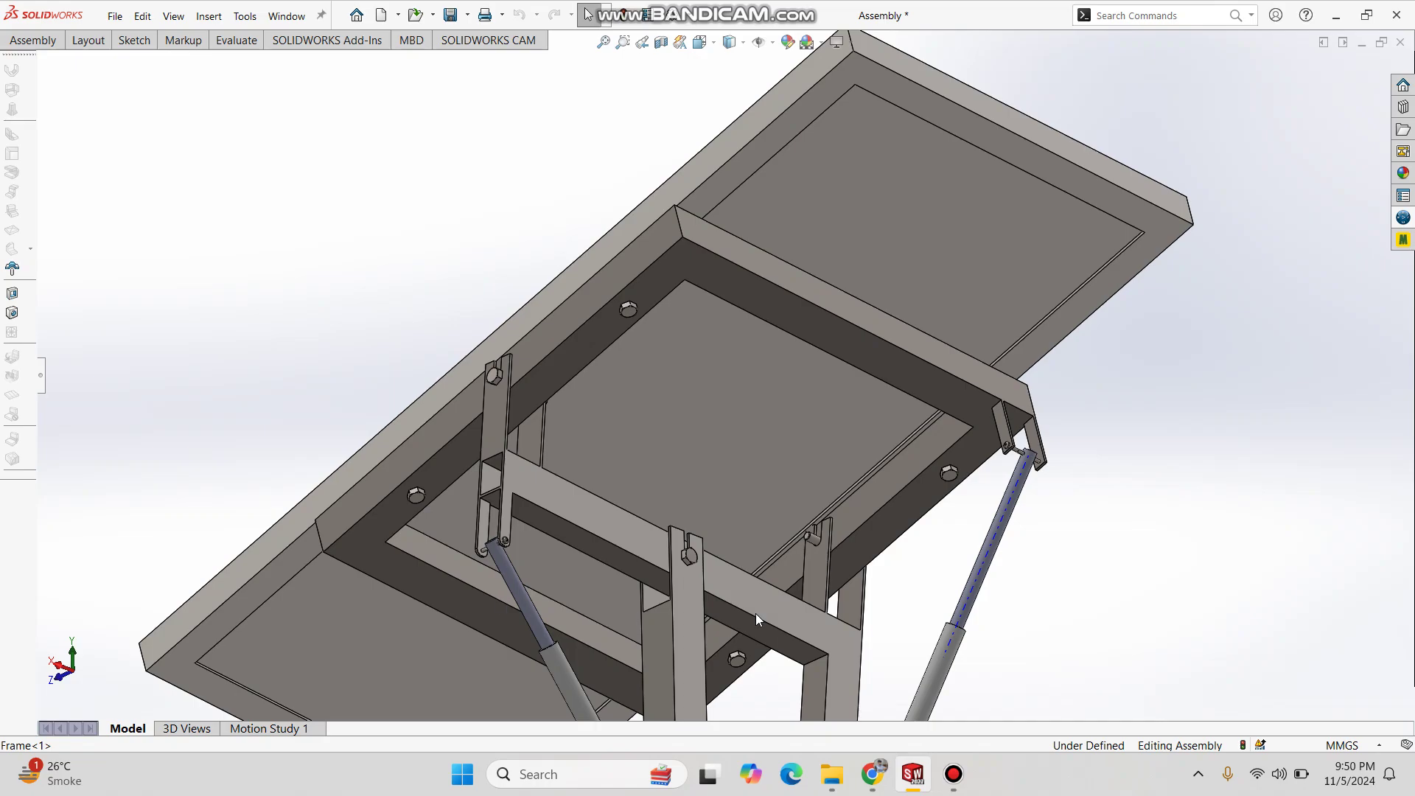
# Examine the cell surface of the solar panel from above.
pyautogui.scroll(2, 889, 368)
pyautogui.moveTo(889, 369); pyautogui.dragTo(1007, 506, button='middle')
pyautogui.scroll(-1, 1007, 506)
pyautogui.moveTo(897, 409); pyautogui.dragTo(729, 369, button='middle')
pyautogui.scroll(-5, 696, 478)
pyautogui.scroll(-2, 648, 479)
pyautogui.scroll(8, 780, 413)
pyautogui.scroll(-4, 731, 372)
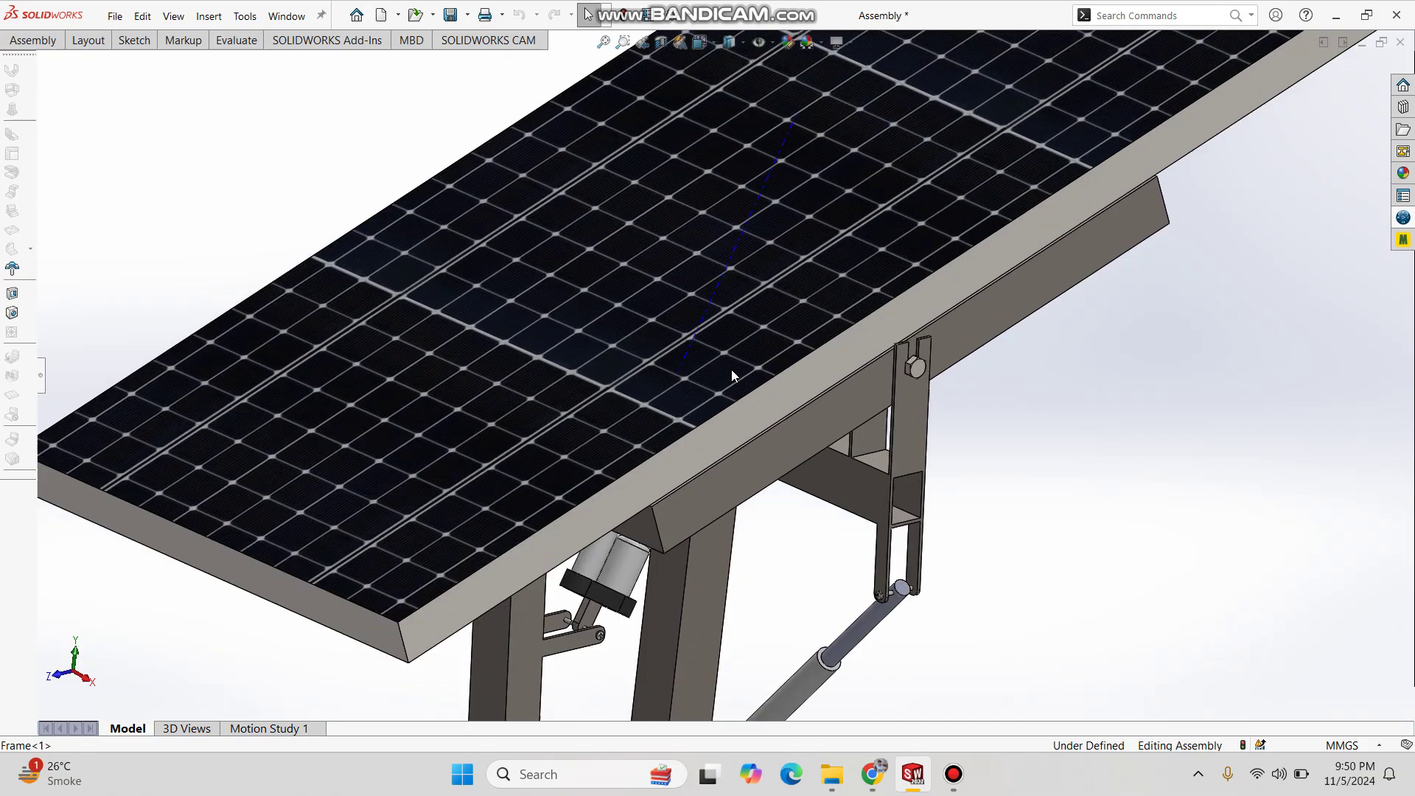
pyautogui.scroll(4, 756, 437)
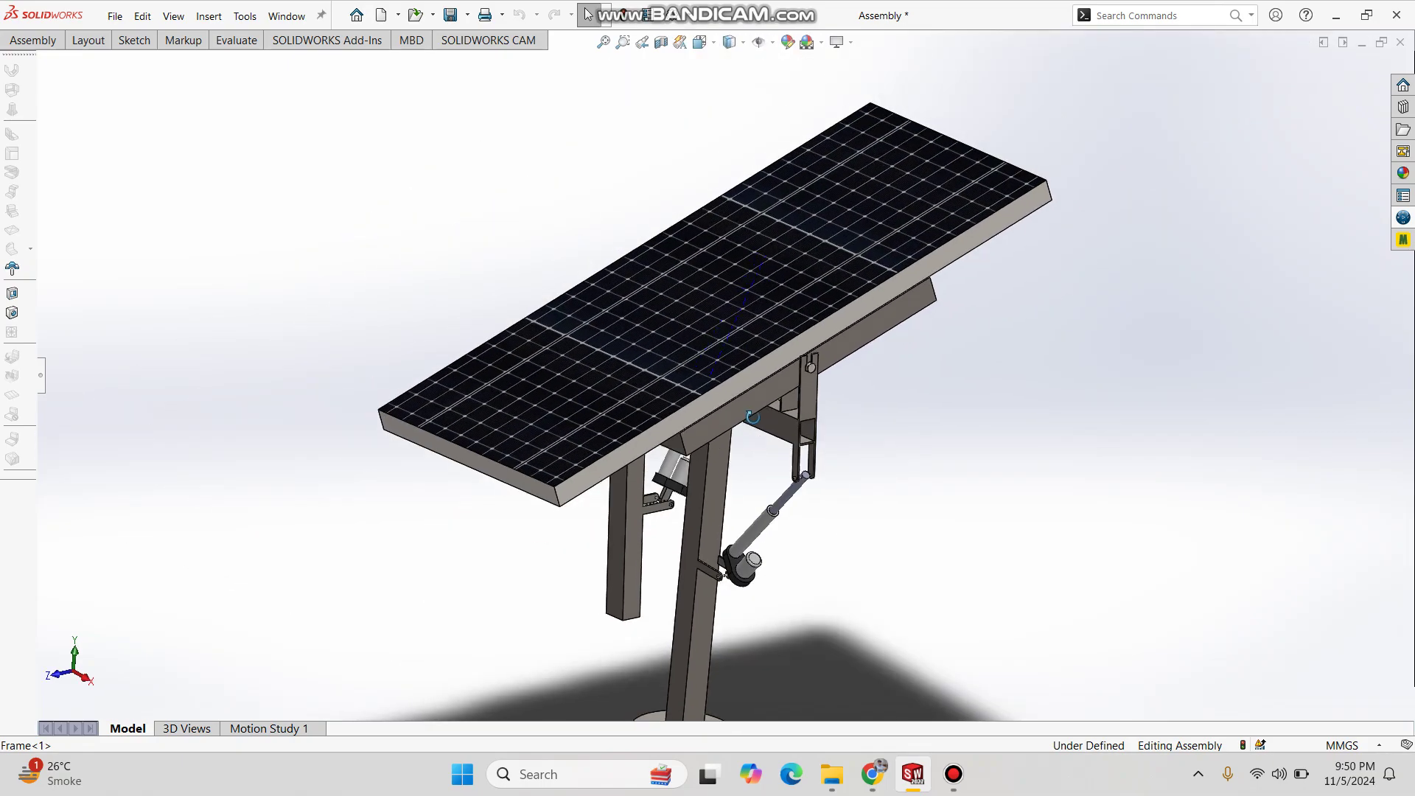
# Examine both linear actuators and their connections to the mounting post, beam and frame.
pyautogui.moveTo(737, 434); pyautogui.dragTo(763, 391, button='middle')
pyautogui.scroll(-4, 779, 563)
pyautogui.scroll(3, 745, 480)
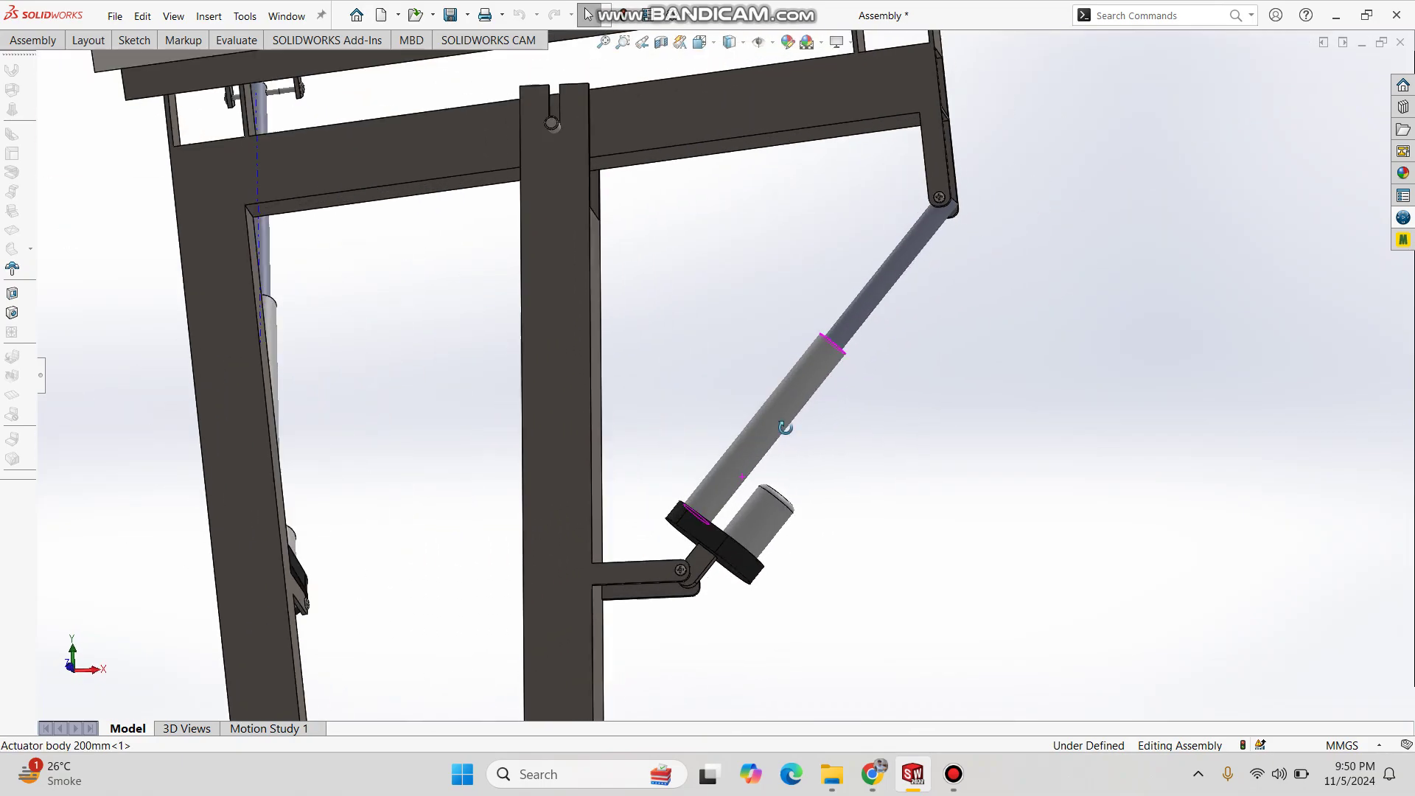
pyautogui.moveTo(744, 481); pyautogui.dragTo(825, 438, button='middle')
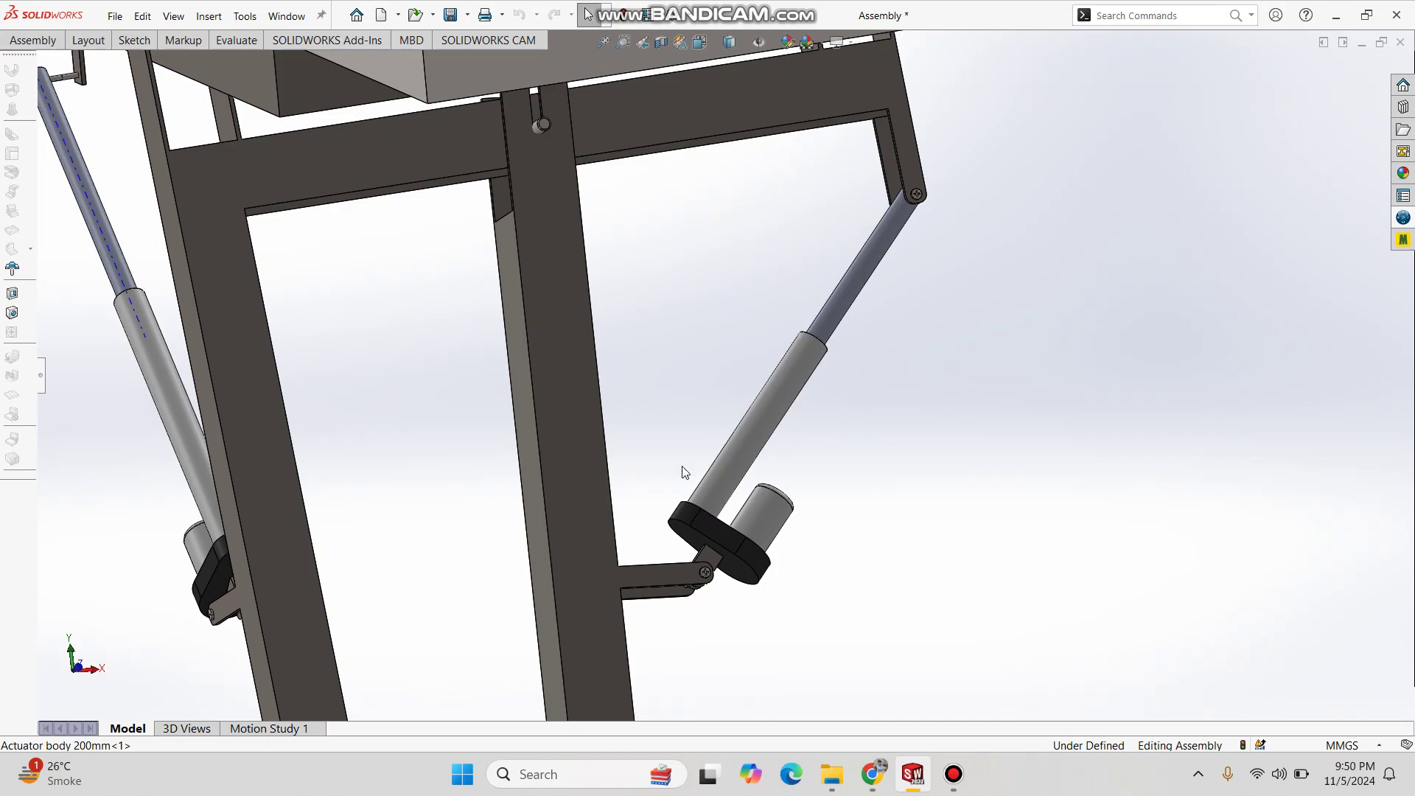
pyautogui.scroll(4, 685, 473)
pyautogui.moveTo(531, 383); pyautogui.dragTo(481, 364, button='middle')
pyautogui.scroll(-3, 505, 289)
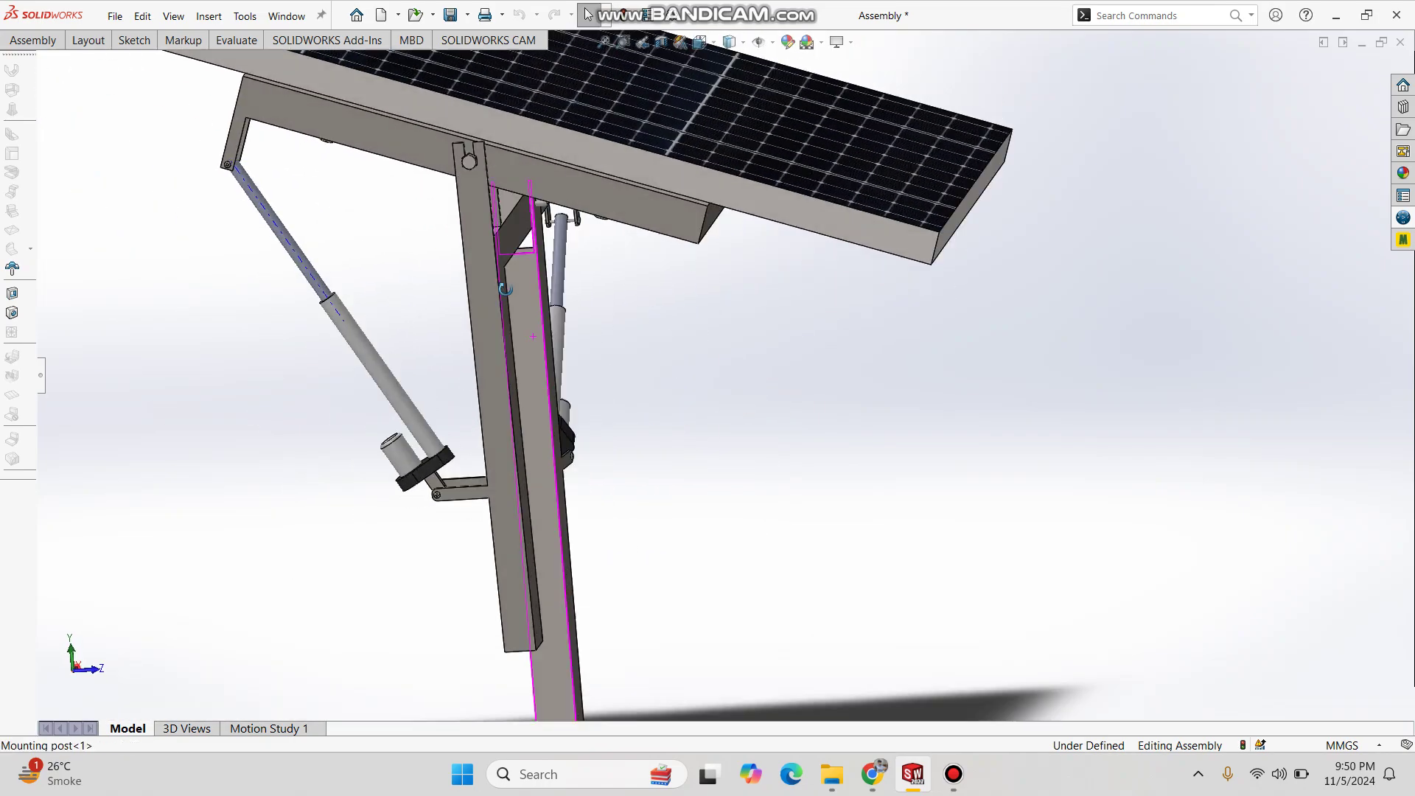
pyautogui.moveTo(505, 289); pyautogui.dragTo(324, 398, button='middle')
pyautogui.scroll(4, 730, 368)
pyautogui.moveTo(643, 374)
pyautogui.mouseDown(button='middle')
pyautogui.moveTo(633, 351)
pyautogui.moveTo(649, 346)
pyautogui.mouseUp(button='middle')
# Tilt the beam about its pivot on the mounting post so that its actuator end swings down.
pyautogui.click(859, 412)
pyautogui.scroll(-2, 682, 268)
pyautogui.moveTo(726, 317); pyautogui.dragTo(737, 284, button='middle')
pyautogui.scroll(-2, 671, 488)
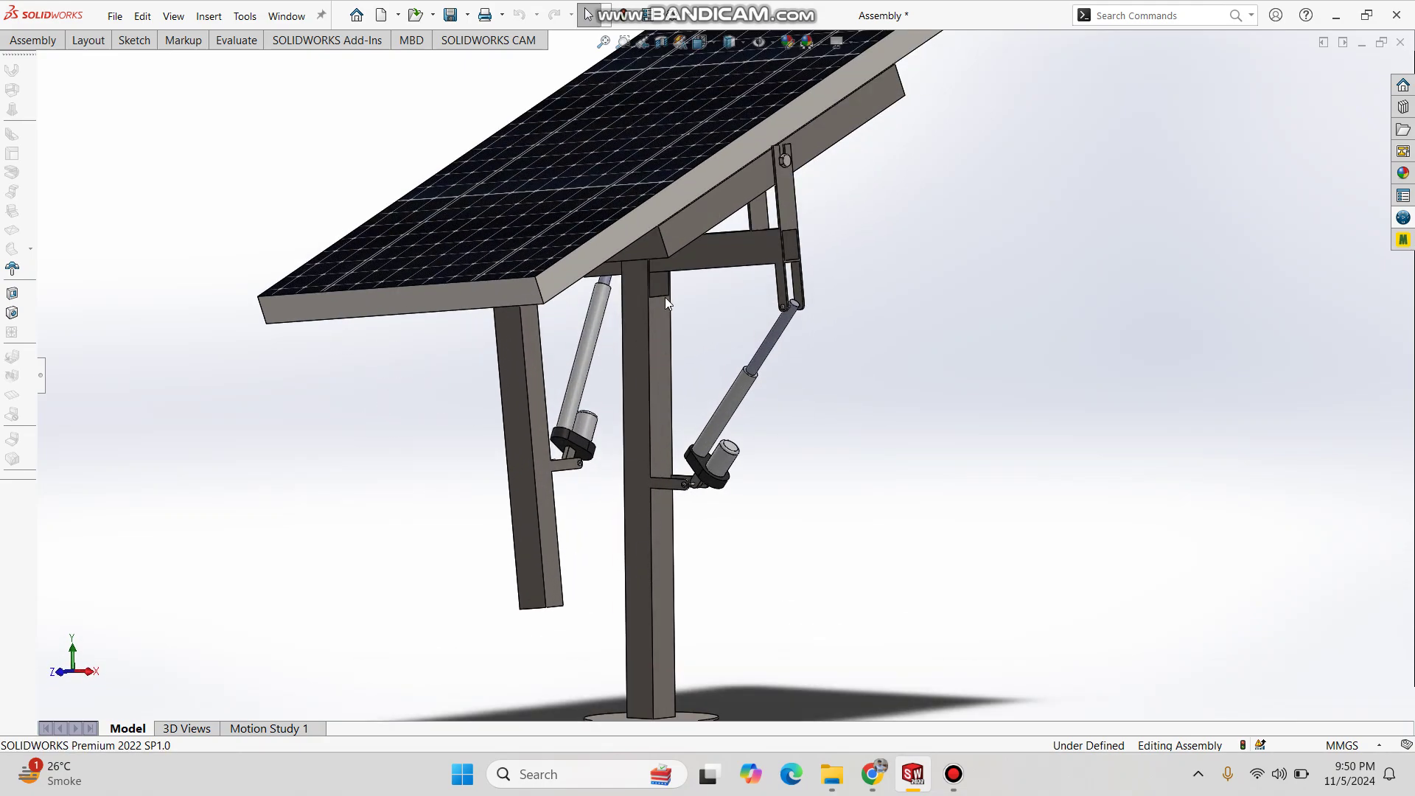
pyautogui.moveTo(679, 486); pyautogui.dragTo(687, 372, button='middle')
pyautogui.scroll(1, 681, 365)
pyautogui.scroll(-2, 678, 309)
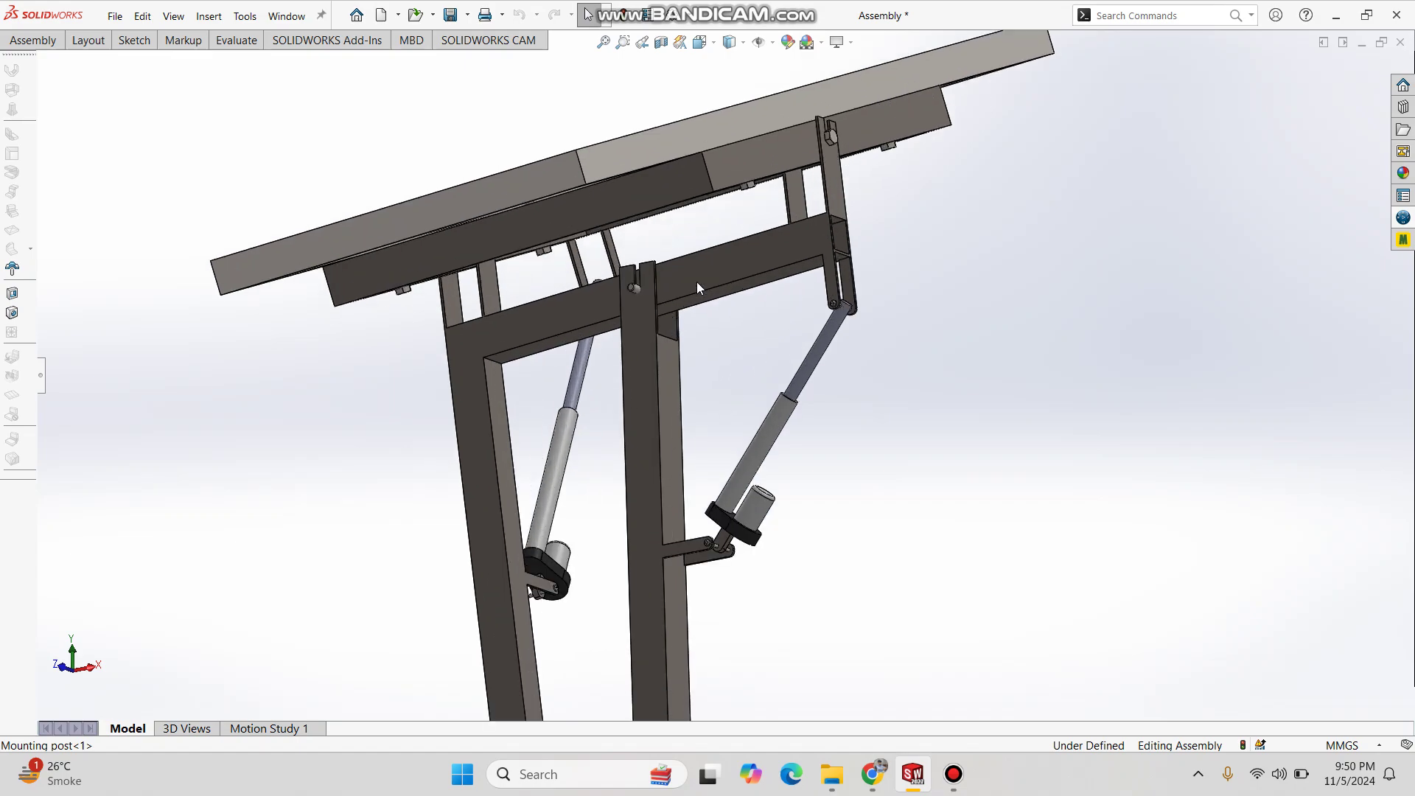
pyautogui.moveTo(751, 269); pyautogui.dragTo(762, 309)
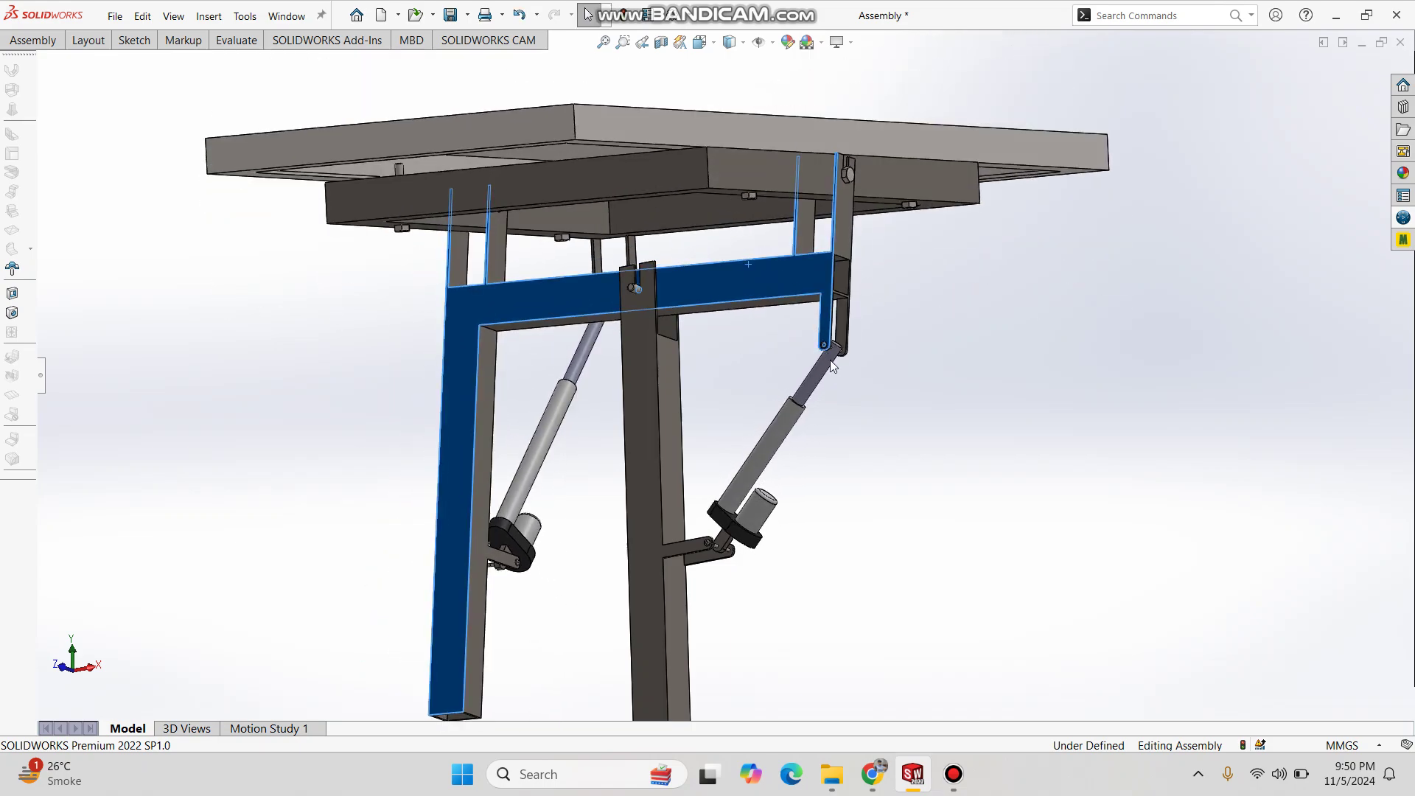
# Examine the 200 mm actuator's rod and body between the tilted beam and the mounting post.
pyautogui.scroll(-2, 851, 358)
pyautogui.moveTo(810, 361); pyautogui.dragTo(881, 344, button='middle')
pyautogui.scroll(-3, 791, 405)
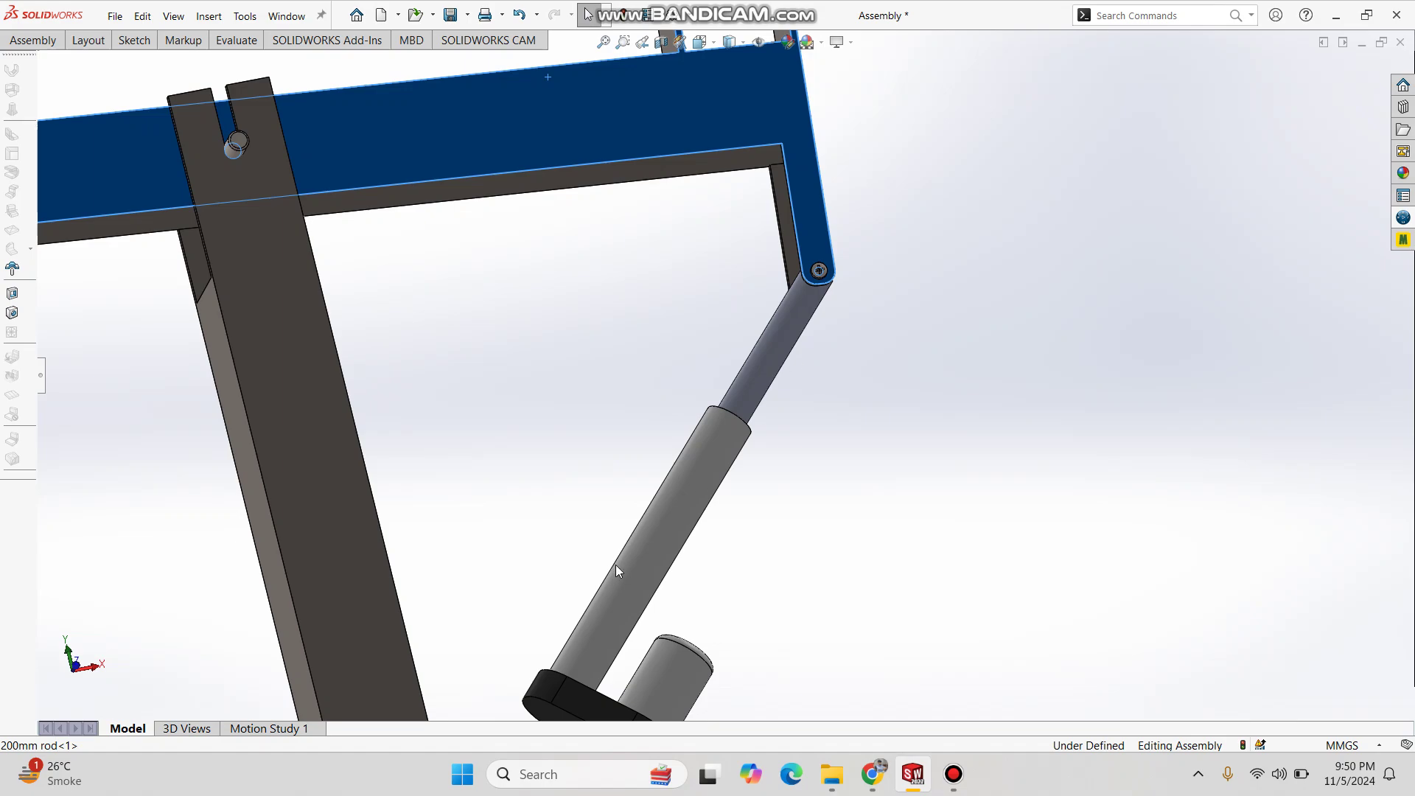
pyautogui.scroll(3, 683, 496)
pyautogui.moveTo(635, 435); pyautogui.dragTo(649, 470, button='middle')
pyautogui.scroll(3, 681, 356)
pyautogui.moveTo(681, 356); pyautogui.dragTo(678, 325, button='middle')
pyautogui.scroll(-3, 677, 325)
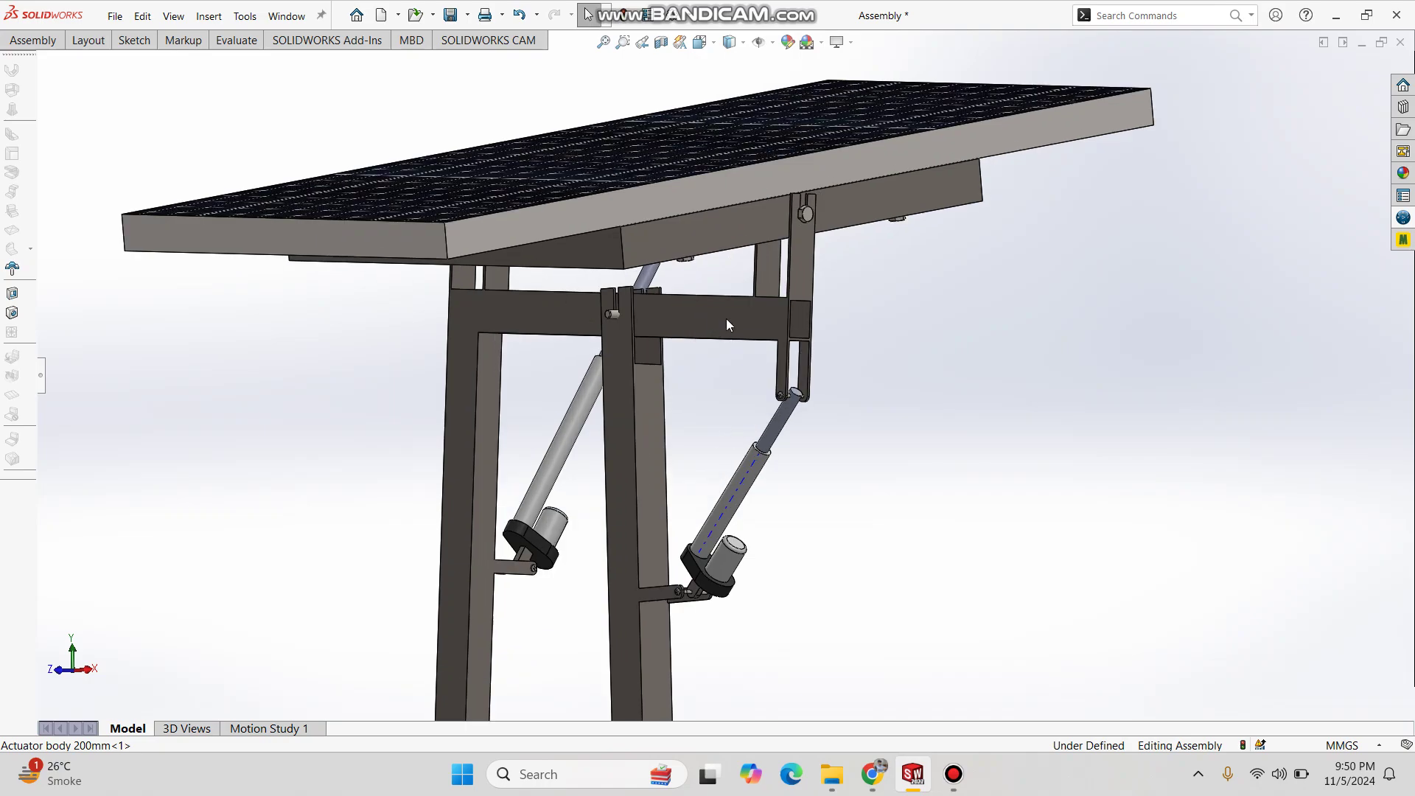
# Swing the beam's actuator end further down about the mounting post pivot, and clear the selection.
pyautogui.click(726, 332)
pyautogui.moveTo(724, 345)
pyautogui.mouseDown()
pyautogui.moveTo(708, 382)
pyautogui.moveTo(718, 305)
pyautogui.moveTo(711, 337)
pyautogui.mouseUp()
pyautogui.moveTo(711, 337); pyautogui.dragTo(754, 398, button='middle')
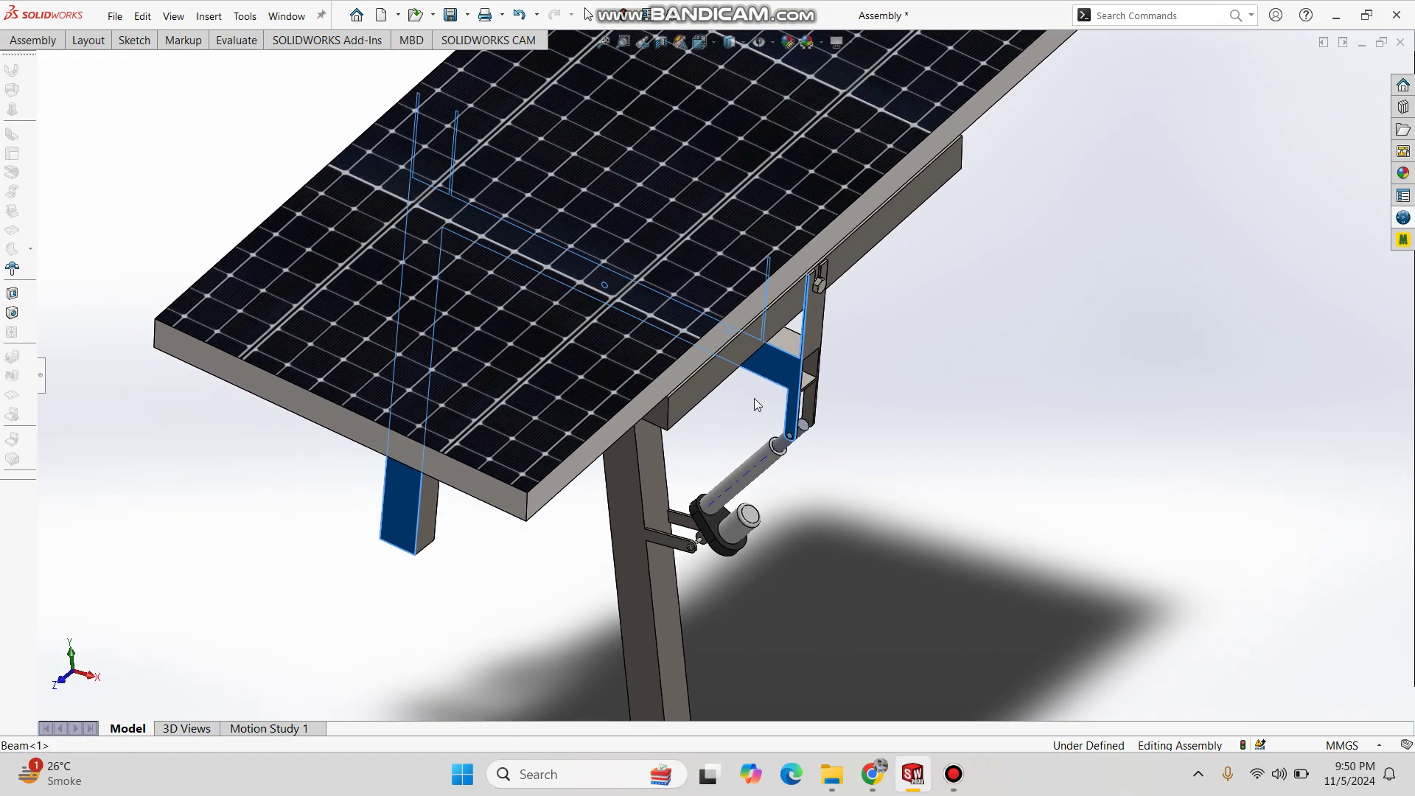
pyautogui.moveTo(790, 360); pyautogui.dragTo(782, 440)
pyautogui.click(966, 493)
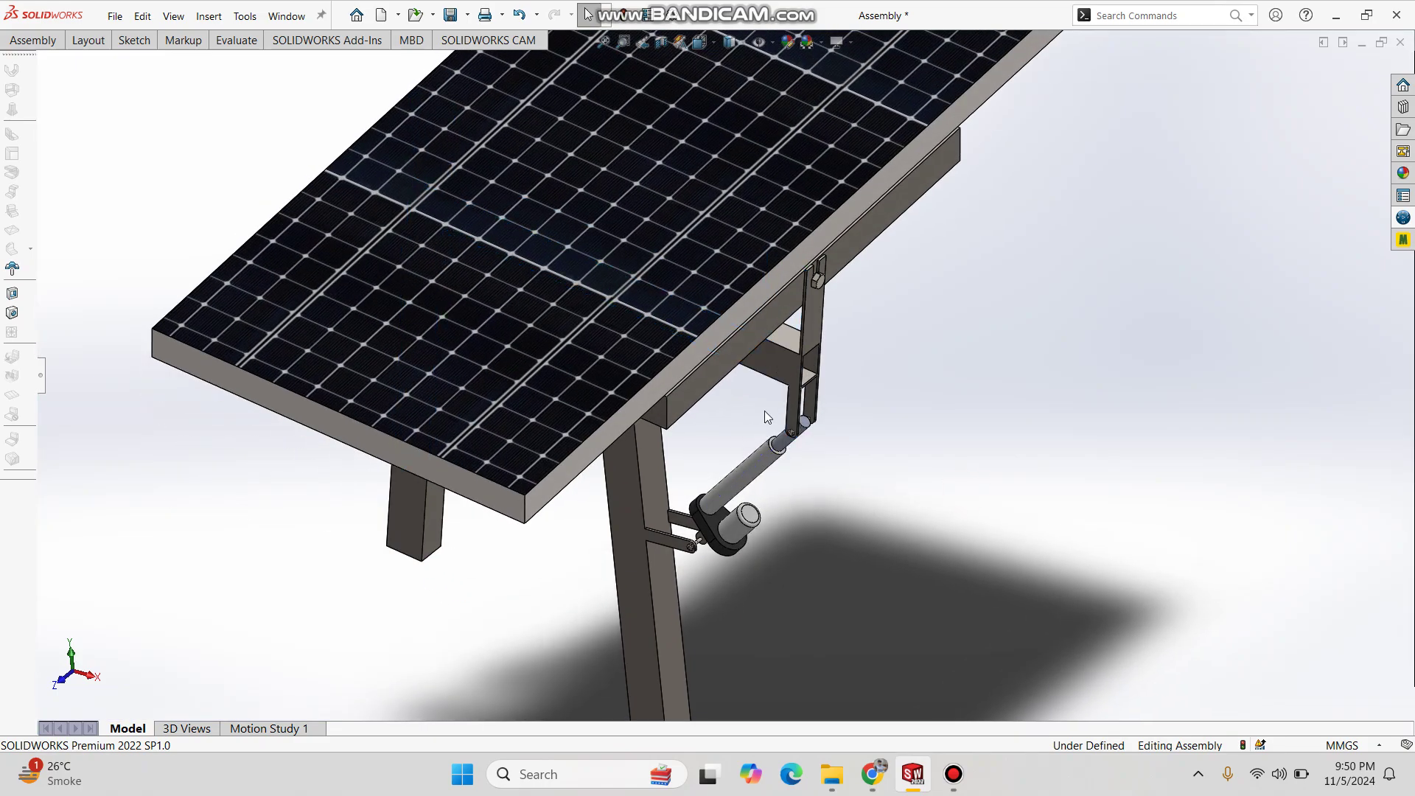
# Examine the beam's lowered end and the retracted actuator rod, along with the overall panel tilt.
pyautogui.moveTo(764, 410); pyautogui.dragTo(755, 397, button='middle')
pyautogui.scroll(-2, 755, 396)
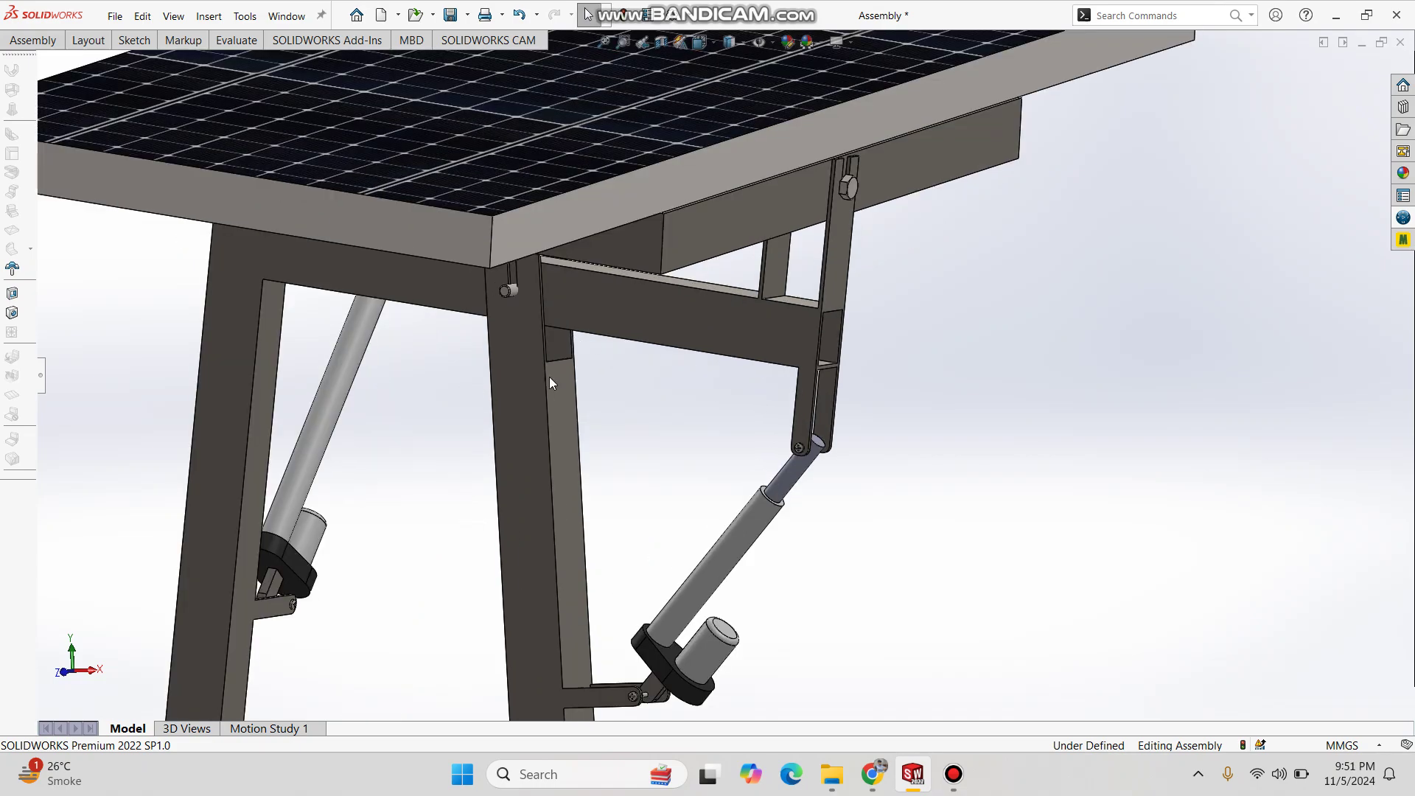
pyautogui.moveTo(678, 432); pyautogui.dragTo(708, 400, button='middle')
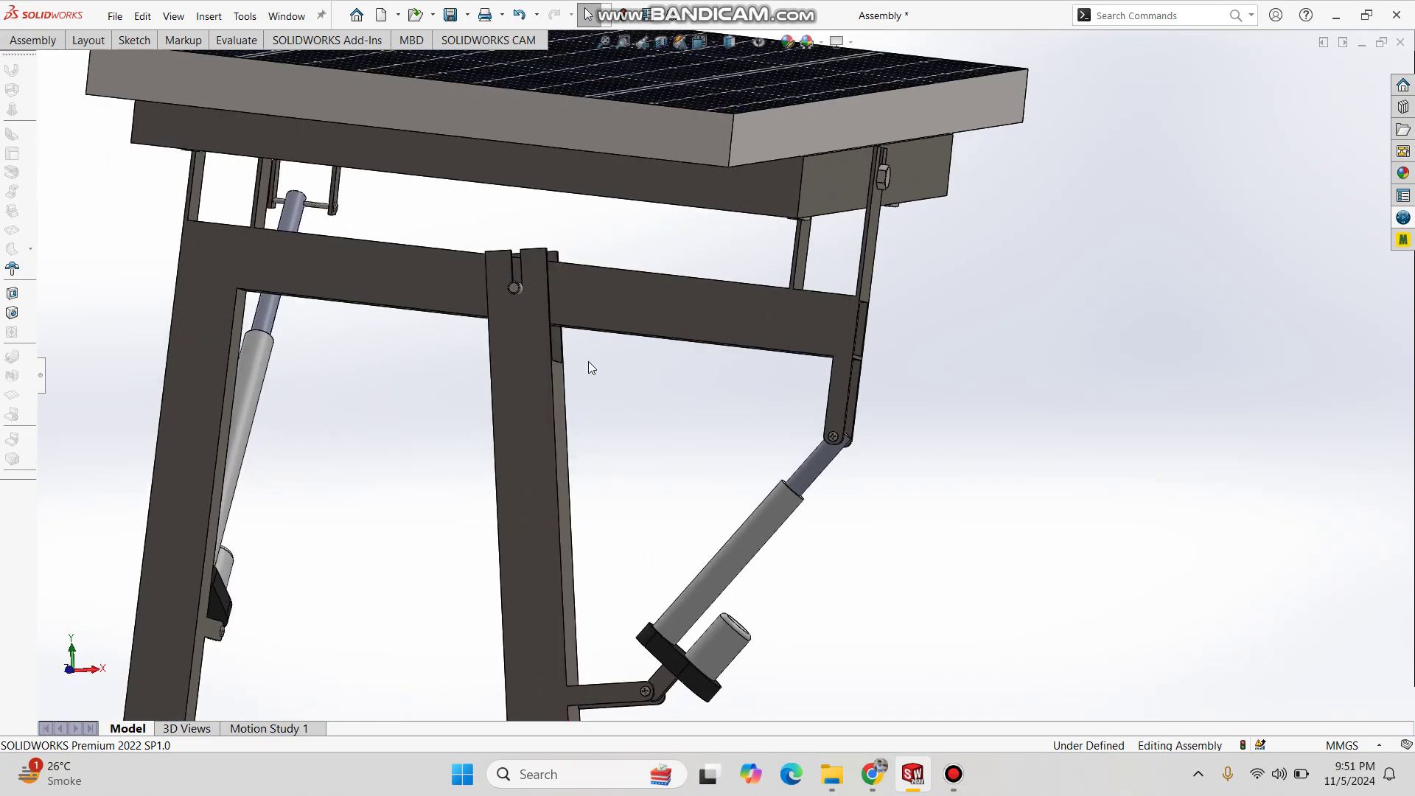
pyautogui.scroll(-3, 823, 472)
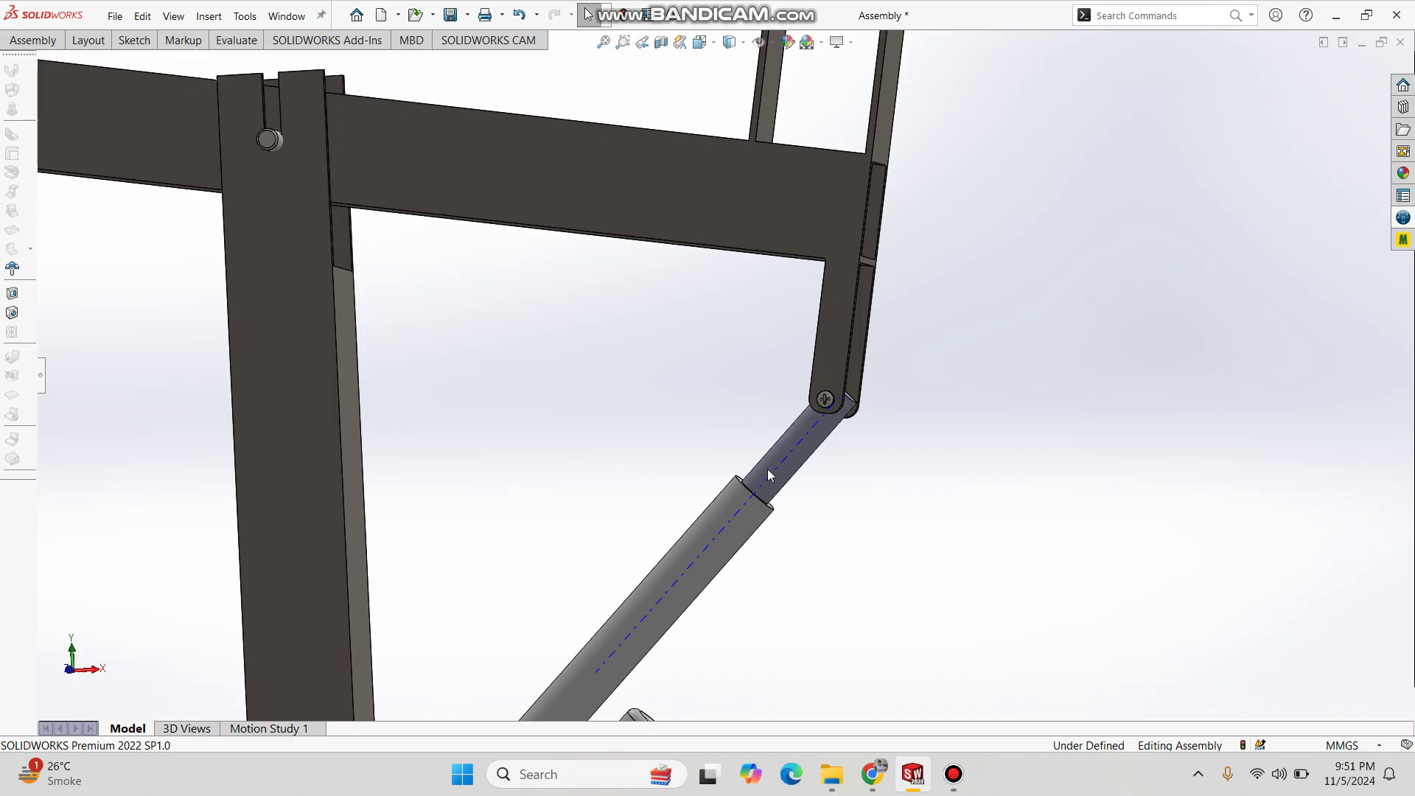
pyautogui.scroll(3, 811, 435)
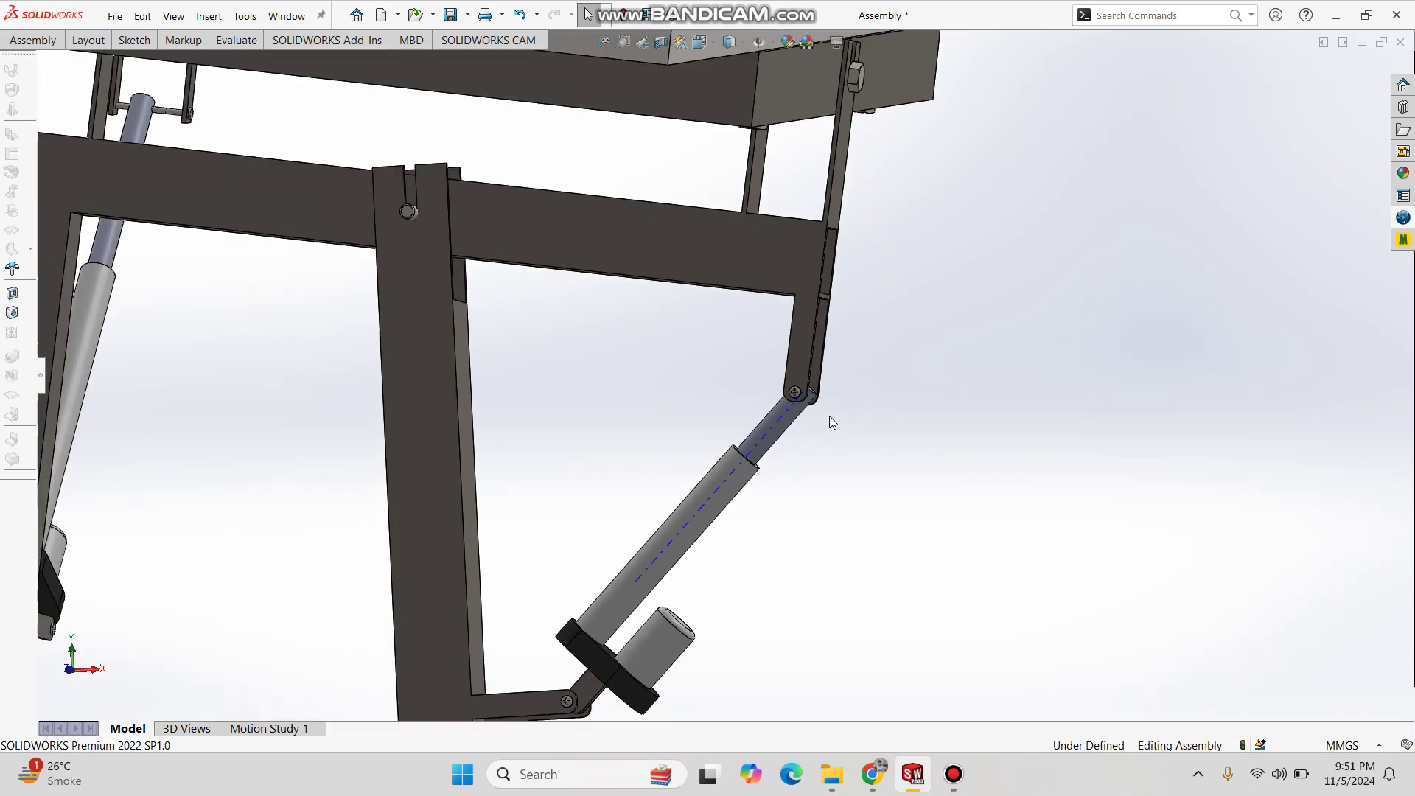
pyautogui.scroll(5, 715, 361)
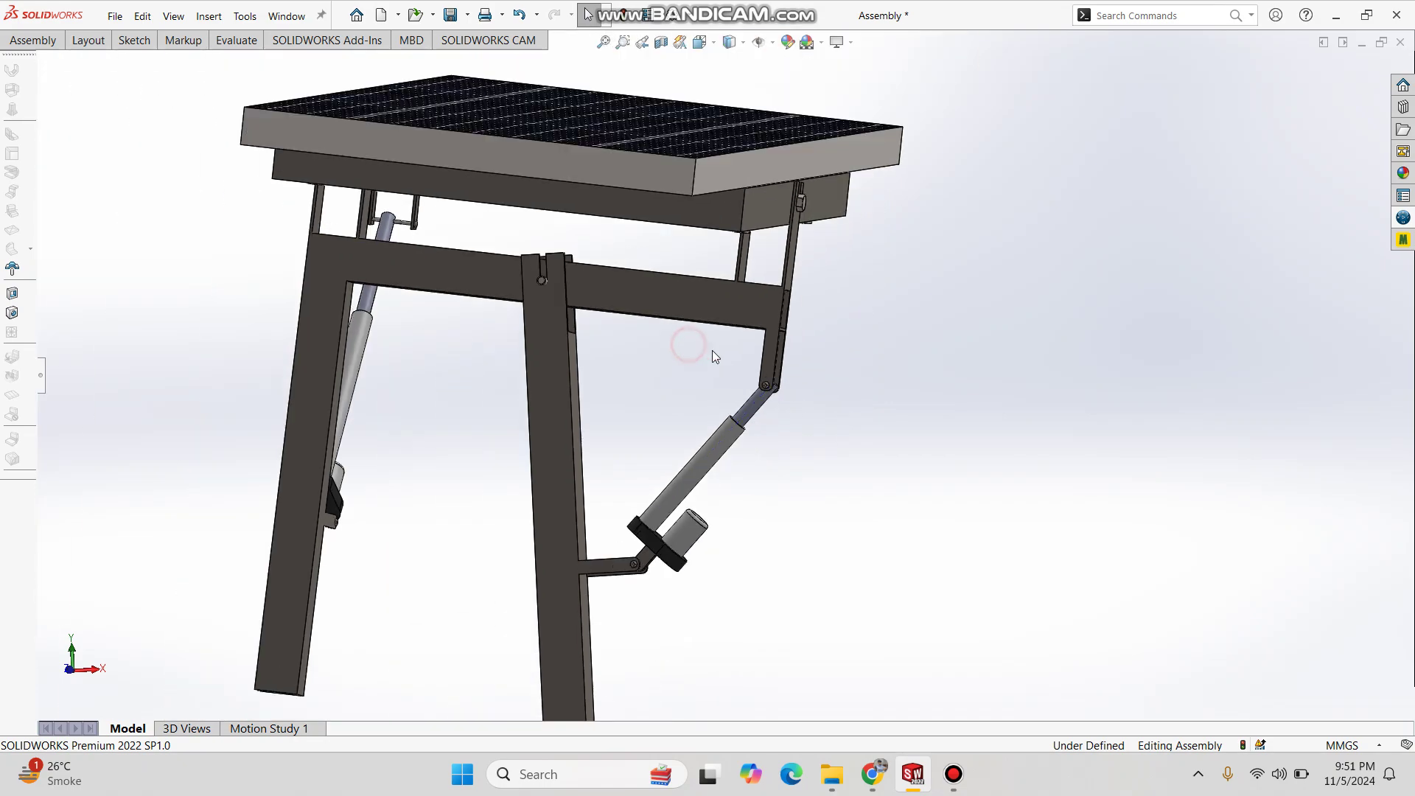
# Rotate the solar panel's support frame about its pivot on the beam to bring the panel closer to level.
pyautogui.moveTo(640, 317); pyautogui.dragTo(450, 243, button='middle')
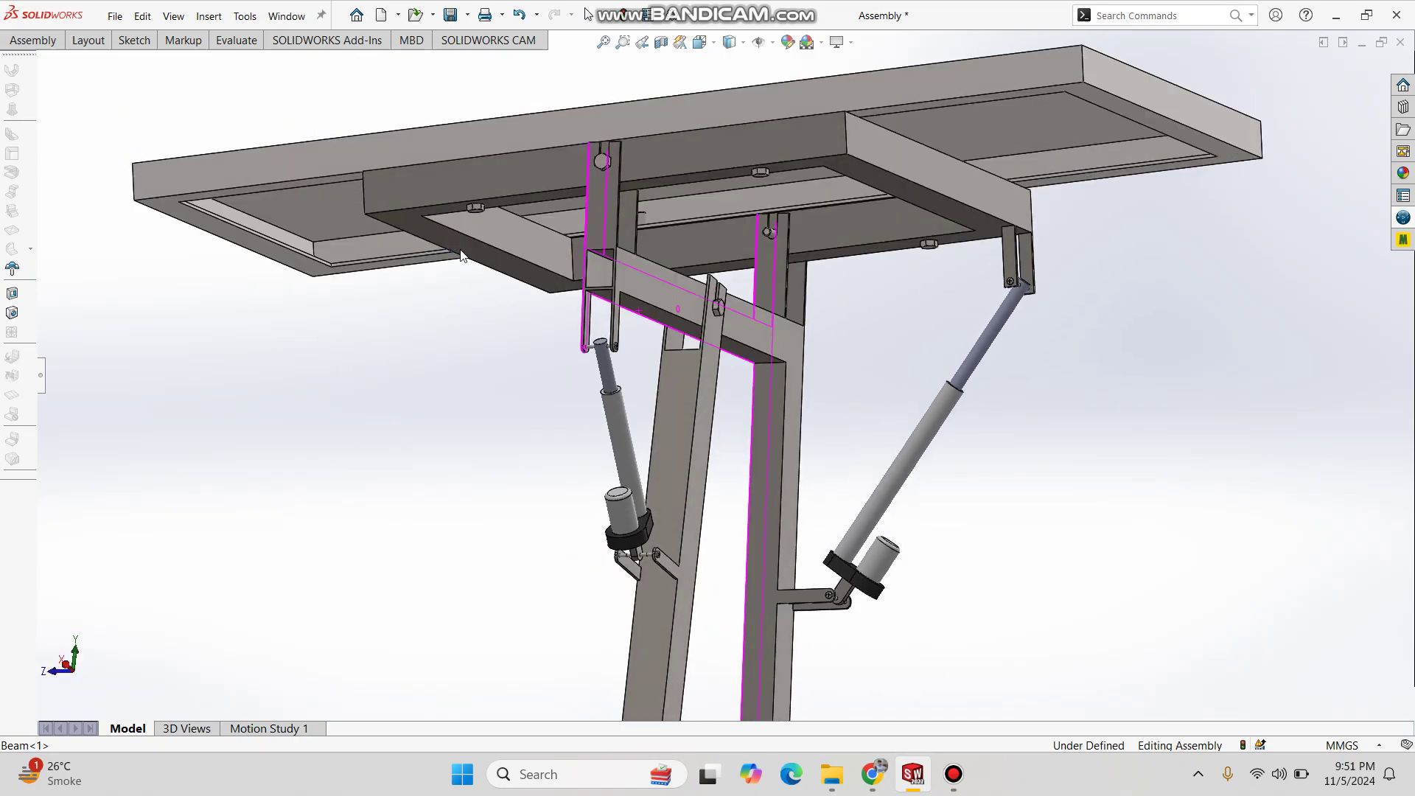
pyautogui.scroll(5, 852, 323)
pyautogui.scroll(-3, 852, 323)
pyautogui.scroll(-4, 793, 374)
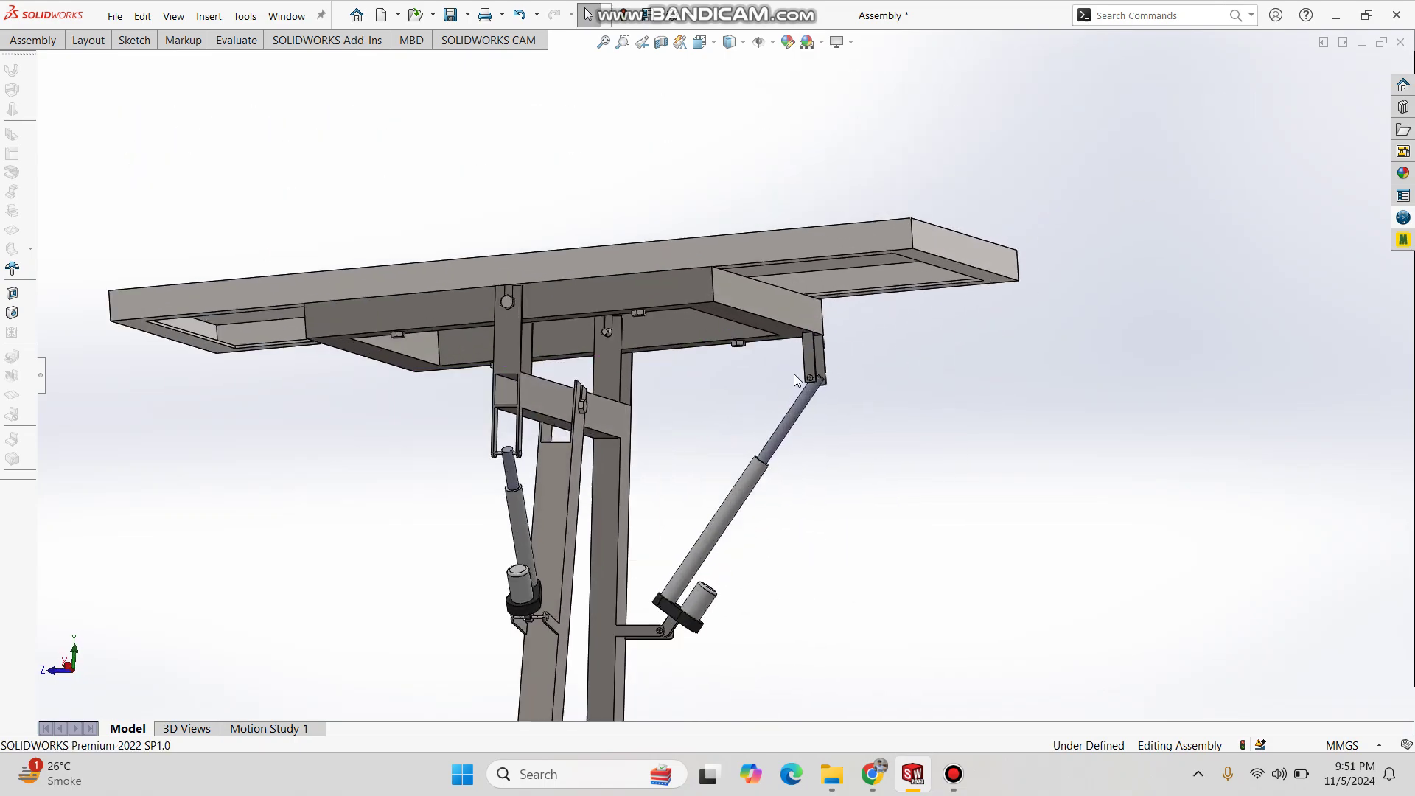
pyautogui.moveTo(665, 277); pyautogui.dragTo(666, 324)
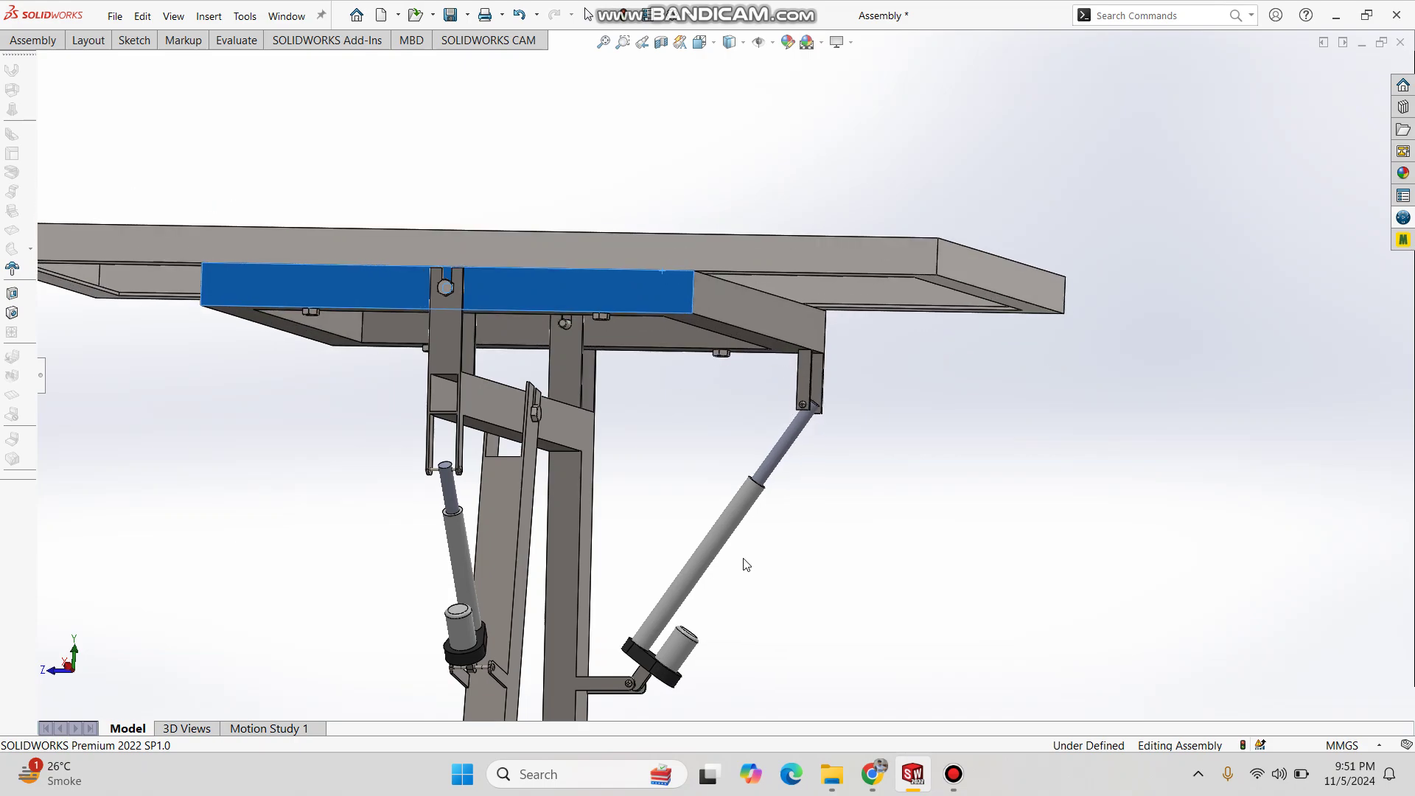
# Examine the panel-frame actuator and the beam actuator, including their rods, motors and mounting brackets.
pyautogui.scroll(-5, 745, 496)
pyautogui.scroll(2, 717, 511)
pyautogui.scroll(-3, 686, 469)
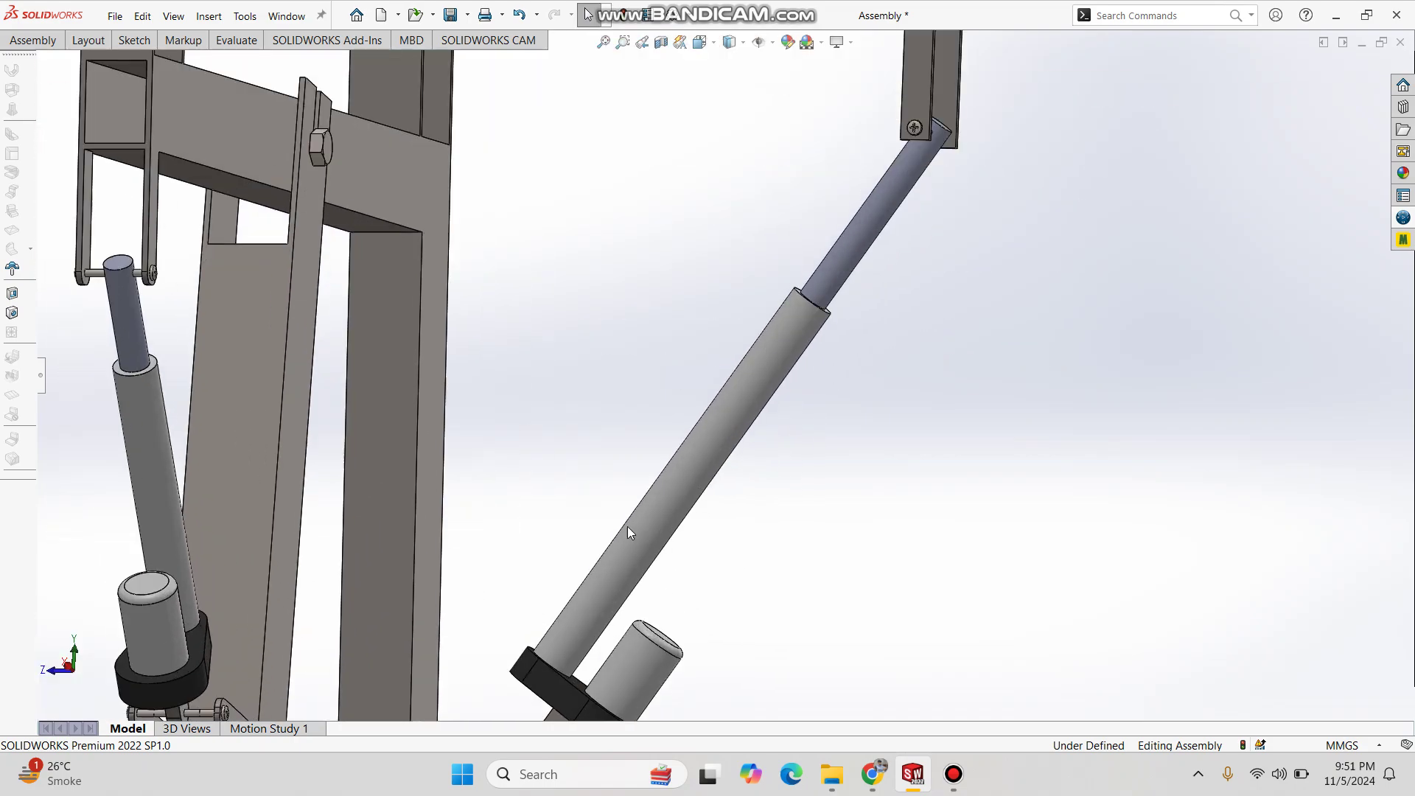
pyautogui.scroll(6, 723, 382)
pyautogui.moveTo(732, 378); pyautogui.dragTo(646, 477, button='middle')
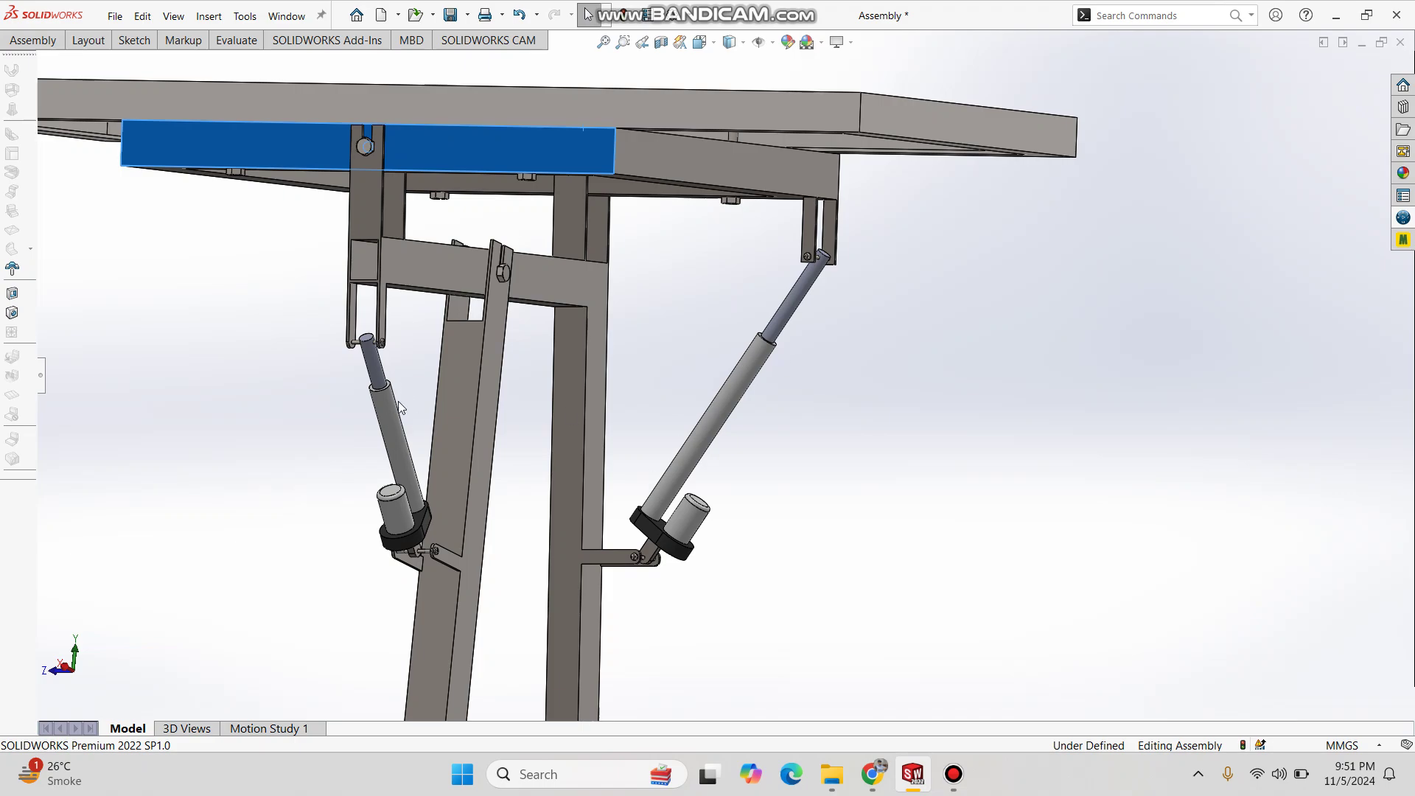
pyautogui.scroll(-5, 422, 430)
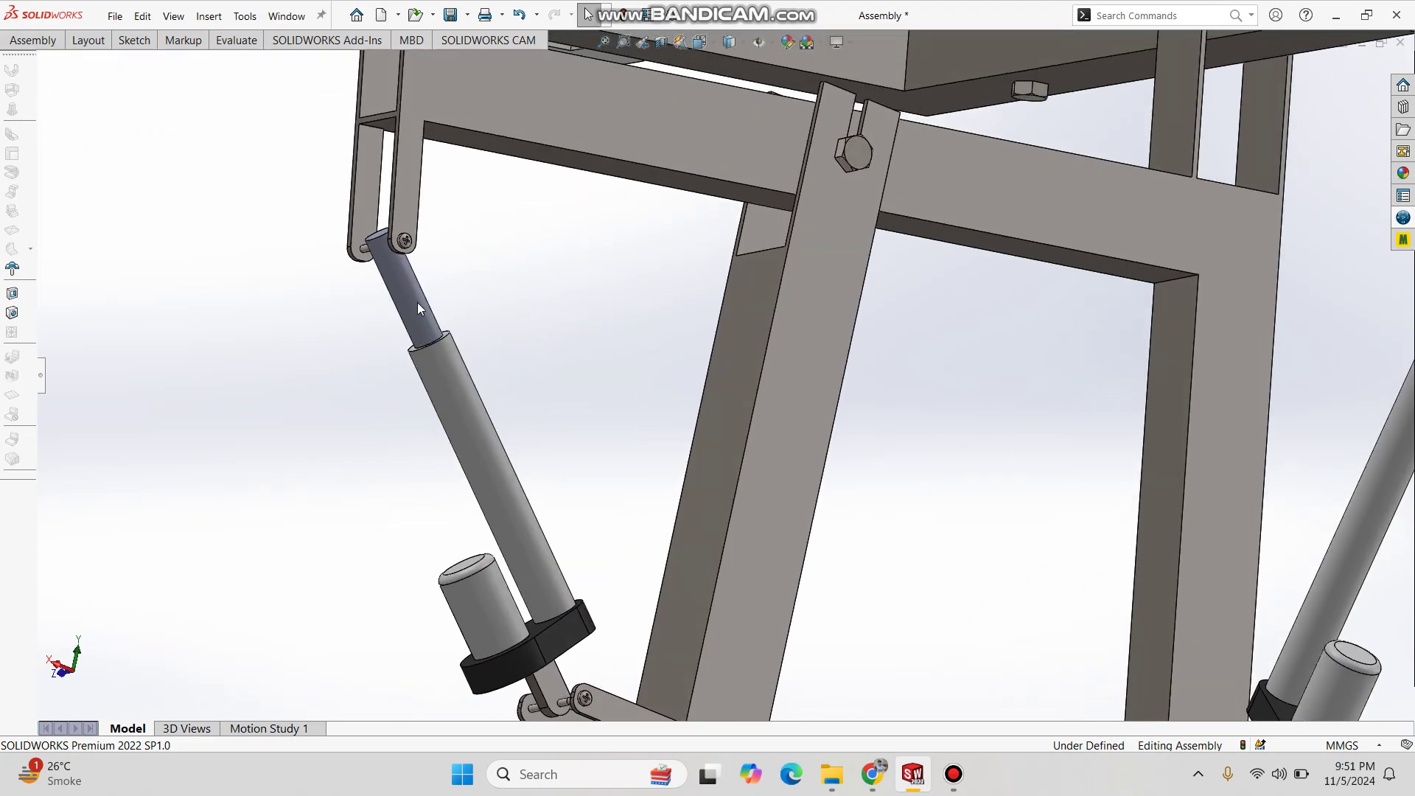
pyautogui.scroll(6, 864, 408)
pyautogui.moveTo(864, 409); pyautogui.dragTo(1108, 296, button='middle')
pyautogui.scroll(-5, 1079, 370)
pyautogui.scroll(3, 1108, 297)
pyautogui.moveTo(905, 289)
pyautogui.mouseDown(button='middle')
pyautogui.moveTo(891, 269)
pyautogui.moveTo(926, 281)
pyautogui.mouseUp(button='middle')
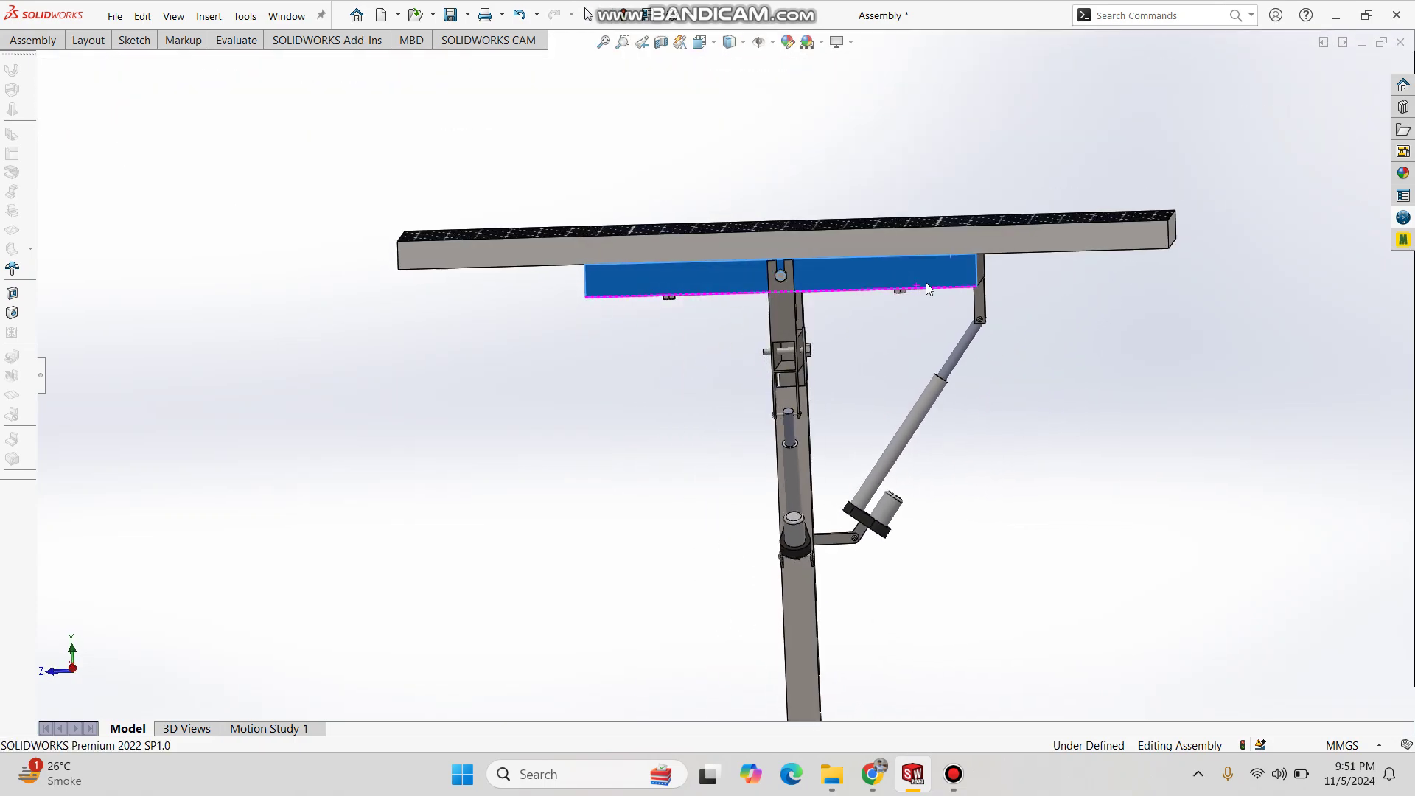
# Rock the panel frame about its pivot and swing the beam to roughly level on the mounting post.
pyautogui.click(951, 280)
pyautogui.moveTo(953, 295); pyautogui.dragTo(940, 257)
pyautogui.moveTo(940, 290); pyautogui.dragTo(855, 322)
pyautogui.moveTo(855, 322); pyautogui.dragTo(1032, 276, button='middle')
pyautogui.moveTo(1032, 276); pyautogui.dragTo(1151, 334)
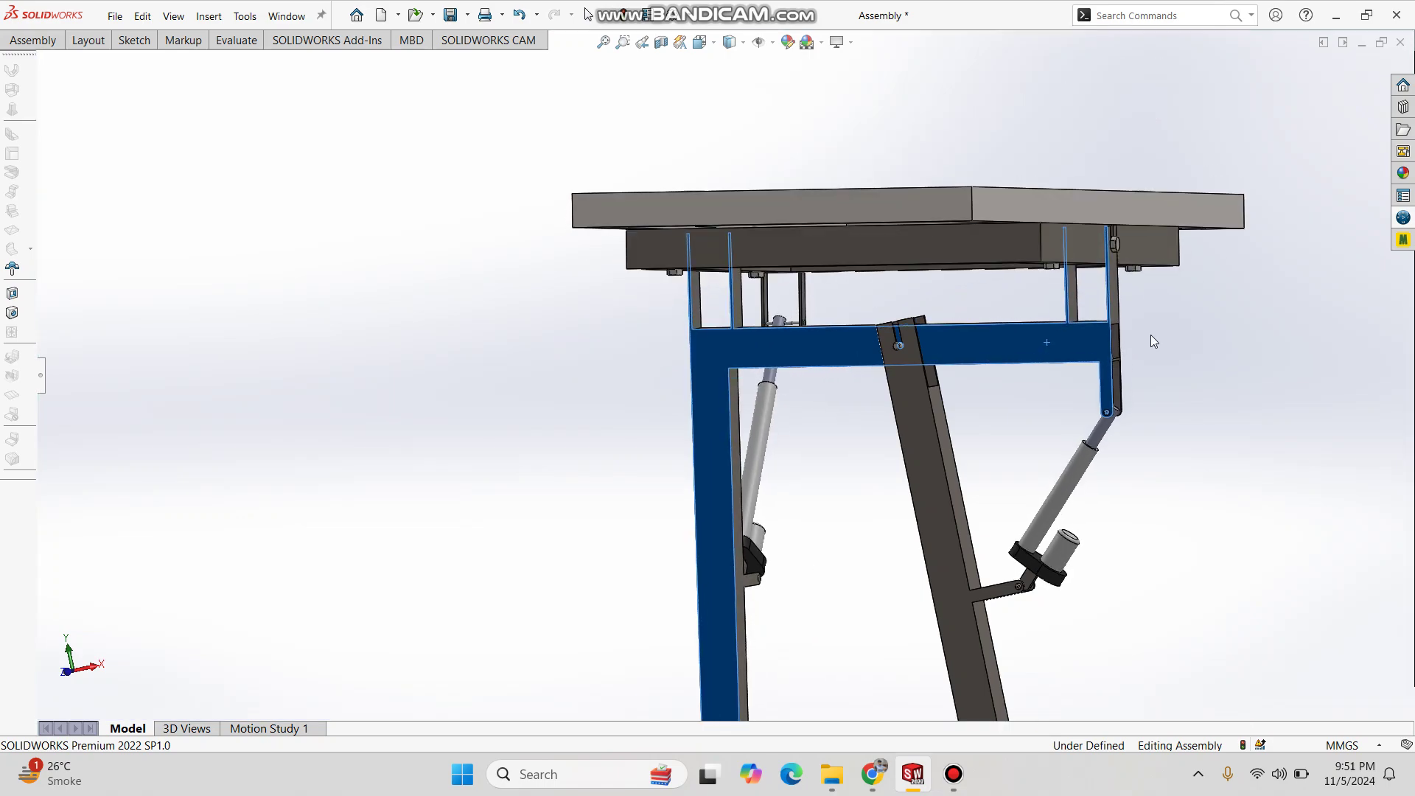
pyautogui.click(1154, 335)
# Examine the underside of the panel frame with both actuators and the beam's pivot on the mounting post.
pyautogui.moveTo(975, 347); pyautogui.dragTo(892, 302, button='middle')
pyautogui.scroll(-4, 826, 337)
pyautogui.scroll(1, 643, 367)
pyautogui.moveTo(643, 367); pyautogui.dragTo(718, 244, button='middle')
pyautogui.scroll(-4, 645, 319)
pyautogui.scroll(3, 747, 366)
pyautogui.scroll(-3, 745, 366)
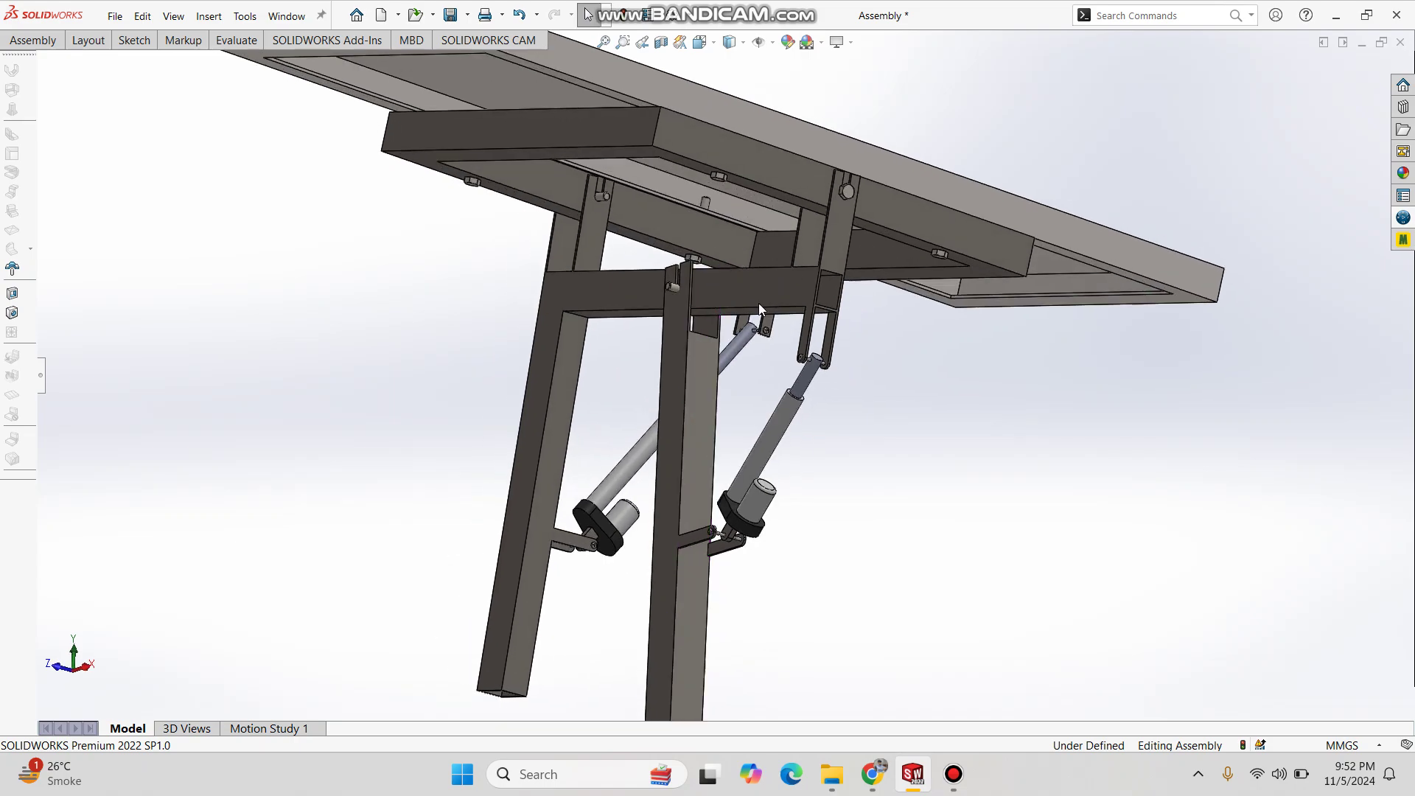
pyautogui.moveTo(758, 303)
pyautogui.mouseDown(button='middle')
pyautogui.moveTo(753, 361)
pyautogui.moveTo(755, 296)
pyautogui.mouseUp(button='middle')
pyautogui.scroll(5, 739, 374)
pyautogui.scroll(-2, 755, 296)
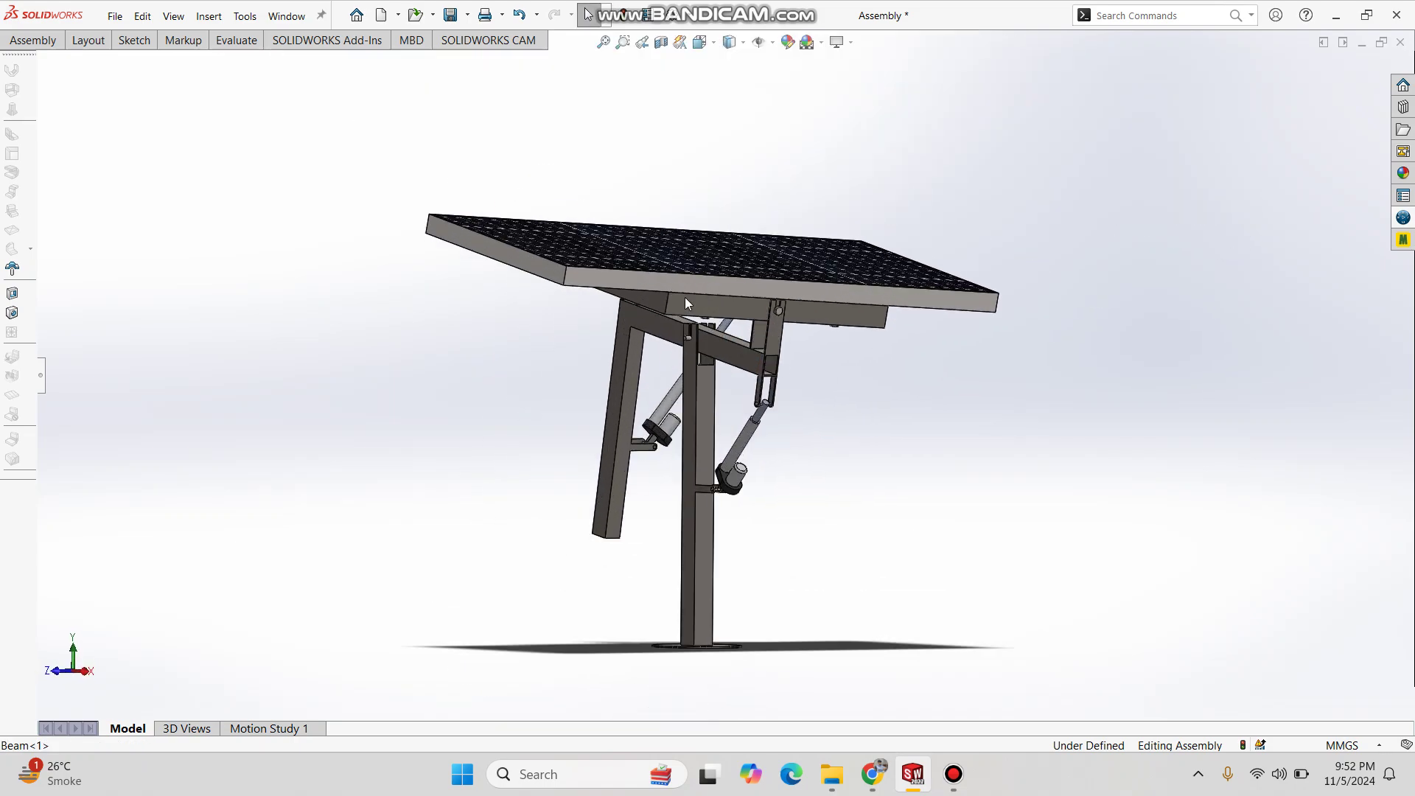
# Tilt the beam about the mounting post pivot so its actuator end drops and its leg swings outward, and clear the selection.
pyautogui.moveTo(679, 304); pyautogui.dragTo(697, 362)
pyautogui.scroll(-4, 704, 365)
pyautogui.moveTo(705, 364)
pyautogui.mouseDown(button='middle')
pyautogui.moveTo(712, 310)
pyautogui.moveTo(781, 358)
pyautogui.mouseUp(button='middle')
pyautogui.scroll(4, 727, 325)
pyautogui.click(776, 333)
pyautogui.moveTo(778, 332); pyautogui.dragTo(710, 397)
pyautogui.moveTo(710, 398); pyautogui.dragTo(733, 604, button='middle')
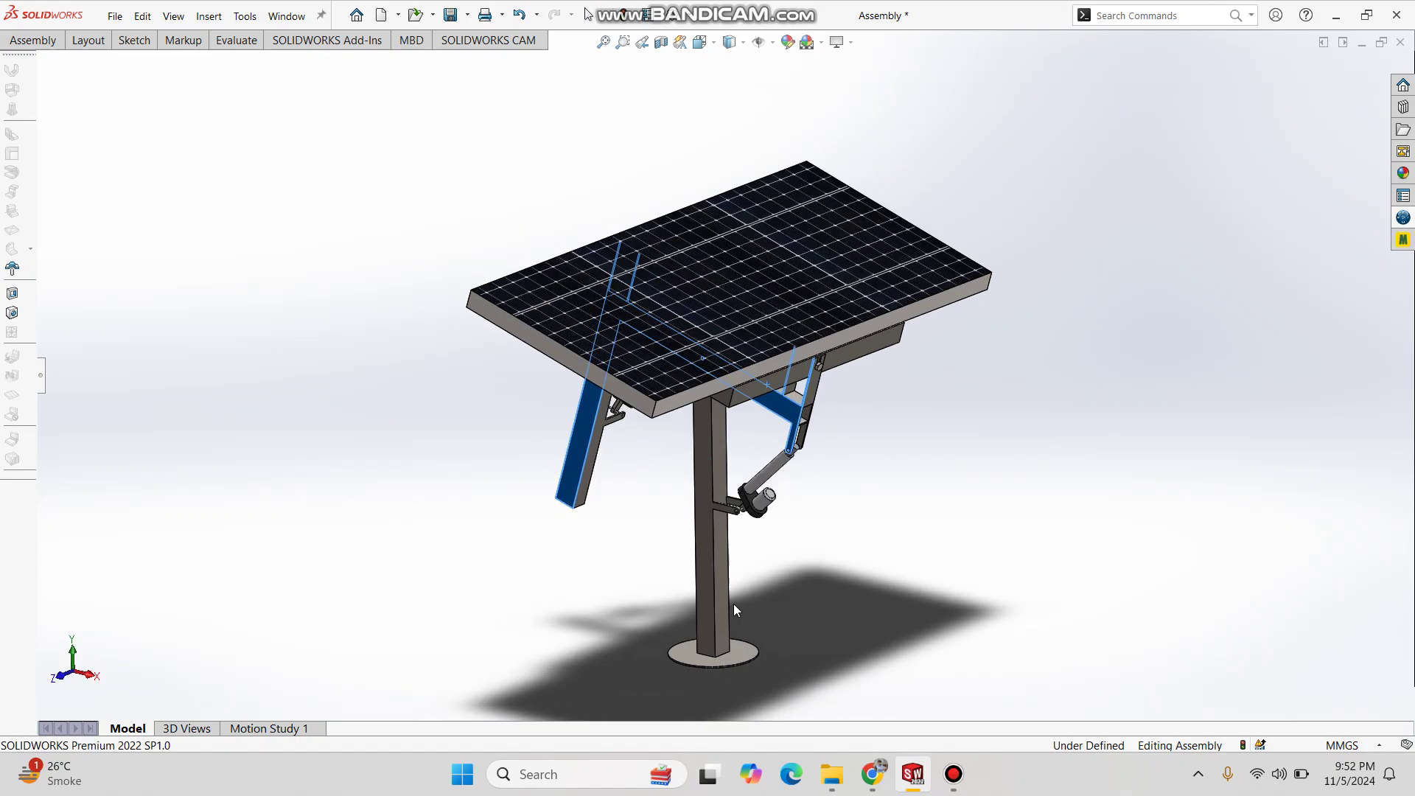
pyautogui.scroll(-5, 701, 626)
pyautogui.click(633, 524)
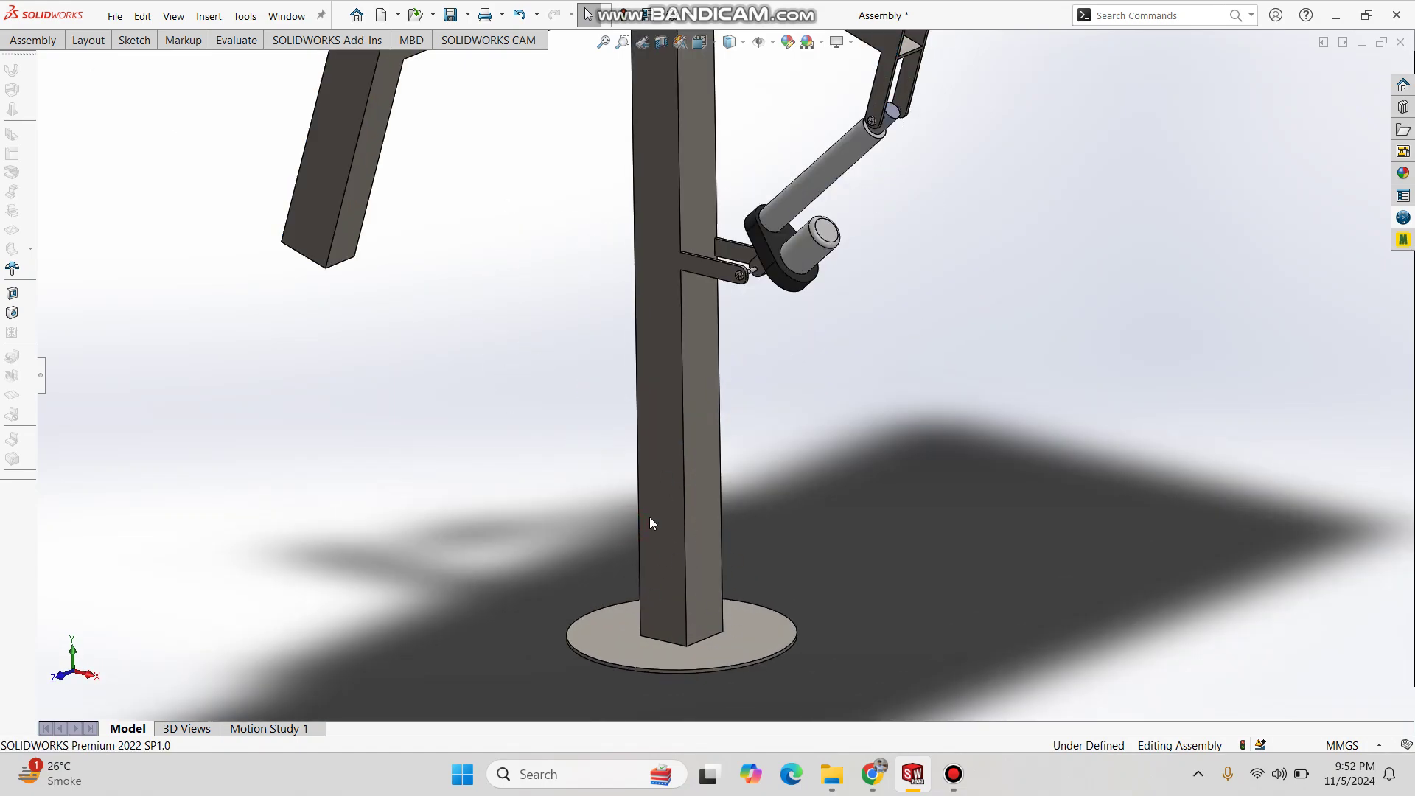
# Swing the beam back about the mounting post pivot until its leg hangs roughly parallel to the post.
pyautogui.scroll(7, 705, 273)
pyautogui.scroll(-3, 732, 263)
pyautogui.moveTo(733, 262); pyautogui.dragTo(704, 262, button='middle')
pyautogui.scroll(-1, 731, 253)
pyautogui.scroll(3, 719, 354)
pyautogui.scroll(-2, 697, 268)
pyautogui.scroll(2, 714, 357)
pyautogui.scroll(-2, 714, 359)
pyautogui.moveTo(740, 398); pyautogui.dragTo(886, 396)
# Examine how the two actuators connect the mounting post and beam leg to the beam and panel frame.
pyautogui.moveTo(677, 329); pyautogui.dragTo(750, 475, button='middle')
pyautogui.scroll(-3, 722, 350)
pyautogui.scroll(4, 869, 421)
pyautogui.scroll(-3, 767, 468)
pyautogui.scroll(-4, 749, 475)
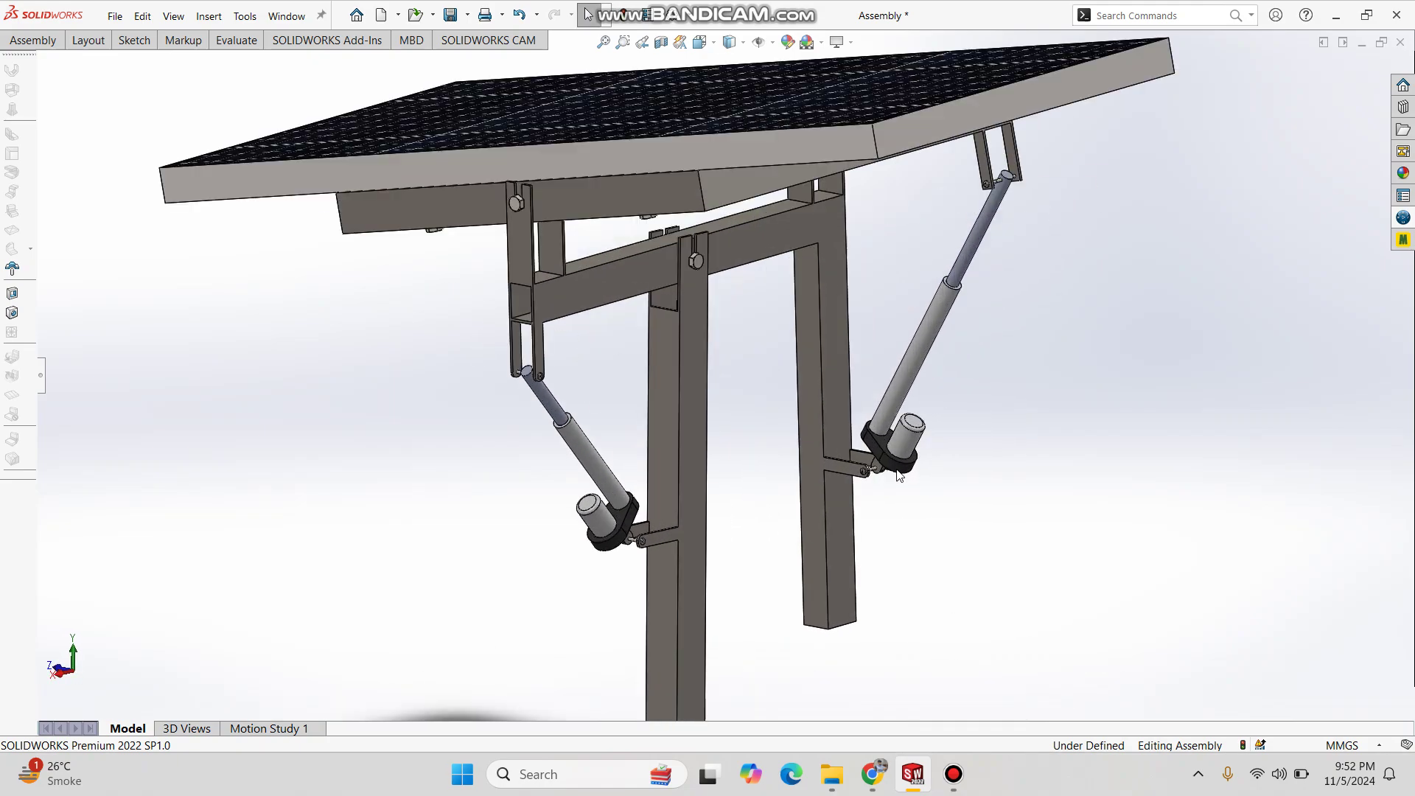
pyautogui.scroll(3, 810, 364)
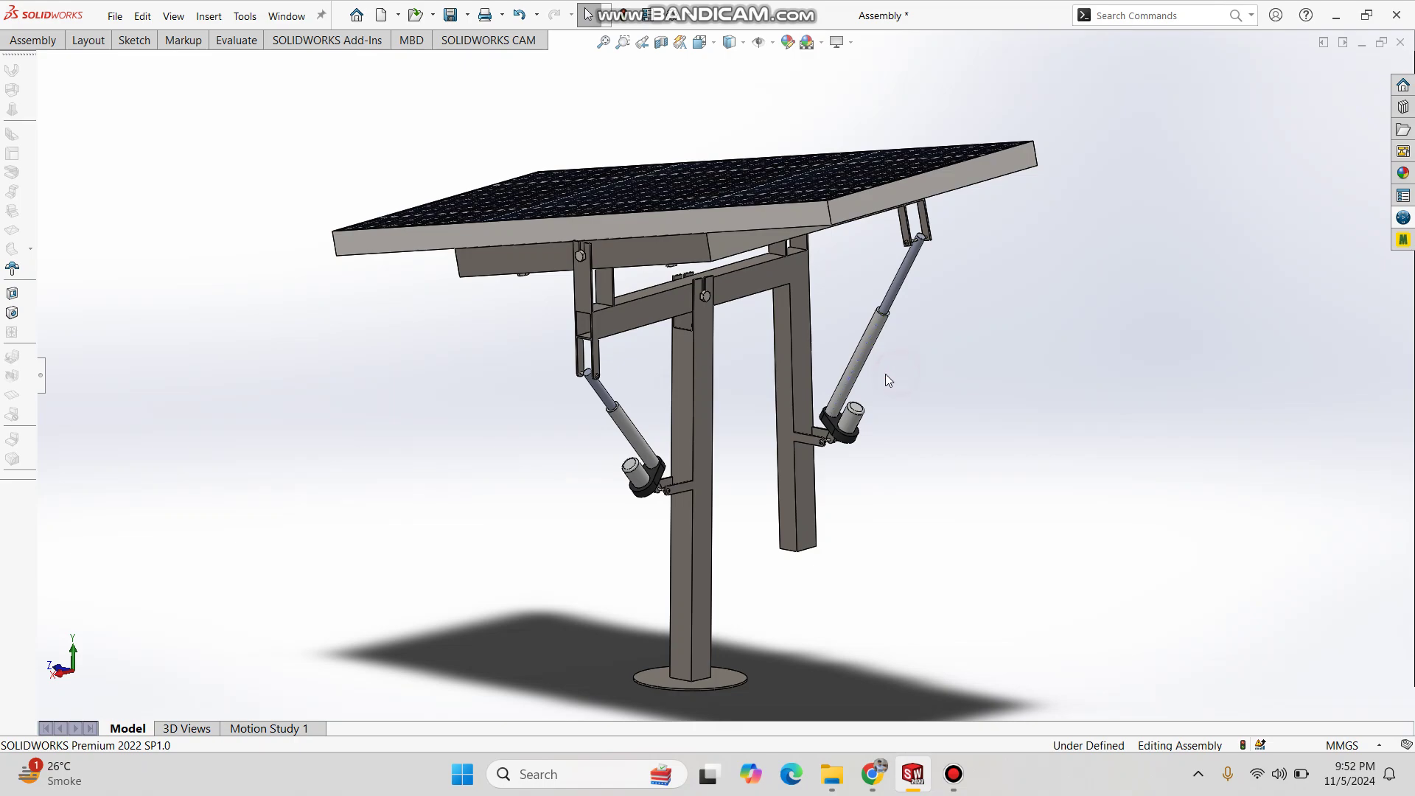
pyautogui.scroll(-2, 749, 341)
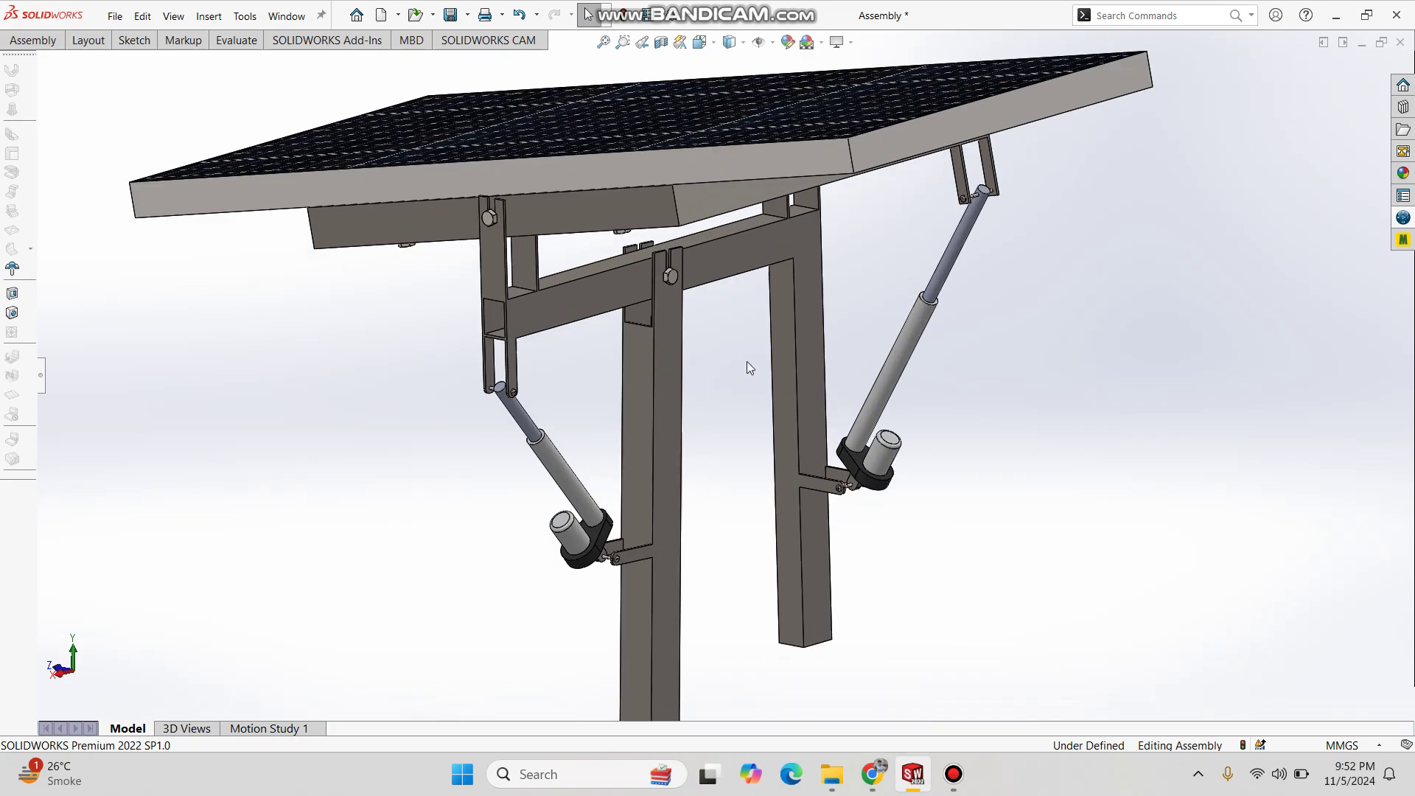
pyautogui.scroll(2, 746, 365)
pyautogui.moveTo(638, 324); pyautogui.dragTo(818, 373, button='middle')
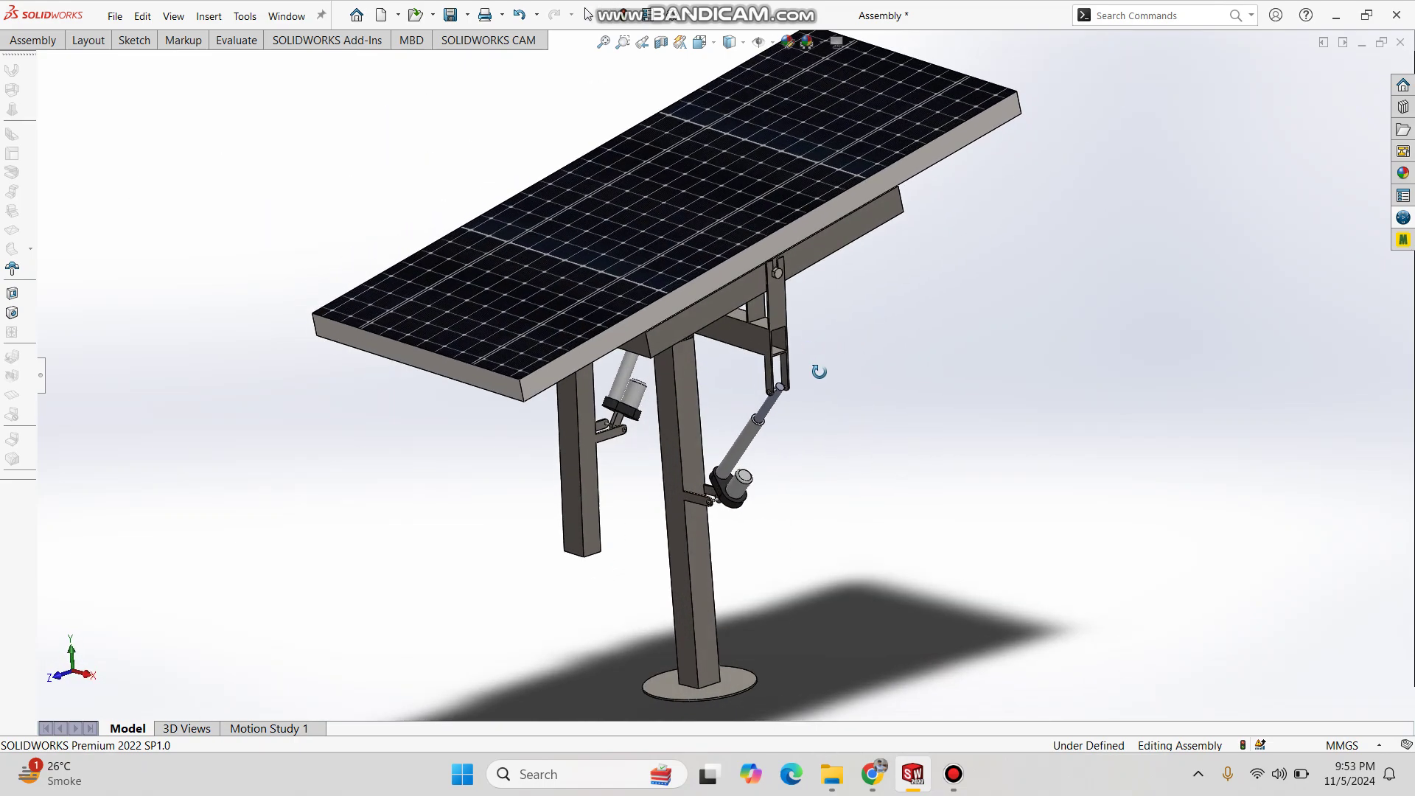
# Examine the complete solar tracker from below and from above, including the panel surface and post base.
pyautogui.scroll(3, 727, 354)
pyautogui.moveTo(700, 368); pyautogui.dragTo(678, 262, button='middle')
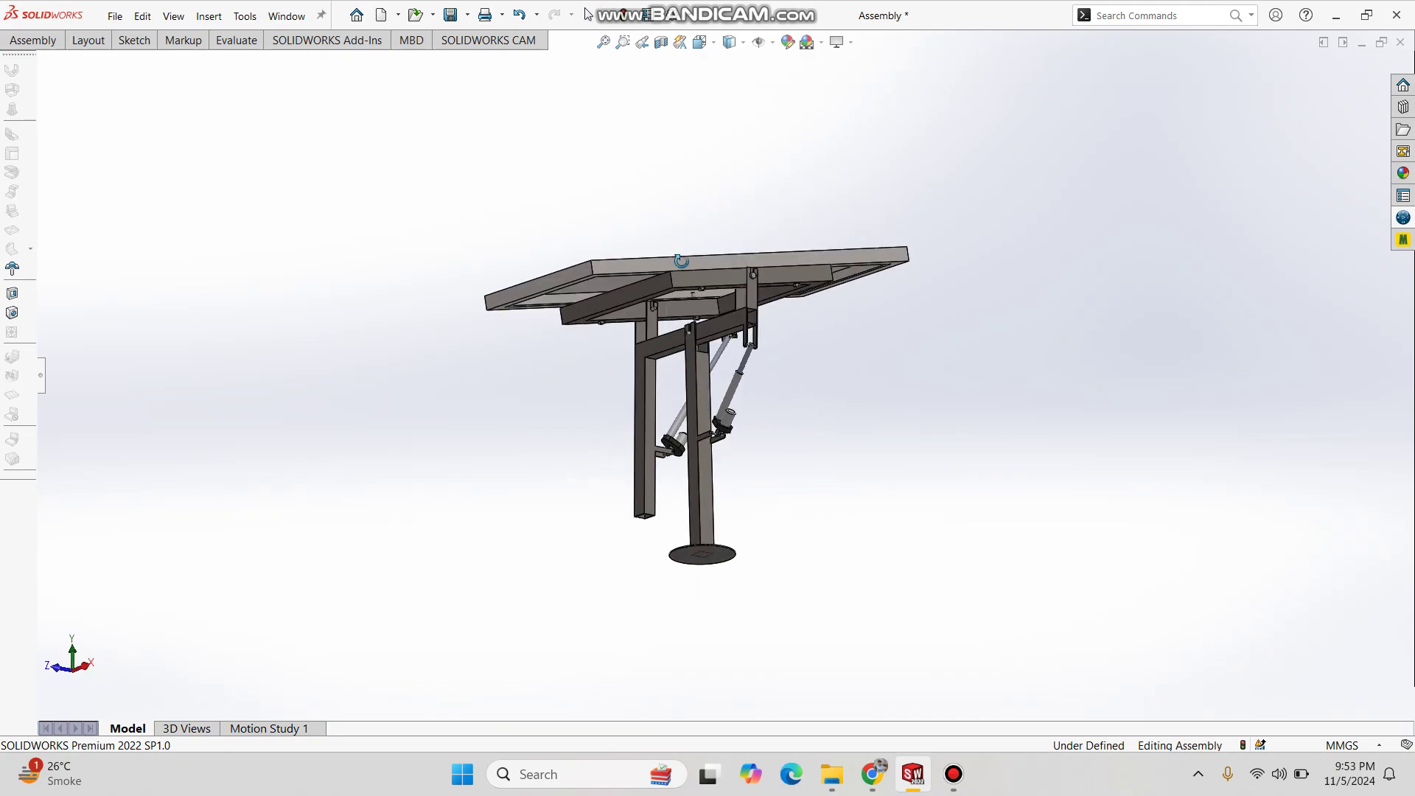
pyautogui.scroll(-3, 713, 346)
pyautogui.moveTo(714, 333); pyautogui.dragTo(721, 464, button='middle')
pyautogui.scroll(3, 729, 423)
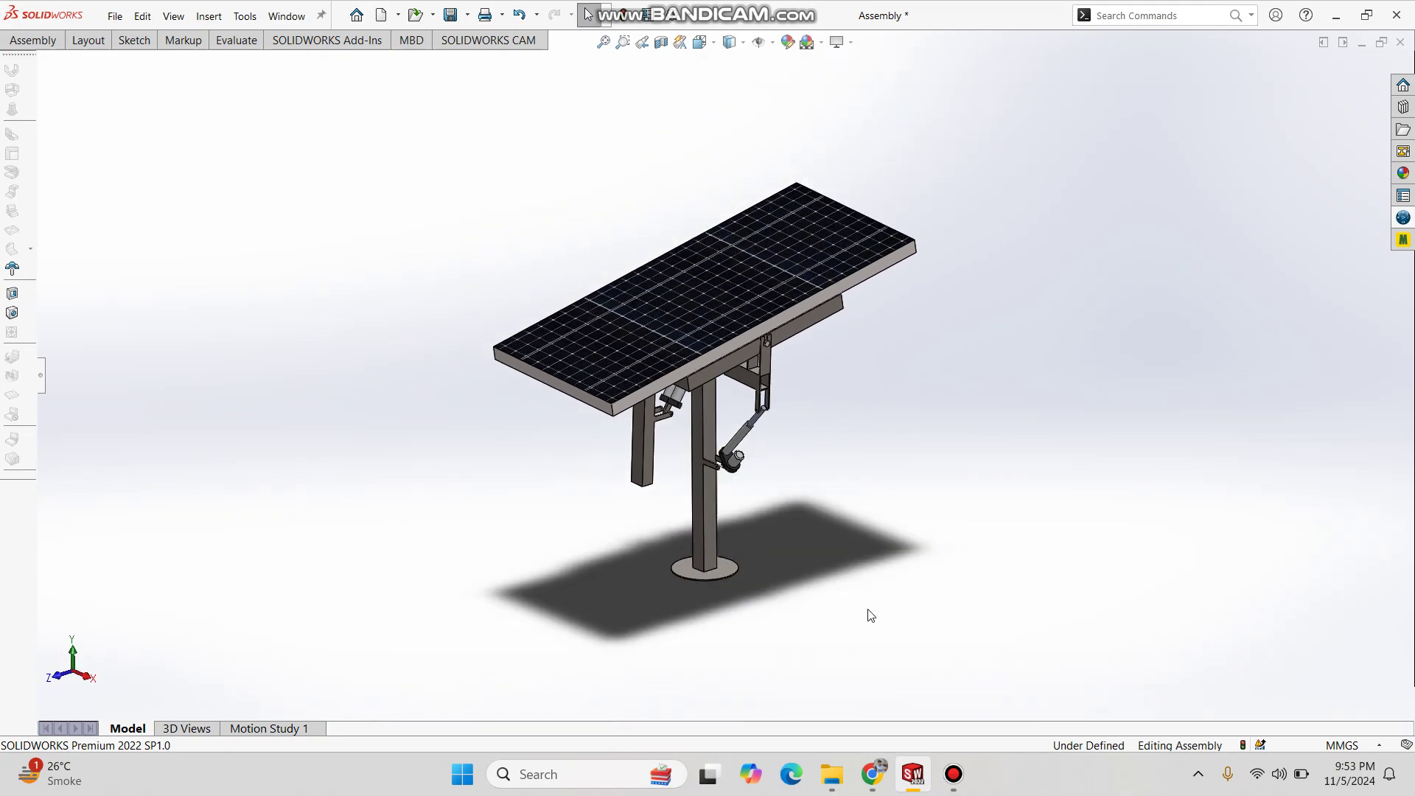
pyautogui.scroll(-1, 706, 389)
pyautogui.scroll(-2, 620, 405)
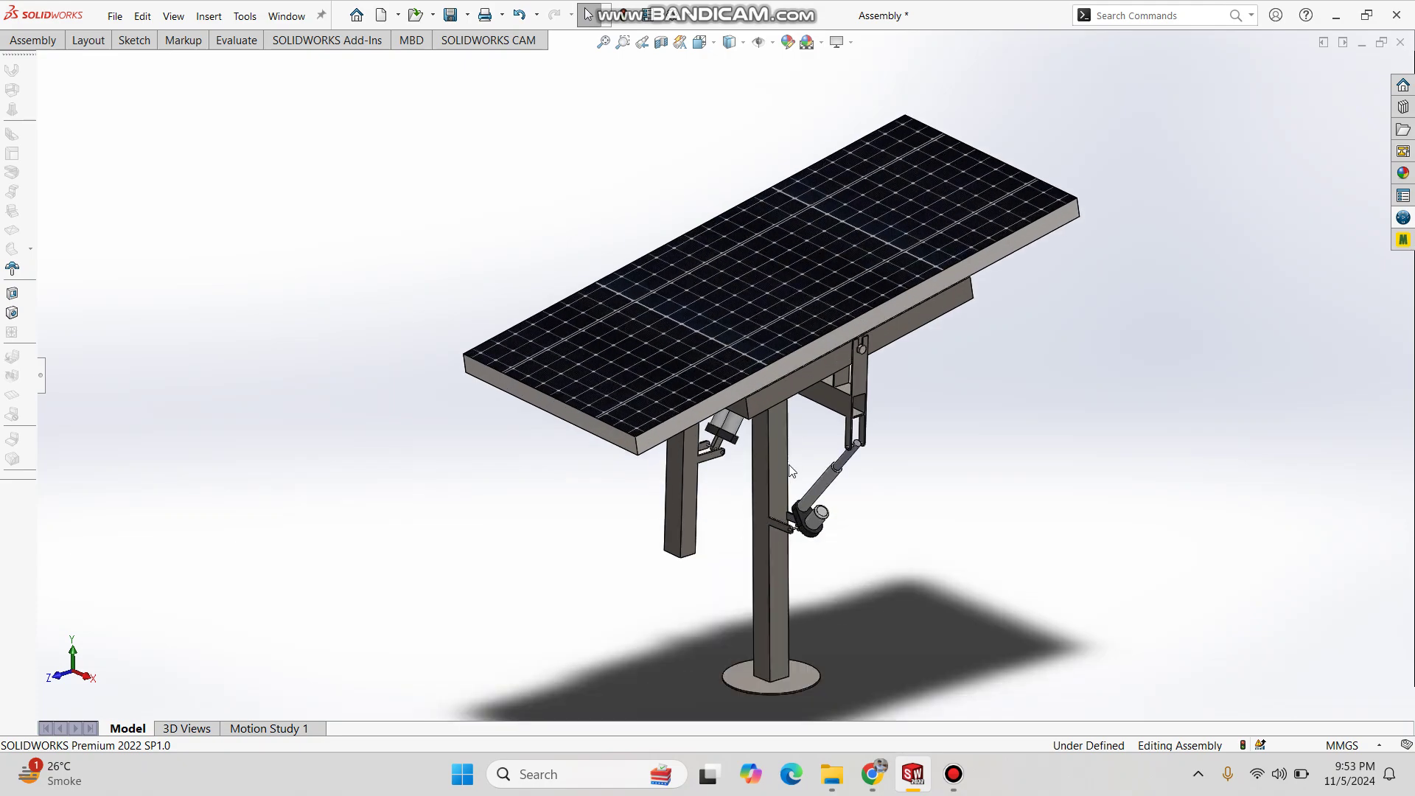
pyautogui.scroll(2, 786, 413)
pyautogui.scroll(-2, 851, 406)
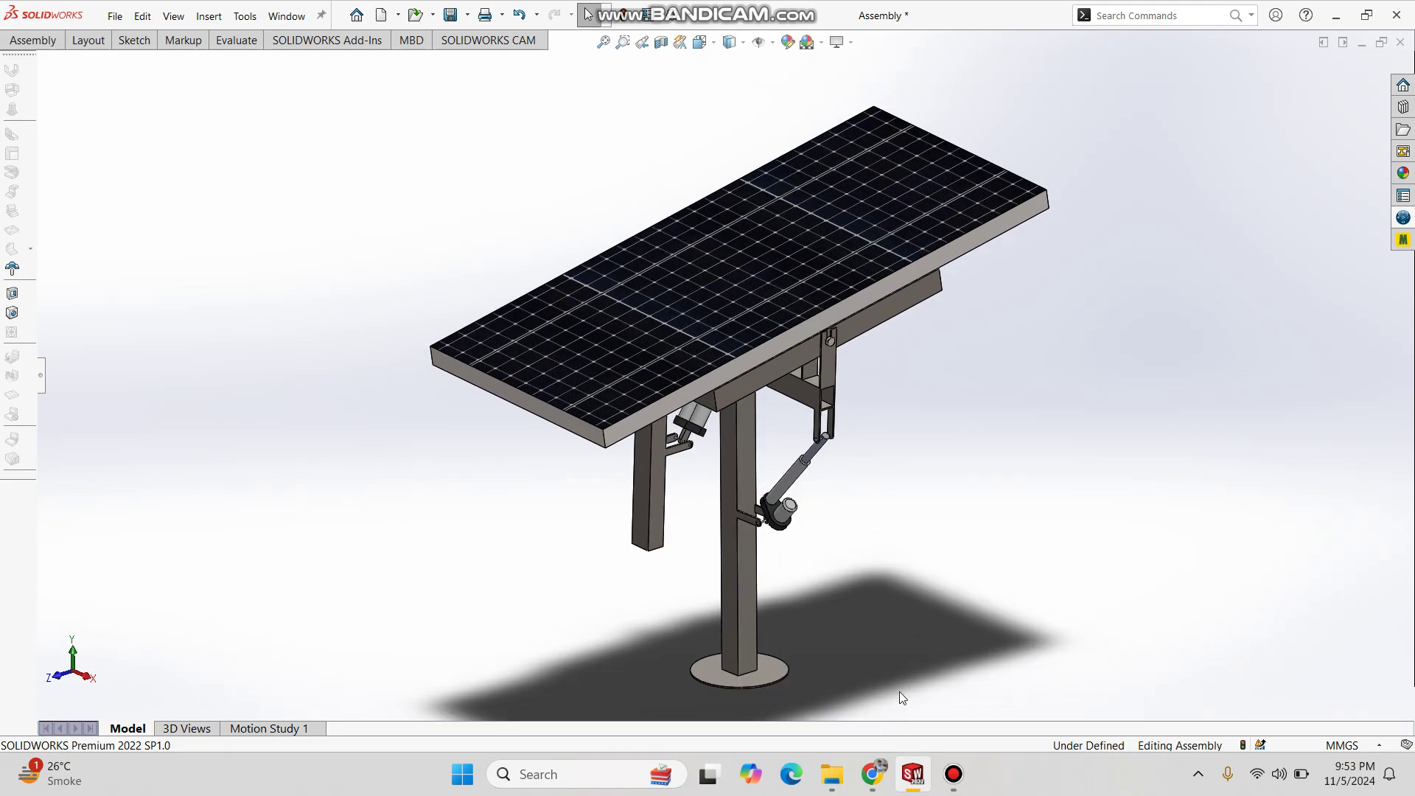
# Switch to Chrome and open mechaniqa.blogspot.com in a new tab.
pyautogui.click(873, 775)
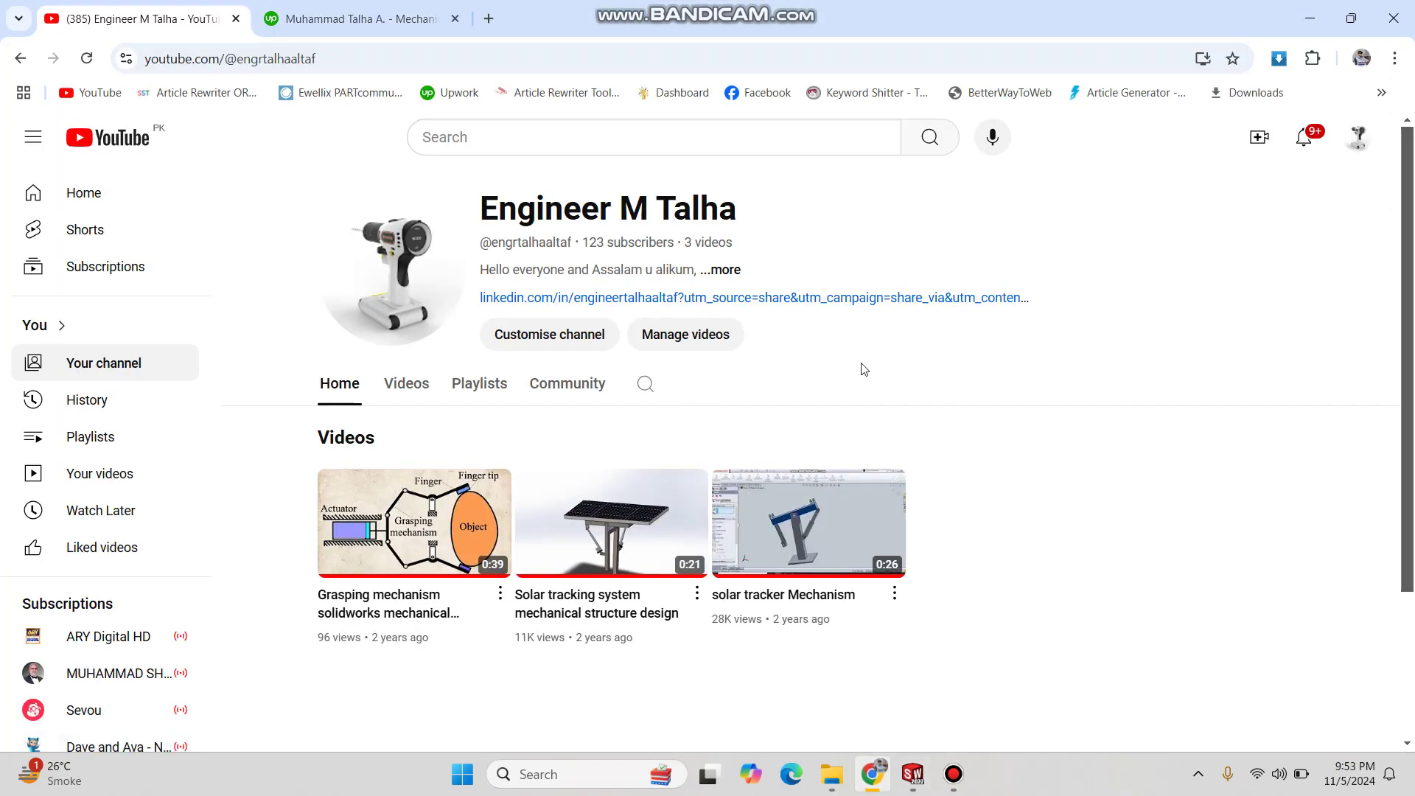
pyautogui.click(489, 18)
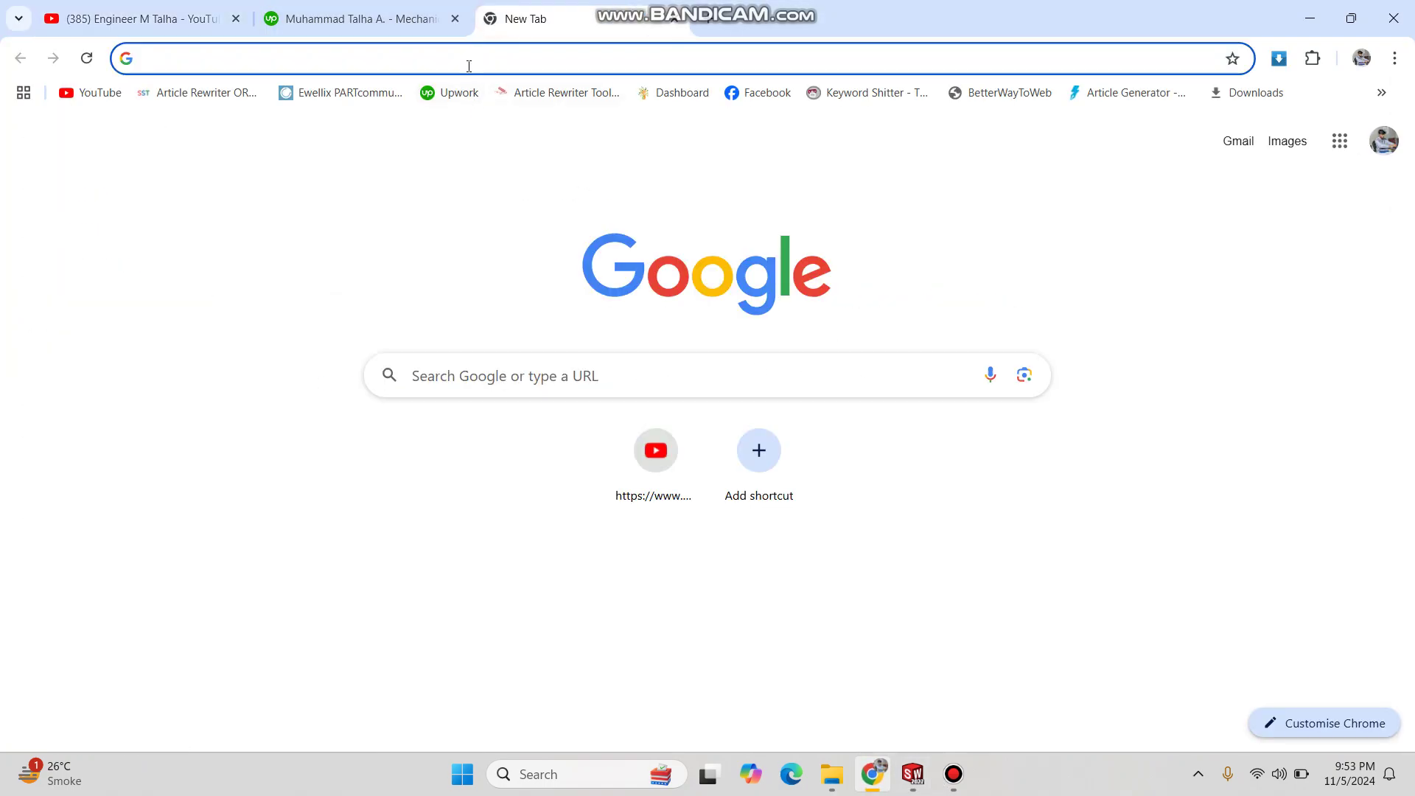
pyautogui.write('mechaniqa')
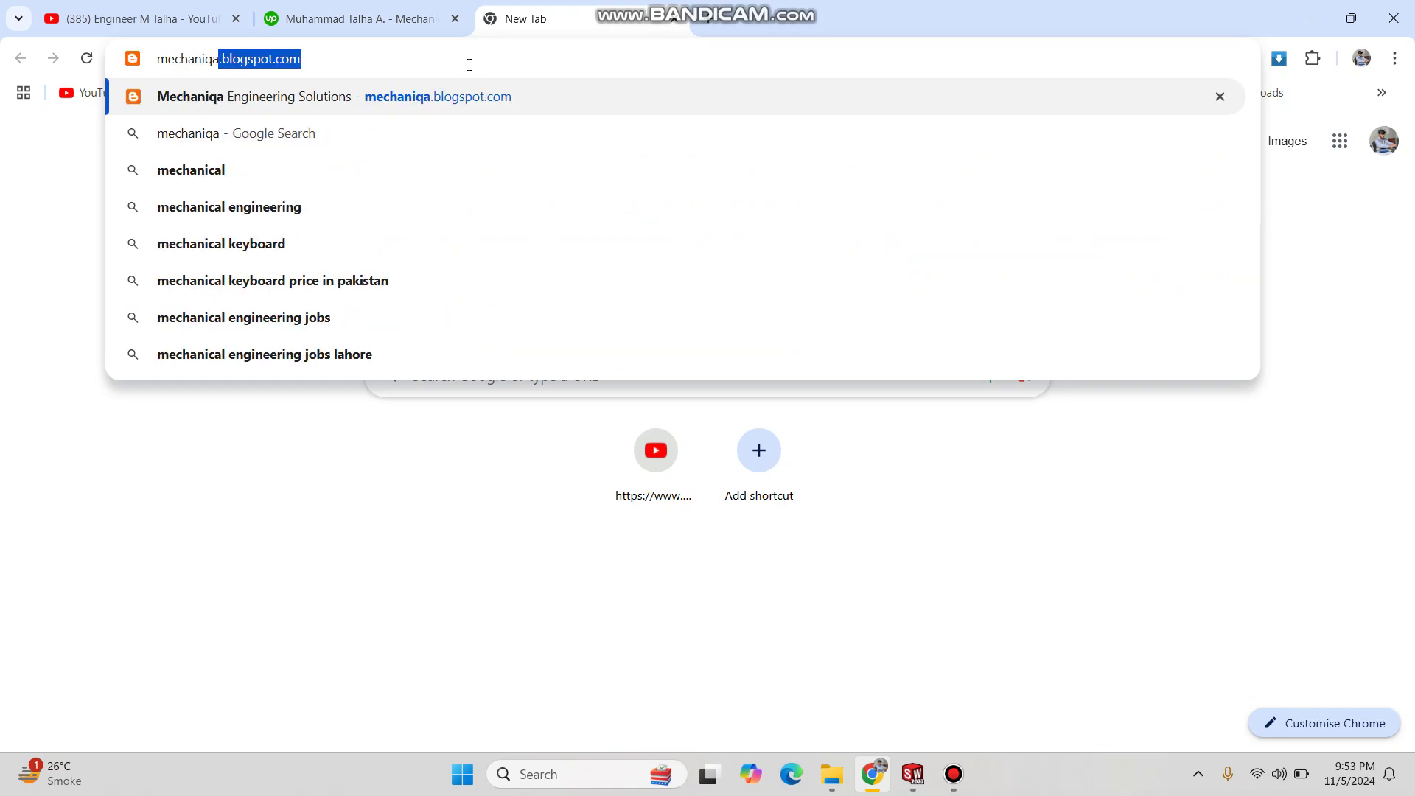
pyautogui.press('BackSpace')
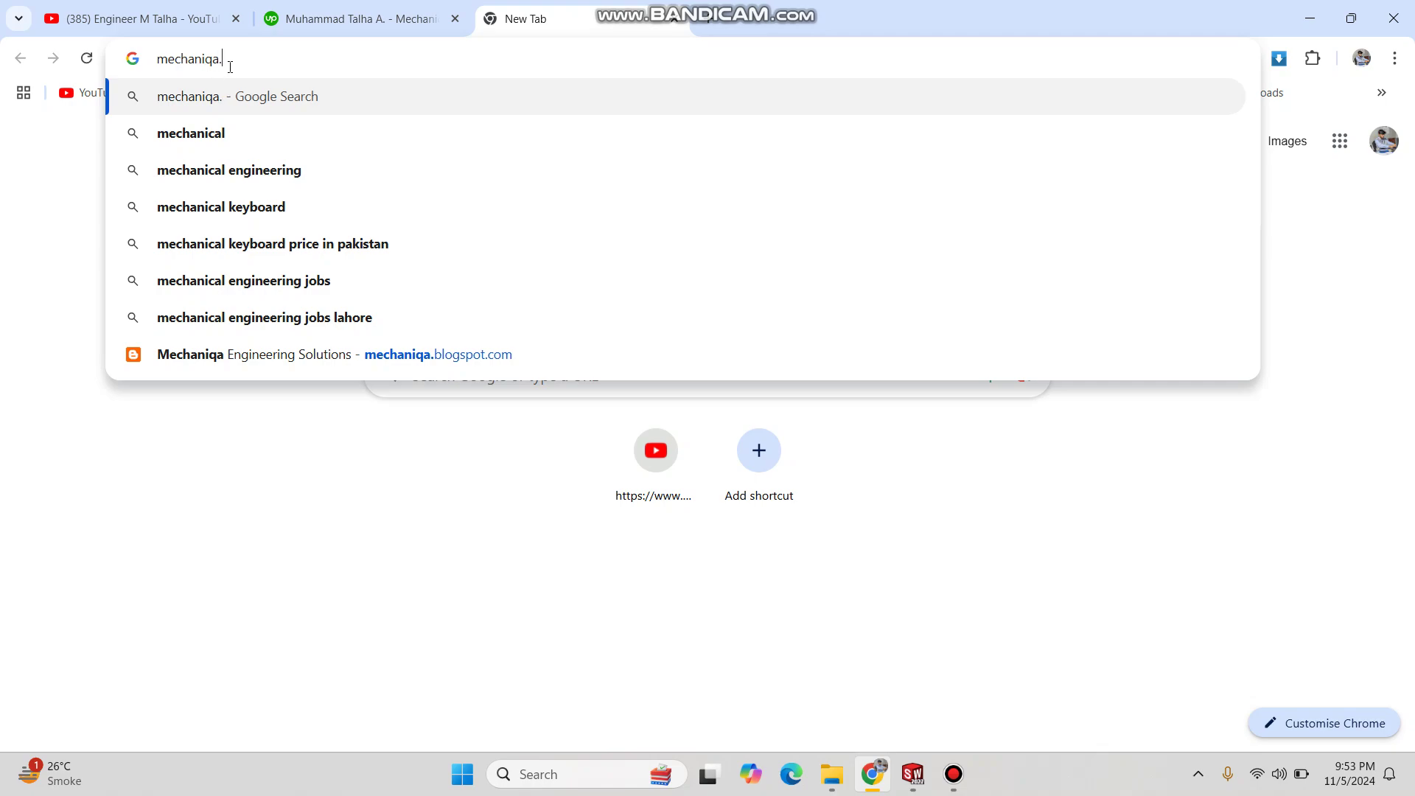
pyautogui.write('blogs')
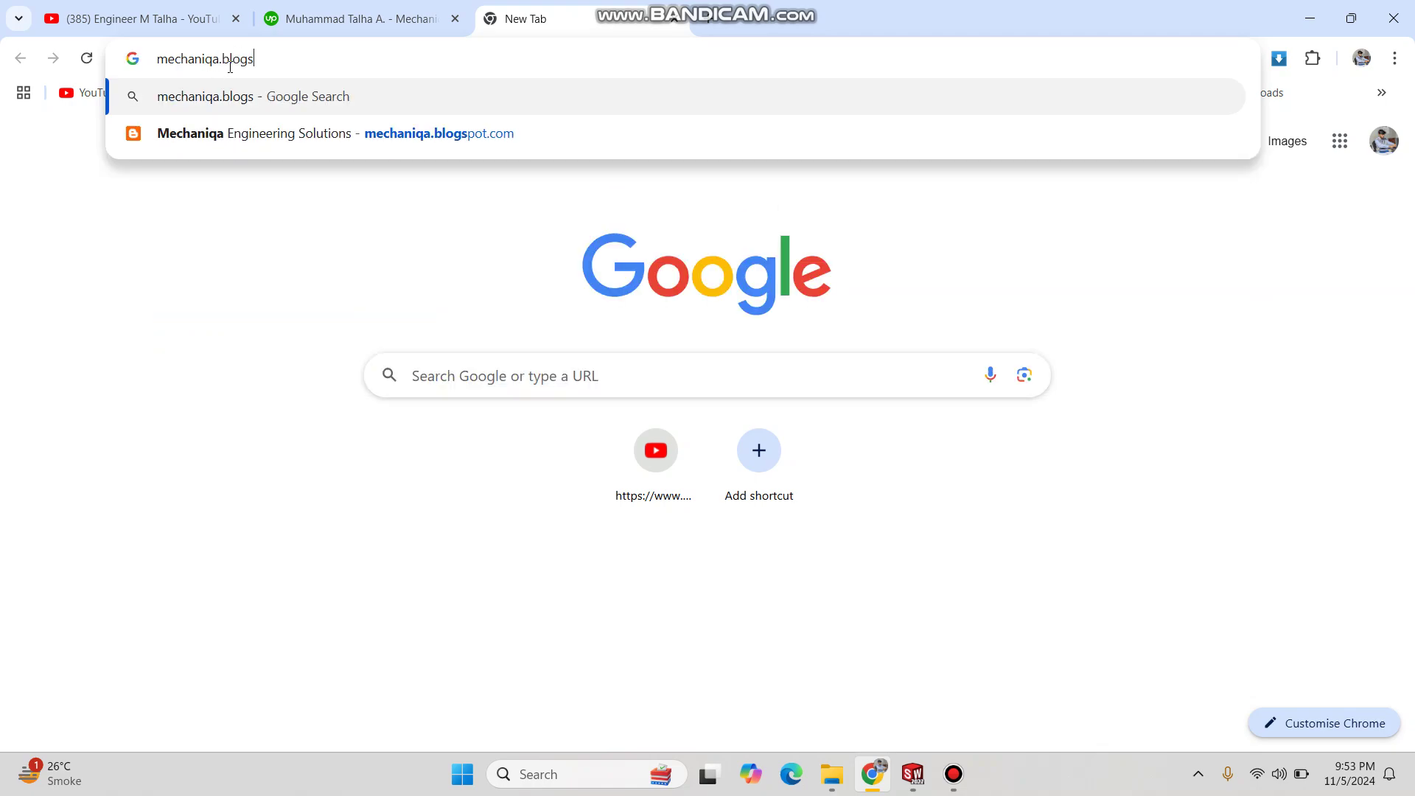
pyautogui.write('pot.co')
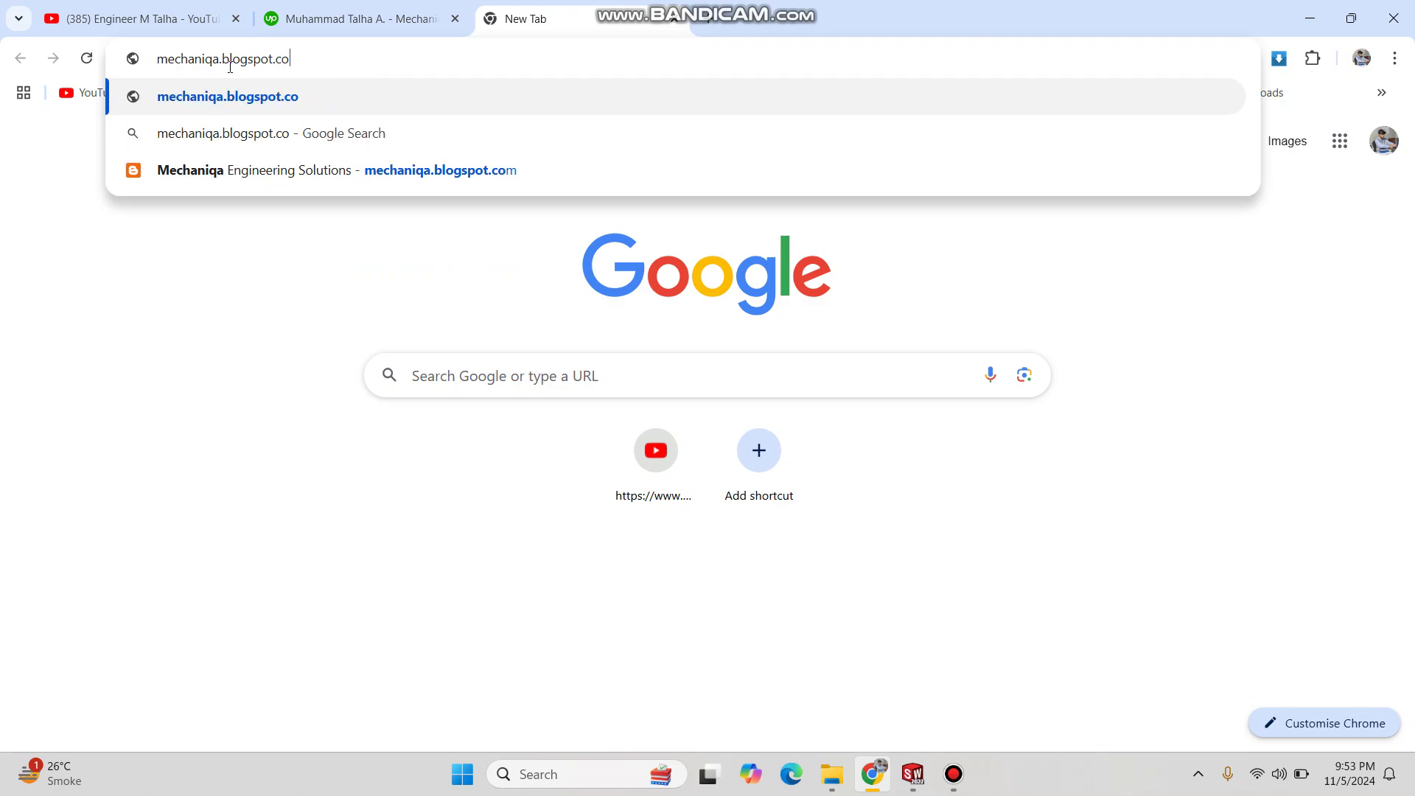
pyautogui.press('Return')
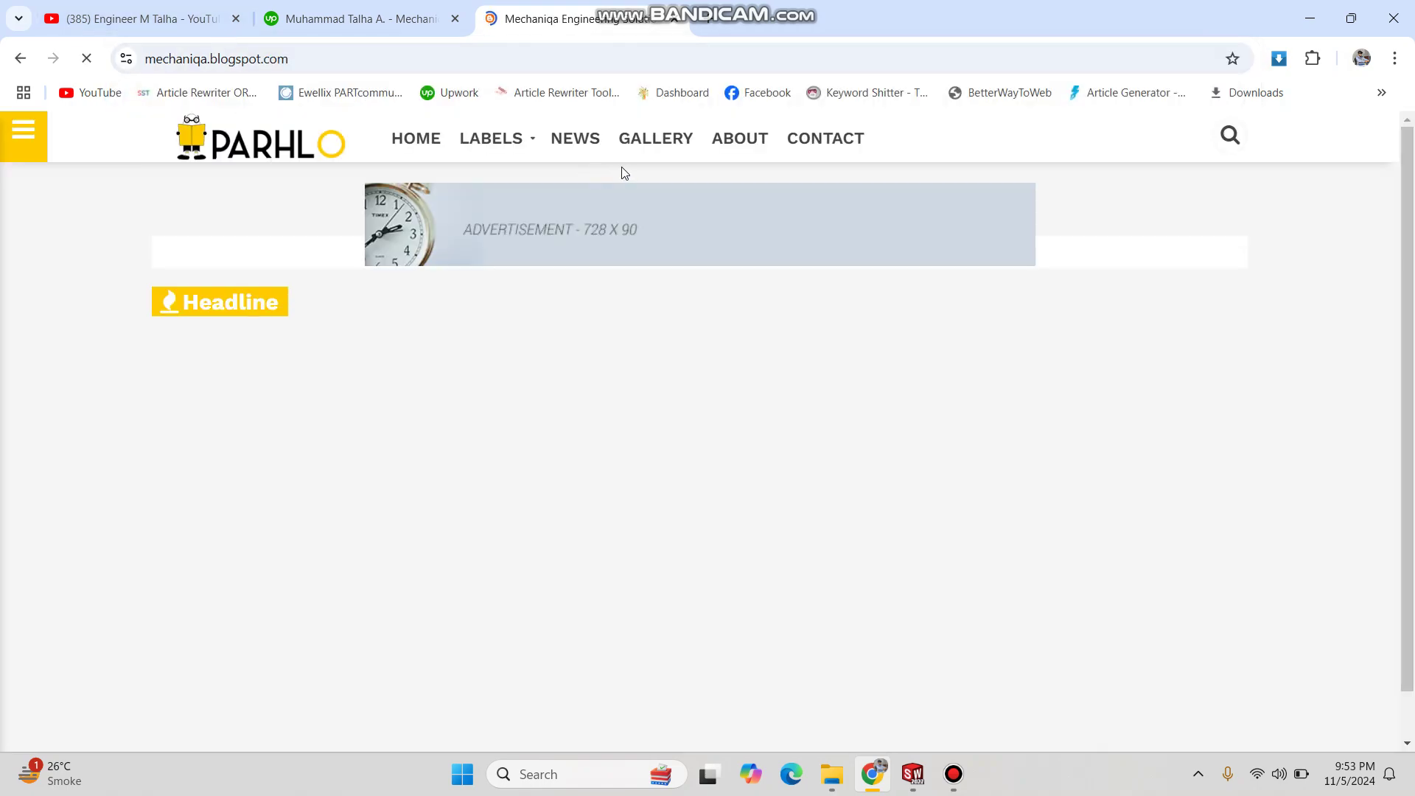
# Find and open the blog post "Solar Tracker Mechanism CAD Solidworks File and Step File Download".
pyautogui.scroll(-3, 411, 316)
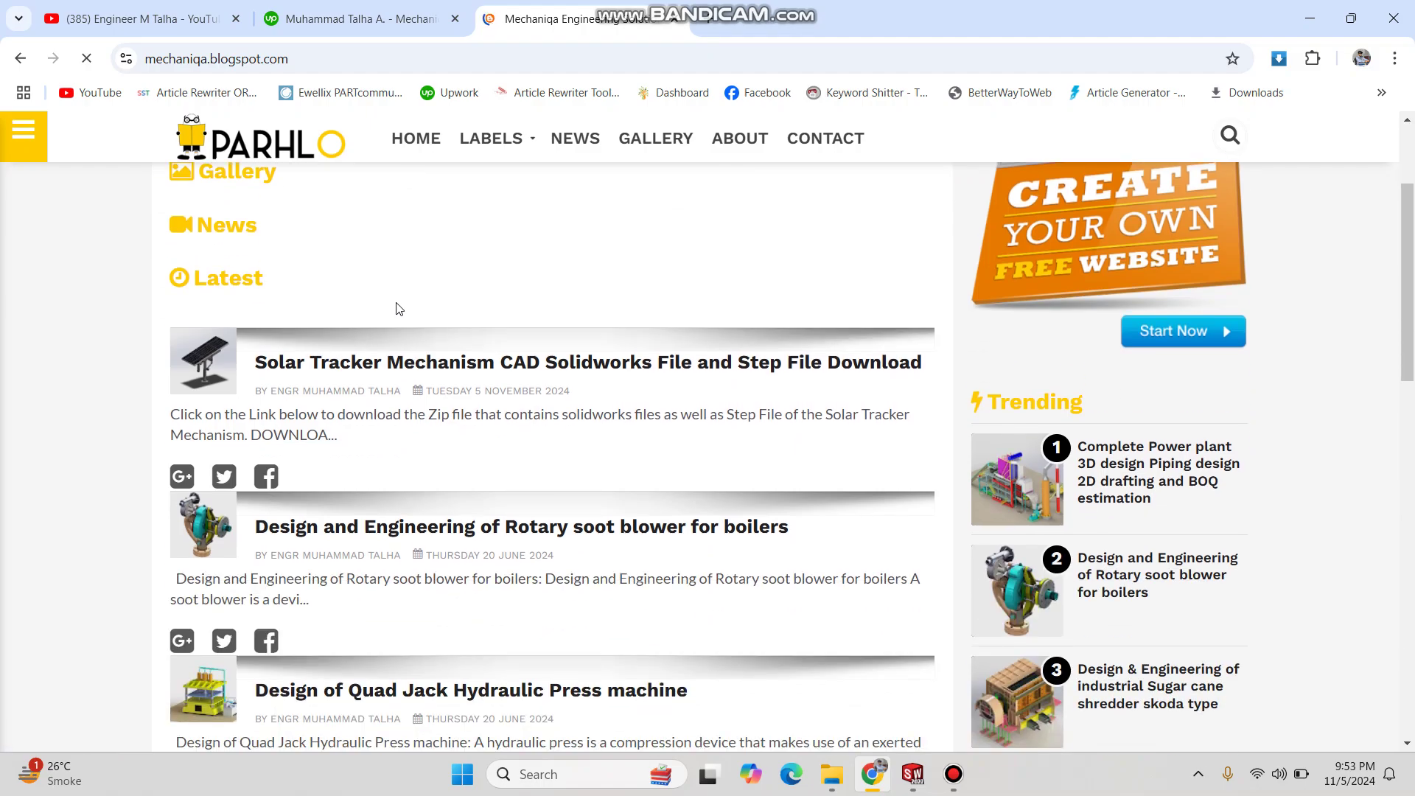
pyautogui.scroll(-10, 402, 303)
pyautogui.scroll(10, 740, 378)
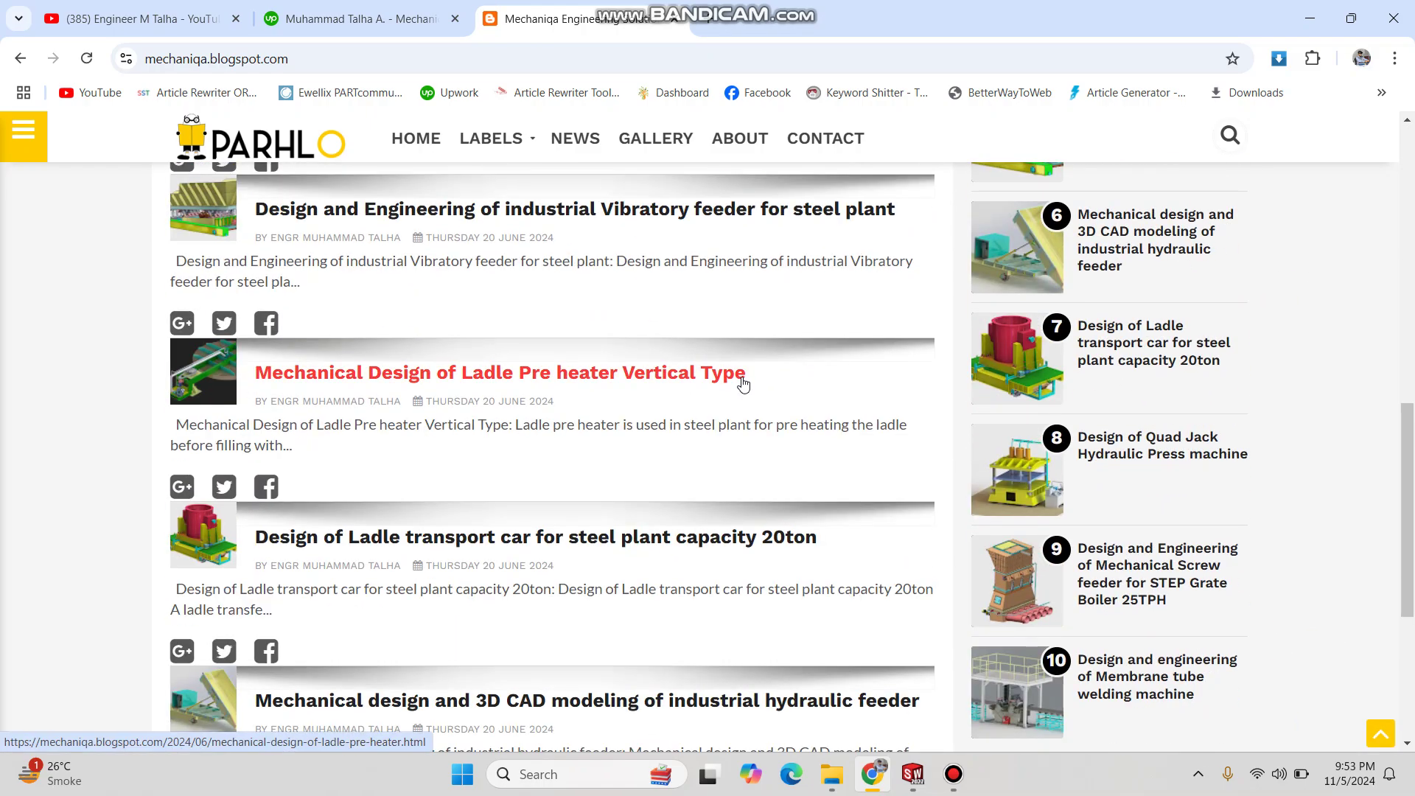
pyautogui.scroll(-2, 452, 338)
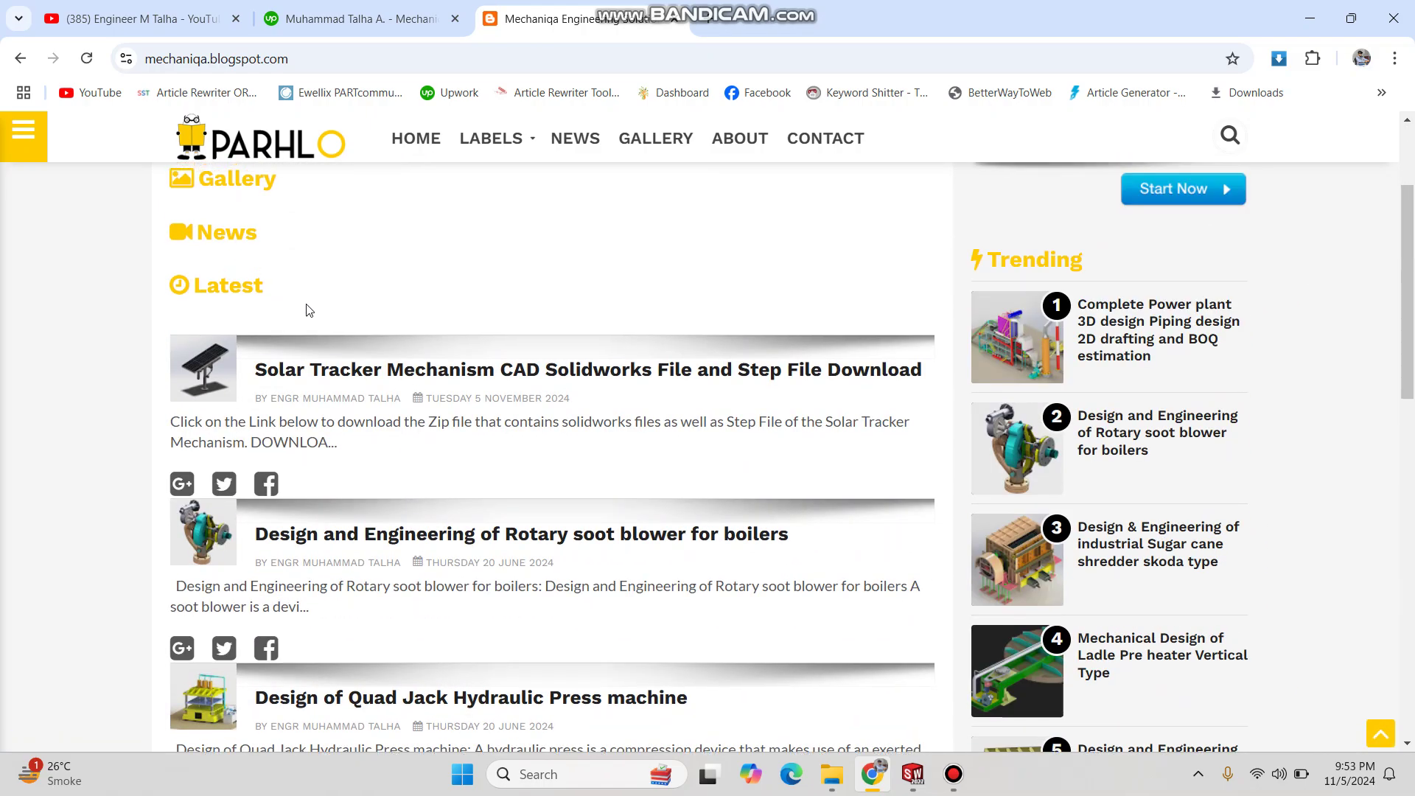
pyautogui.scroll(-4, 306, 271)
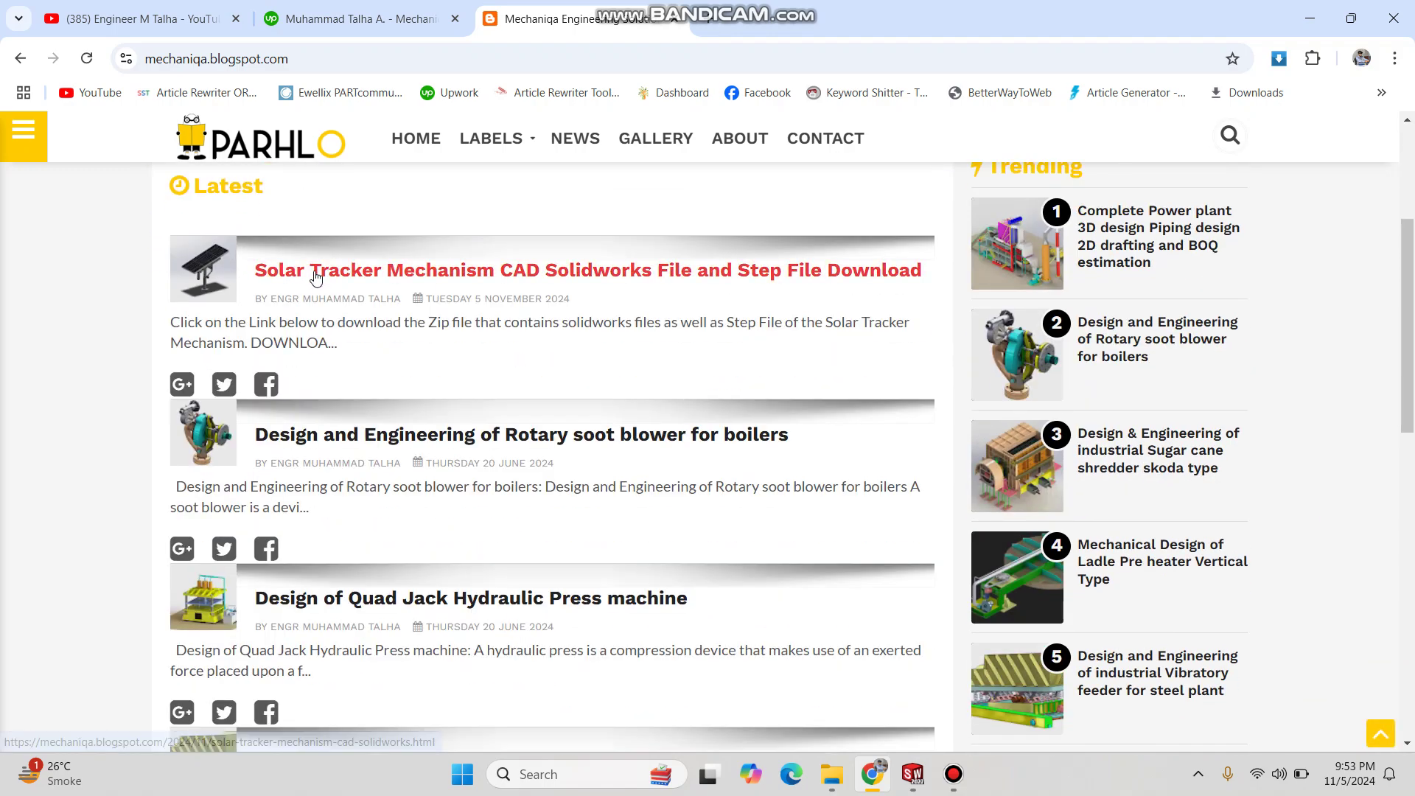
pyautogui.click(309, 272)
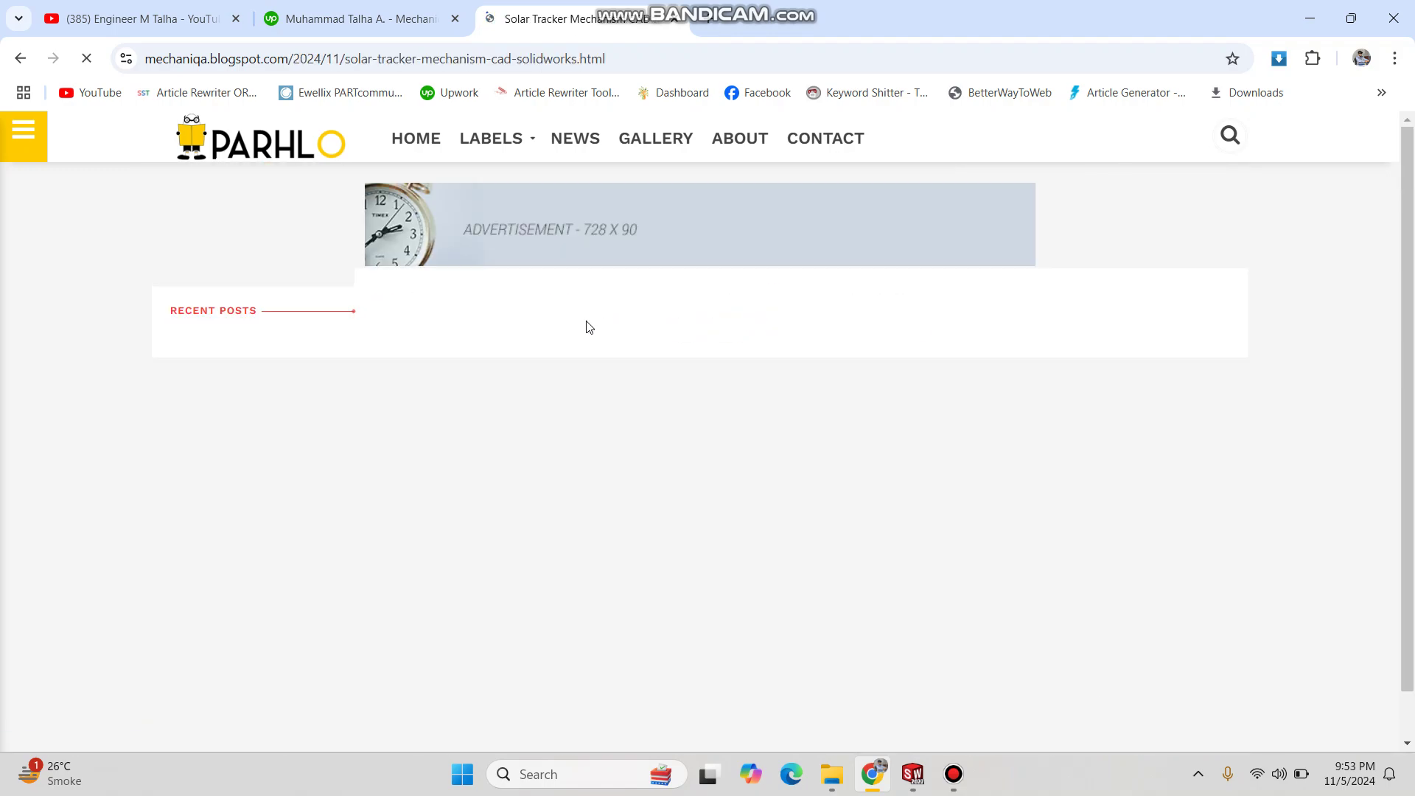
# Follow the post's download link for the solar tracker Zip file and go to the captcha section of the intermediate page.
pyautogui.scroll(-2, 545, 304)
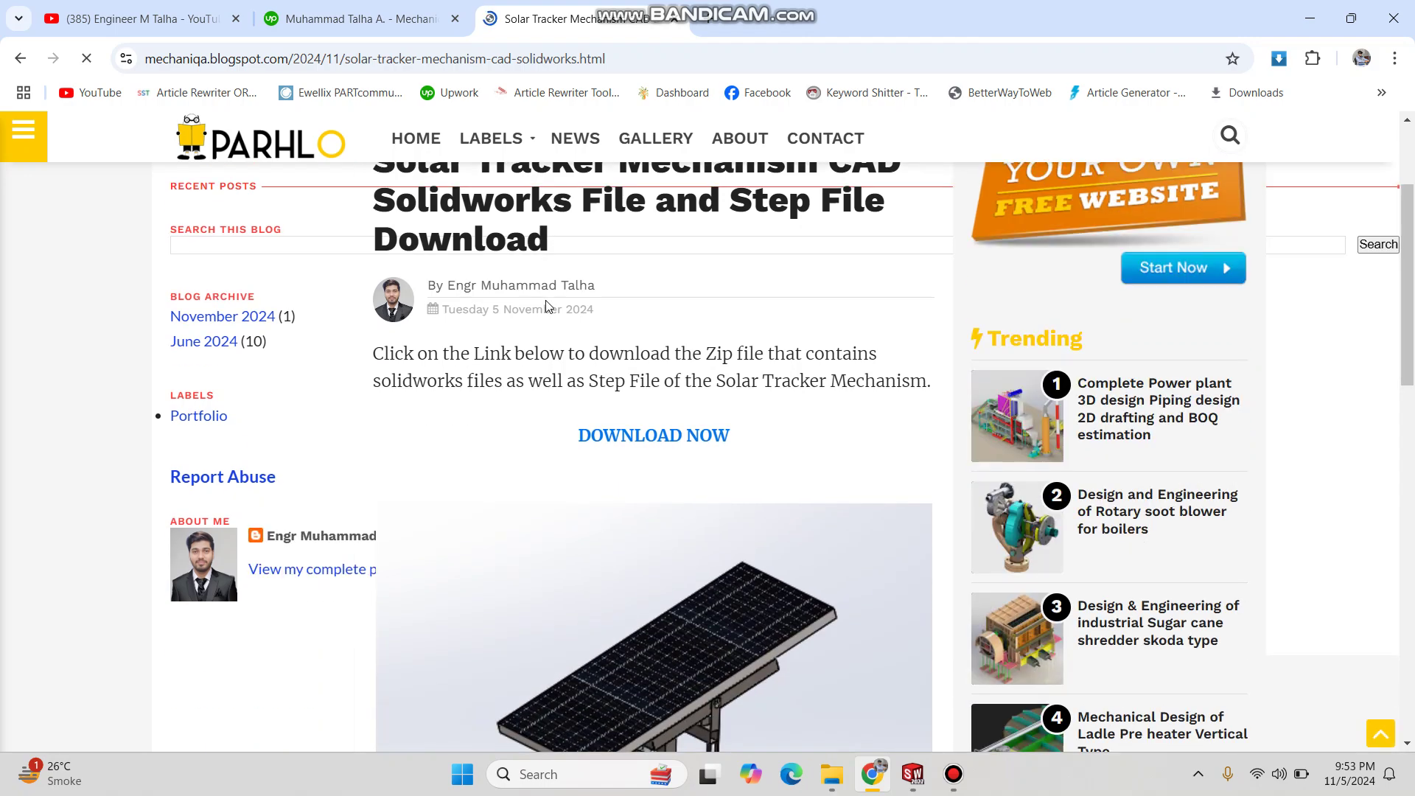
pyautogui.scroll(-2, 582, 288)
pyautogui.click(629, 251)
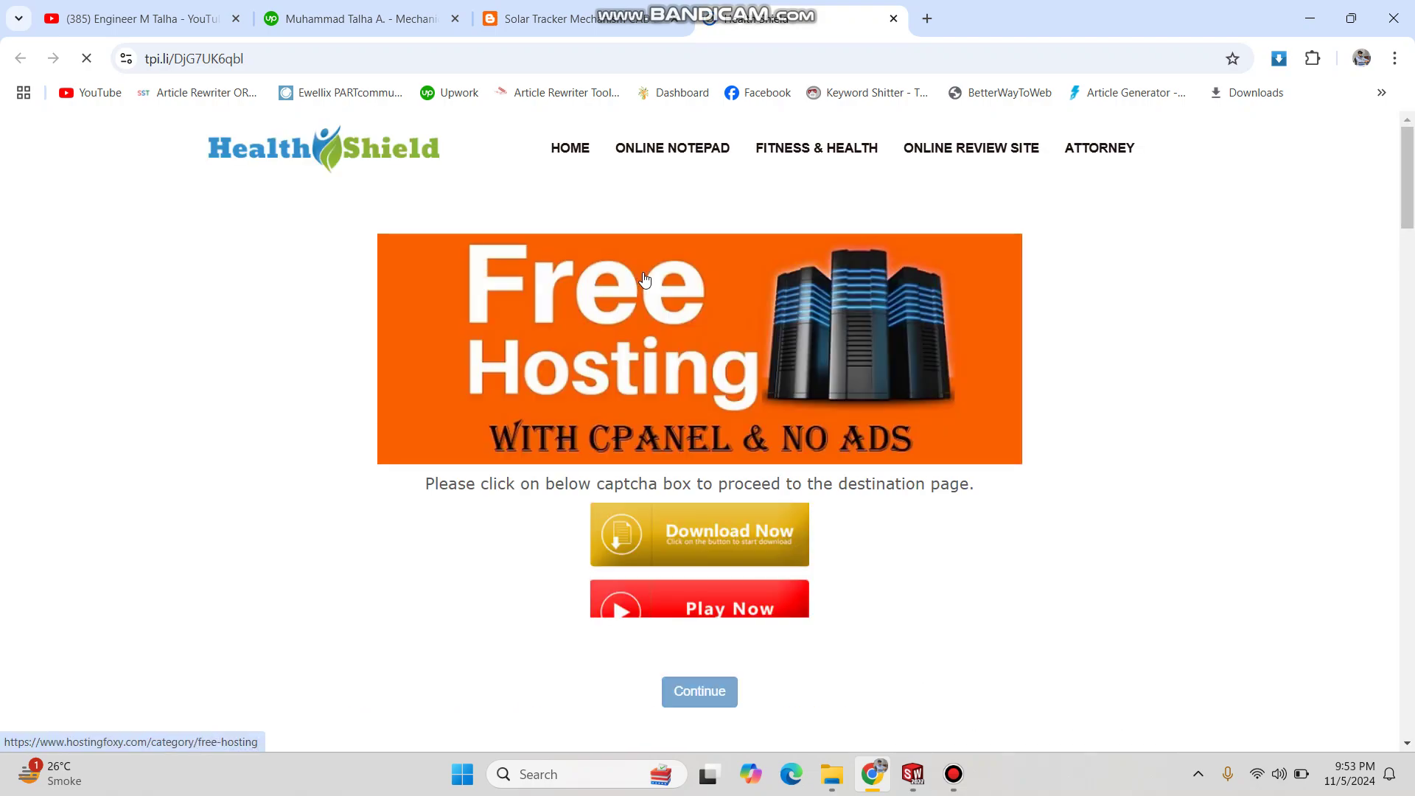
pyautogui.scroll(-3, 643, 279)
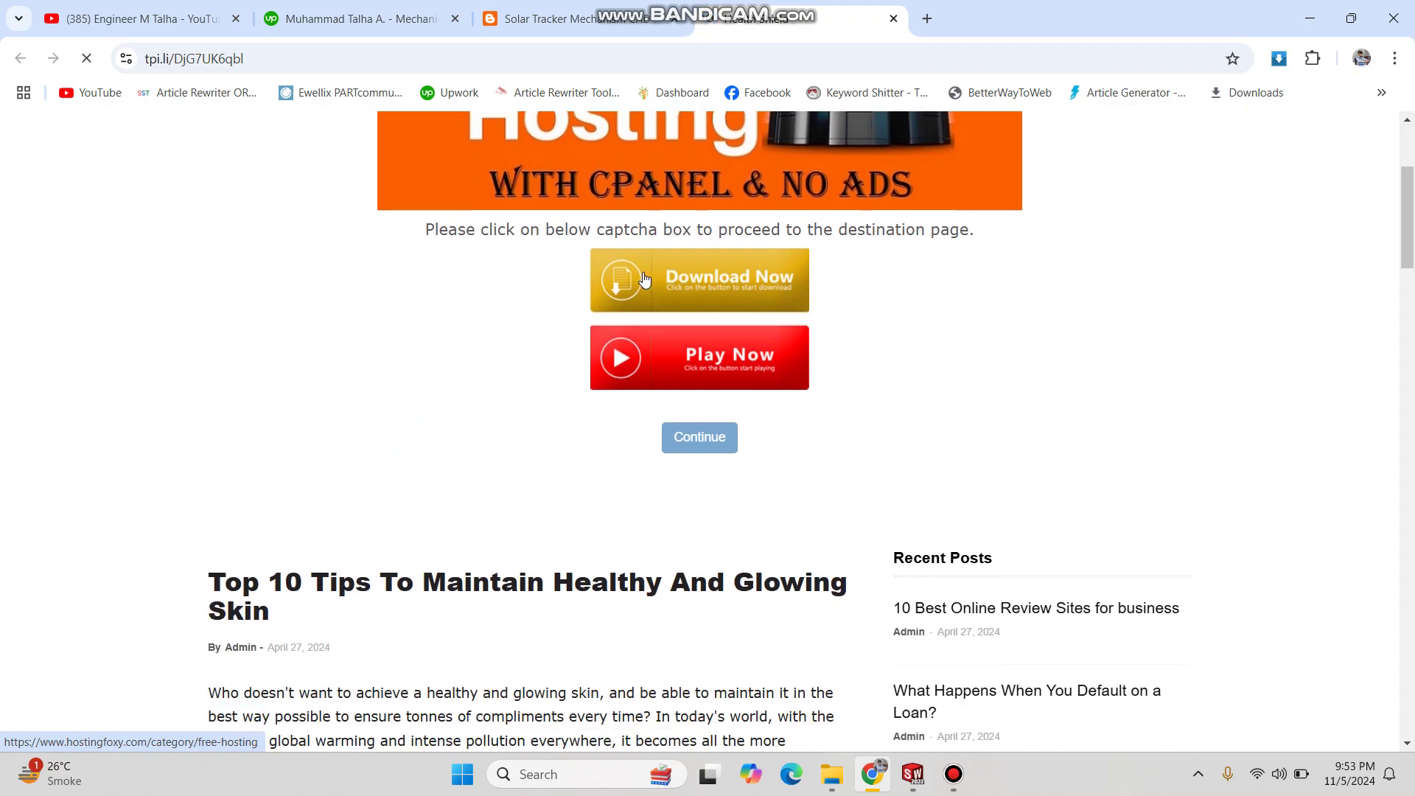
pyautogui.scroll(3, 617, 272)
pyautogui.scroll(-6, 617, 272)
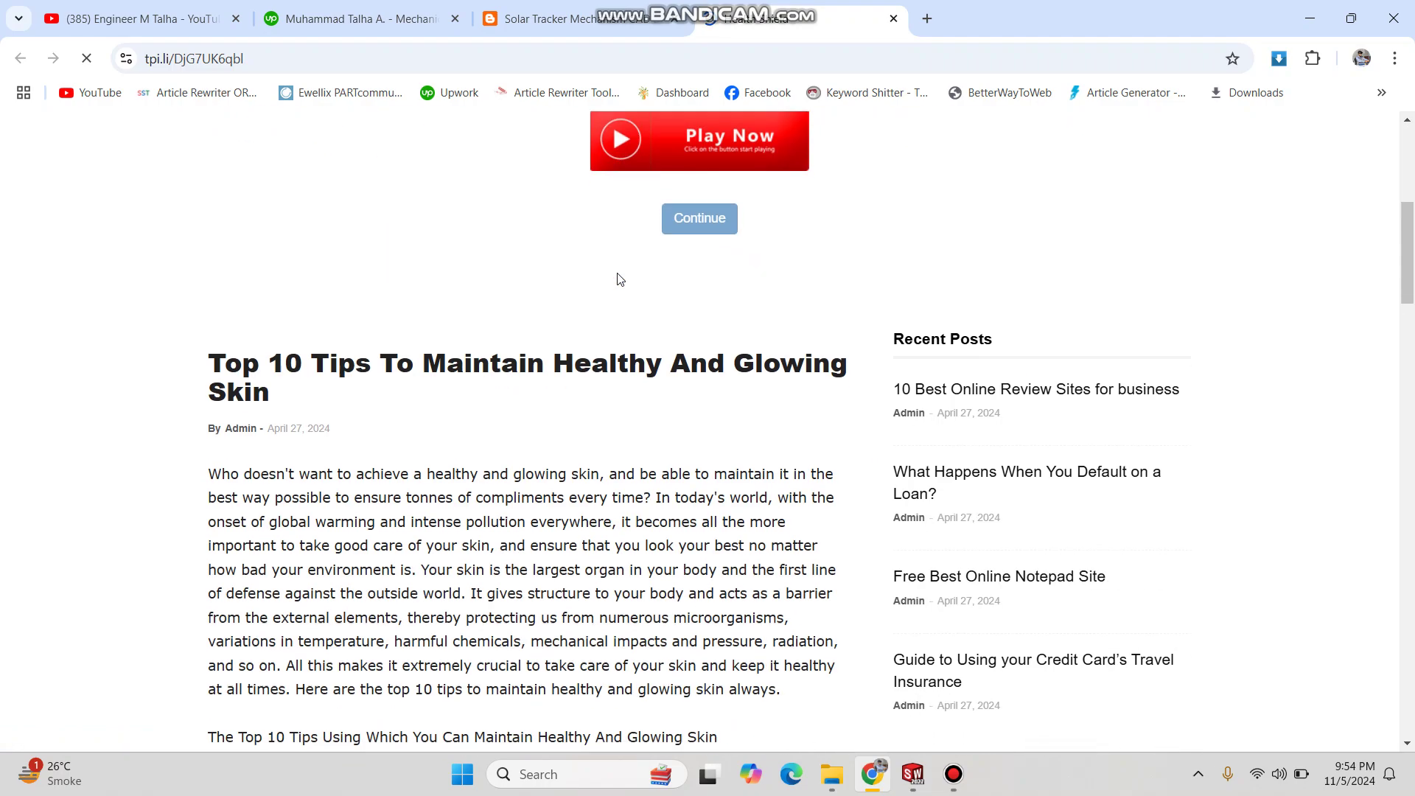
pyautogui.scroll(3, 617, 273)
pyautogui.scroll(3, 617, 272)
pyautogui.scroll(-6, 617, 272)
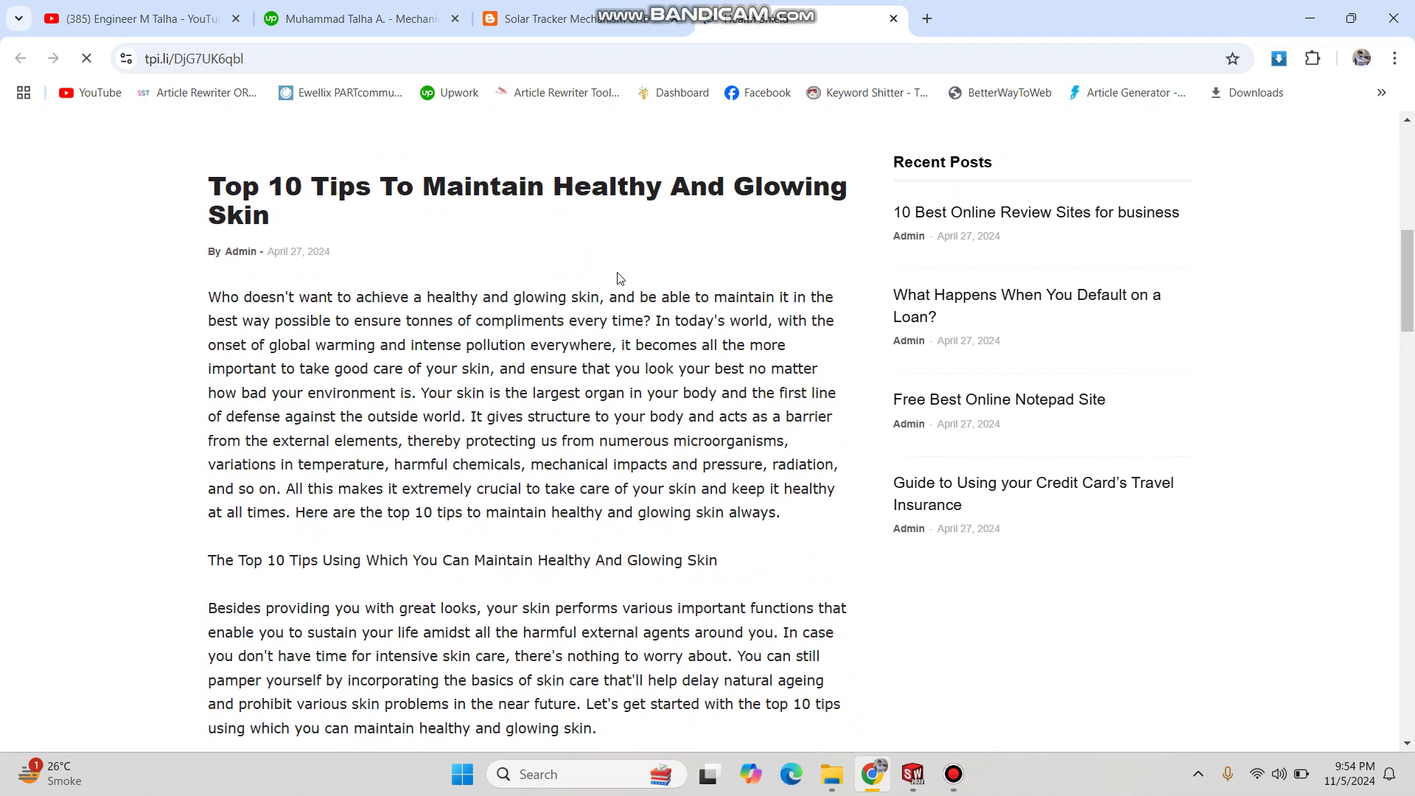
pyautogui.scroll(3, 617, 272)
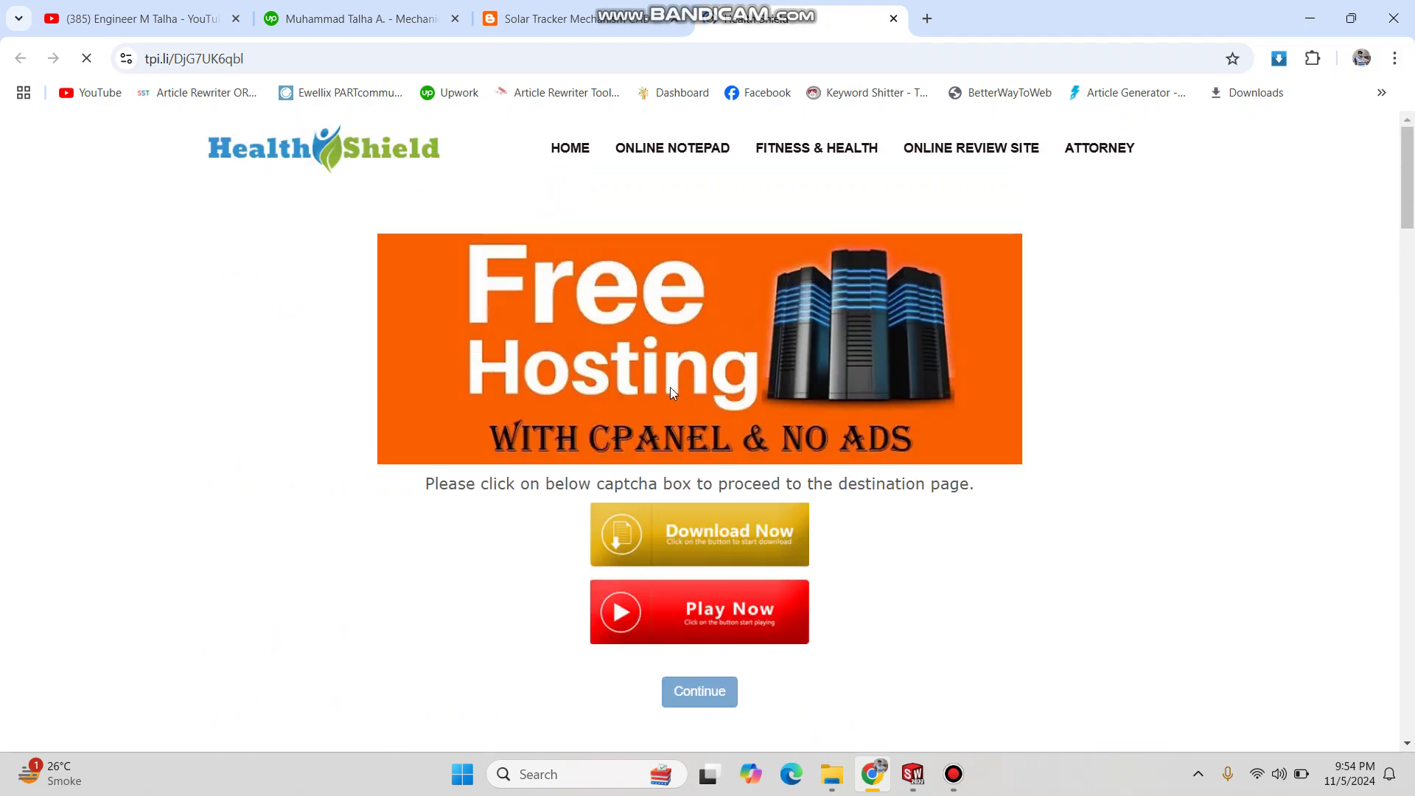
# Complete the "I'm not a robot" check by selecting all images with cars, dismissing the crypto ad that covers it.
pyautogui.scroll(-1, 622, 434)
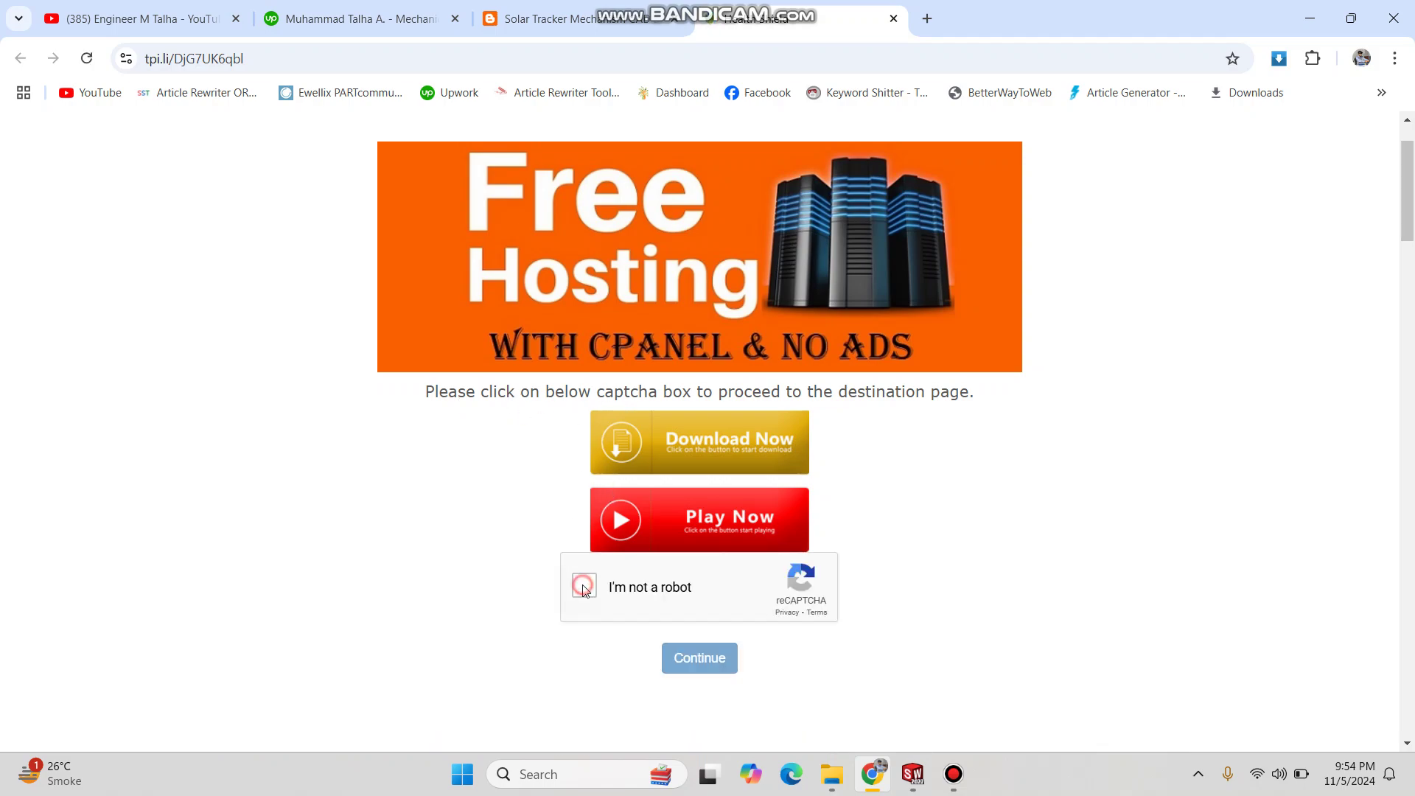
pyautogui.click(584, 590)
pyautogui.click(787, 19)
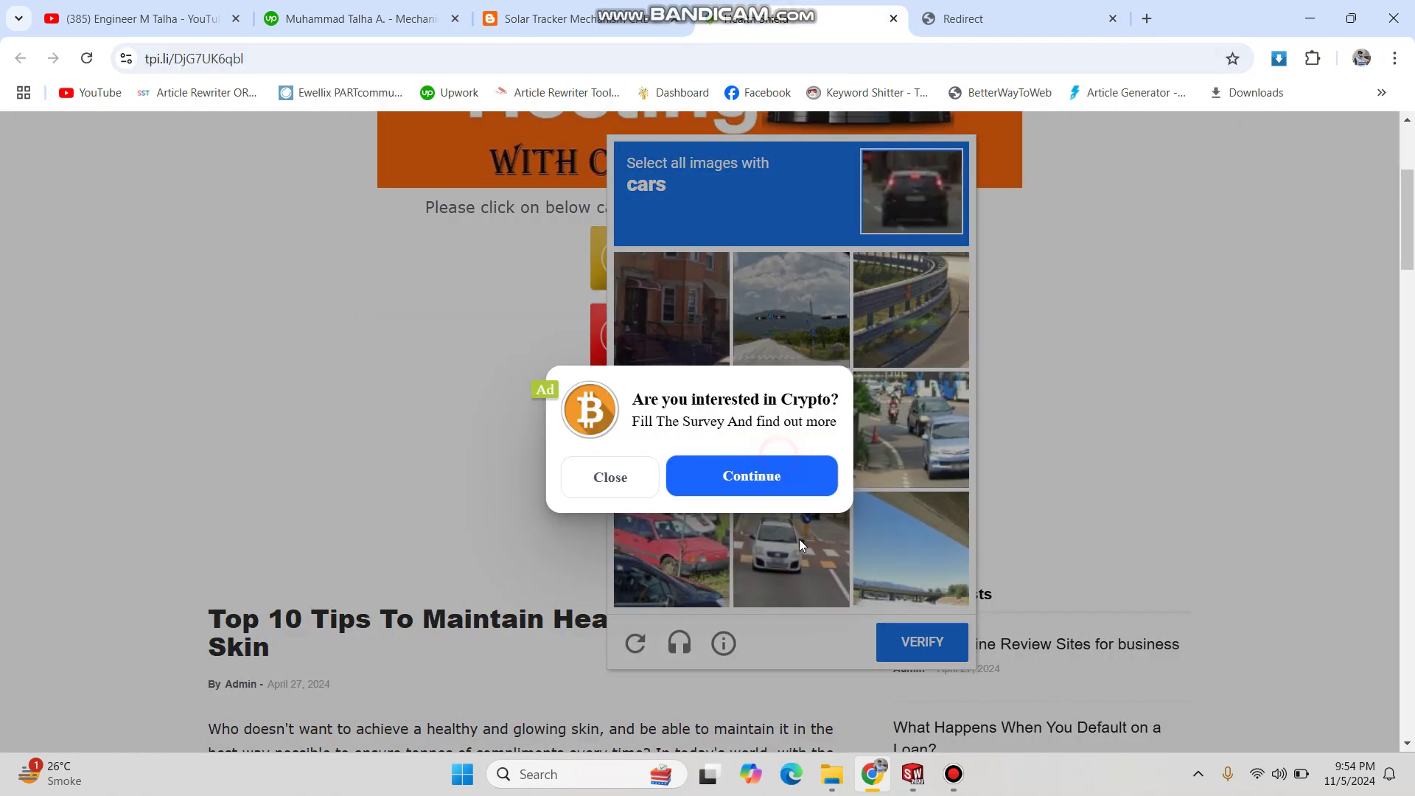
pyautogui.click(628, 479)
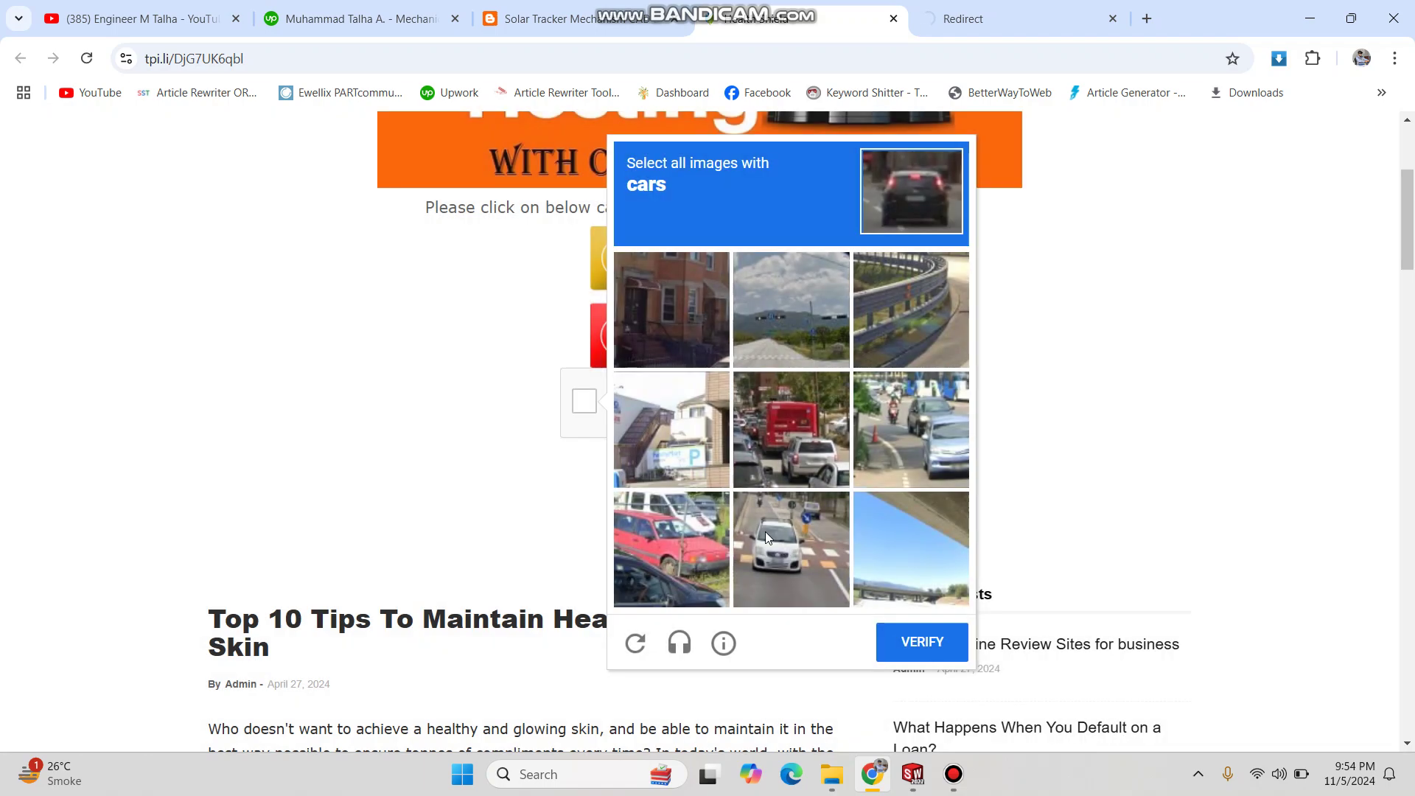
pyautogui.click(765, 532)
pyautogui.click(869, 457)
pyautogui.click(788, 442)
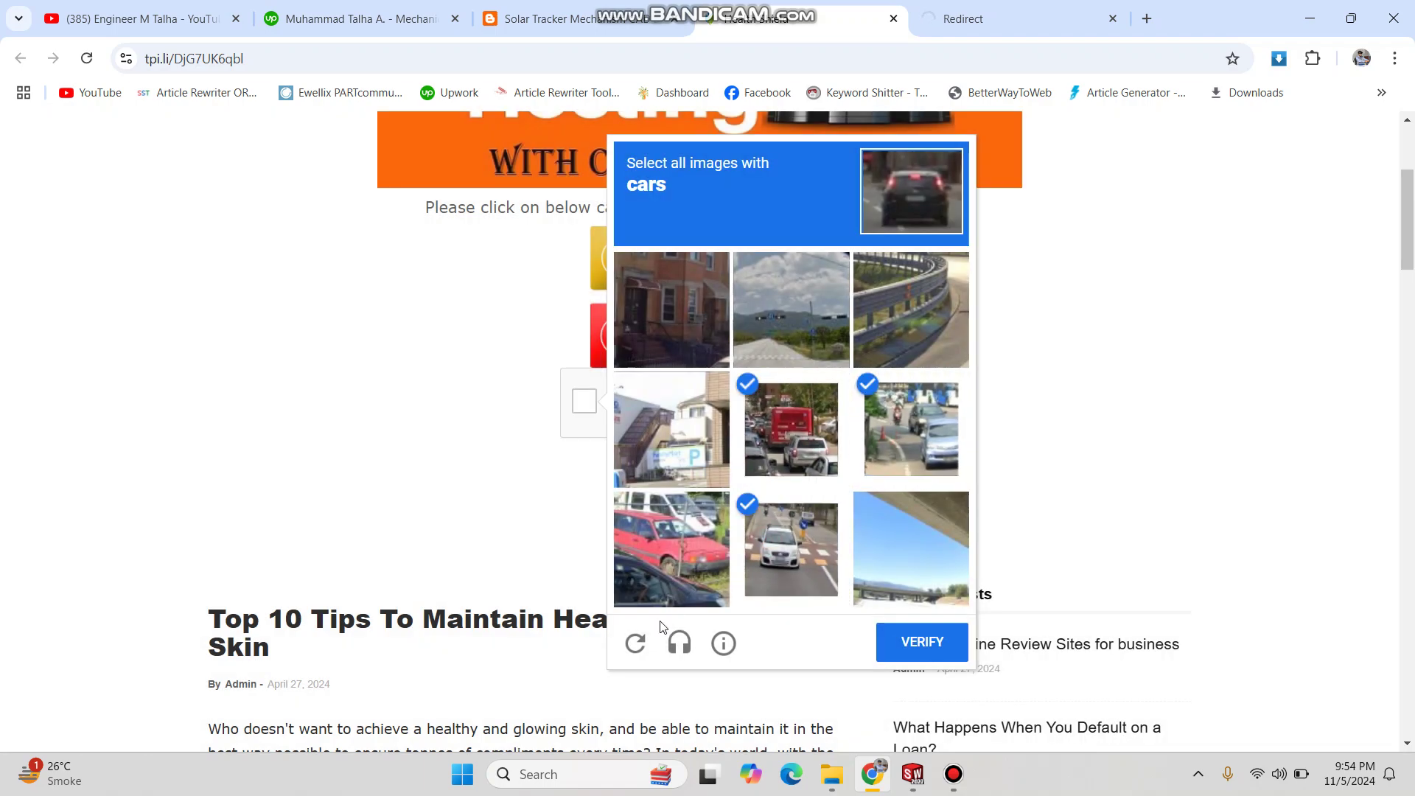
pyautogui.click(671, 560)
pyautogui.click(922, 642)
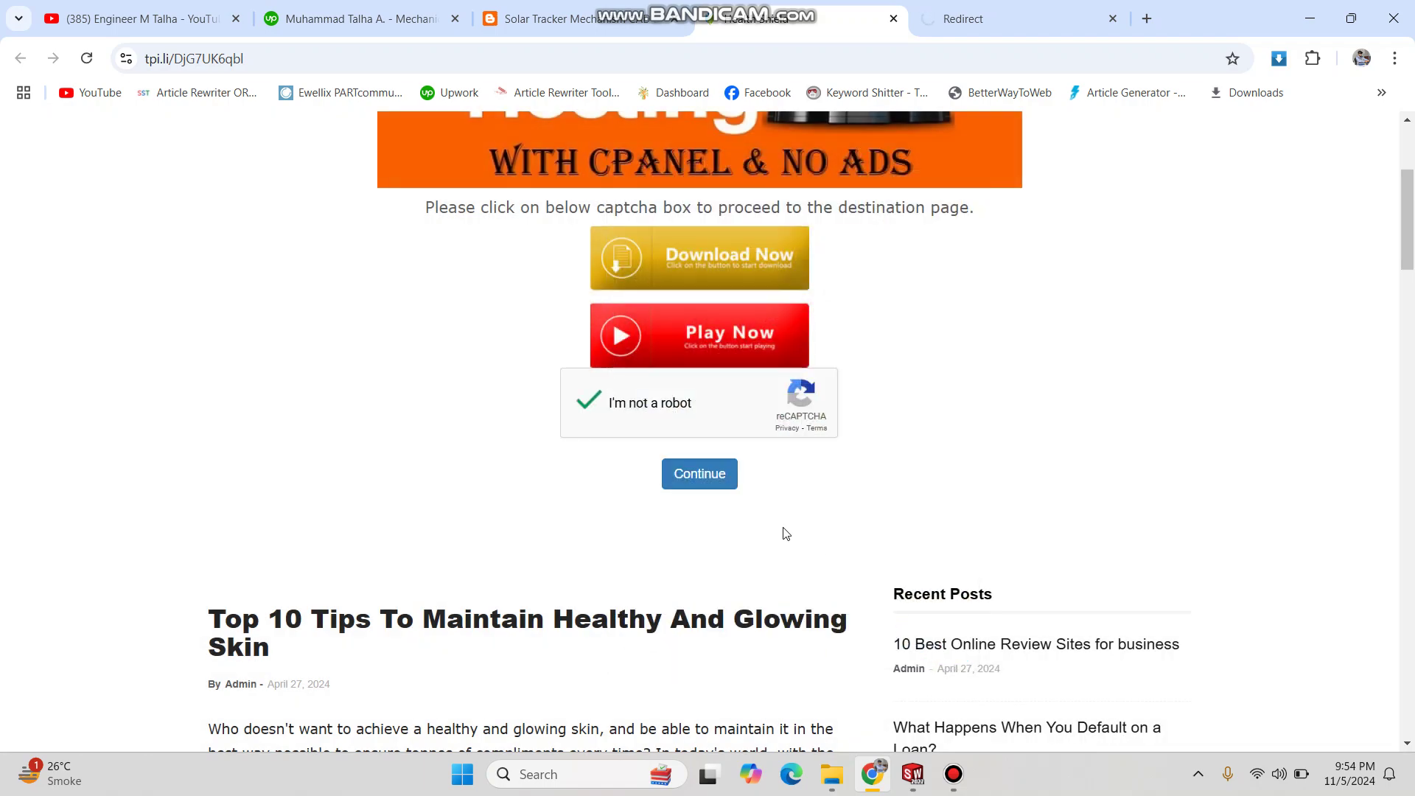
# Continue from the completed captcha to the destination page and close the redirect and trading ad tabs.
pyautogui.click(725, 491)
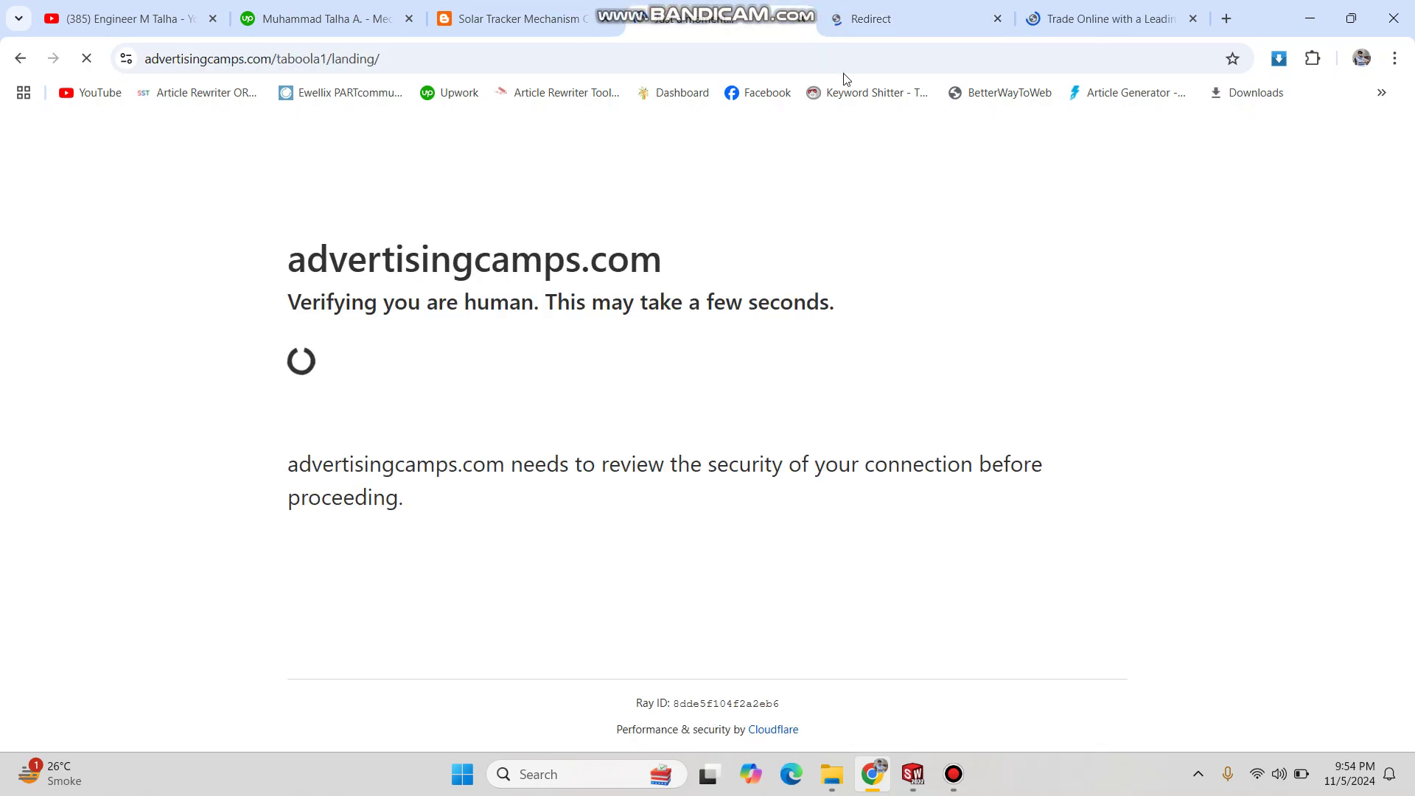
pyautogui.click(877, 22)
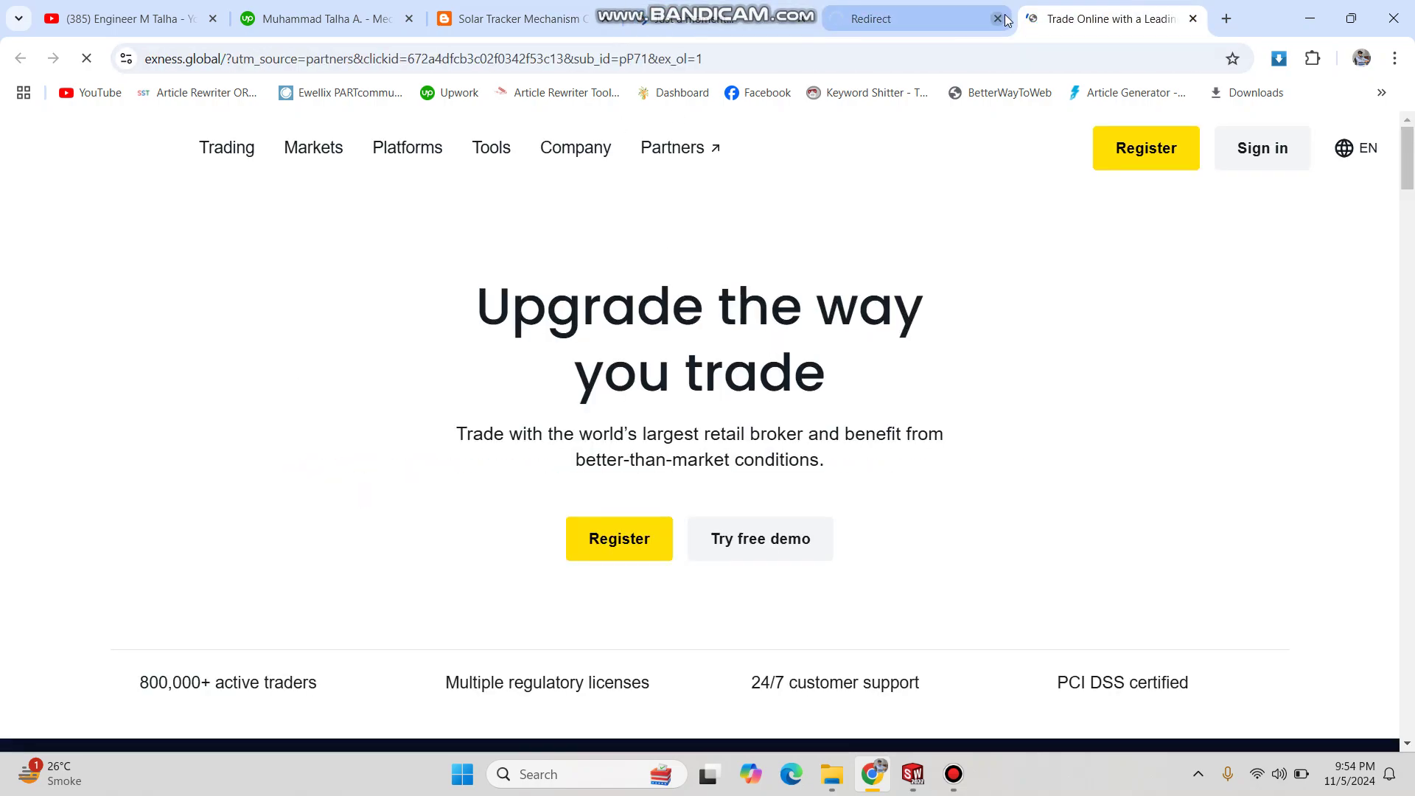
pyautogui.click(1191, 20)
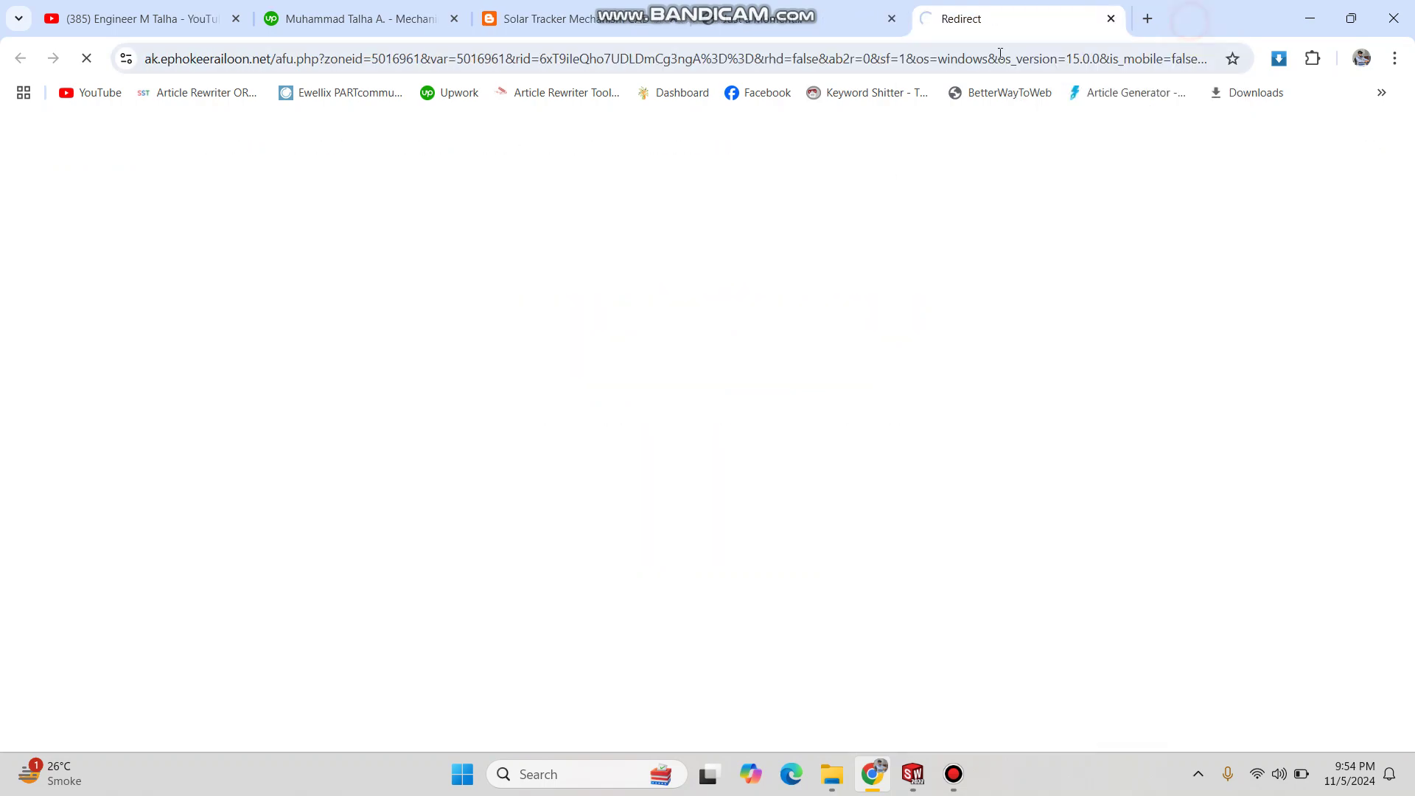
pyautogui.click(1113, 19)
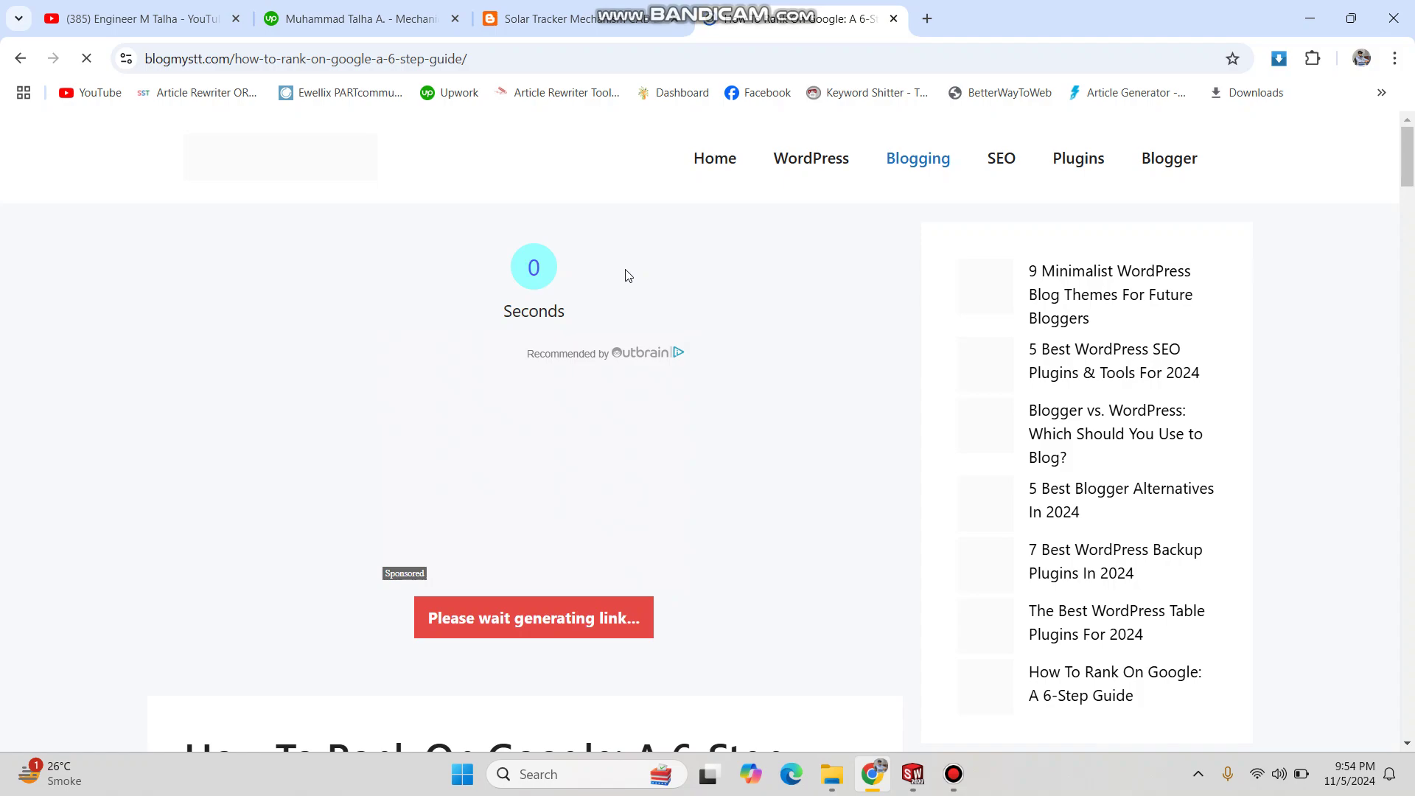
# Proceed from the BlogMyst "How To Rank On Google" page to the following countdown page and close the ad tabs.
pyautogui.click(529, 631)
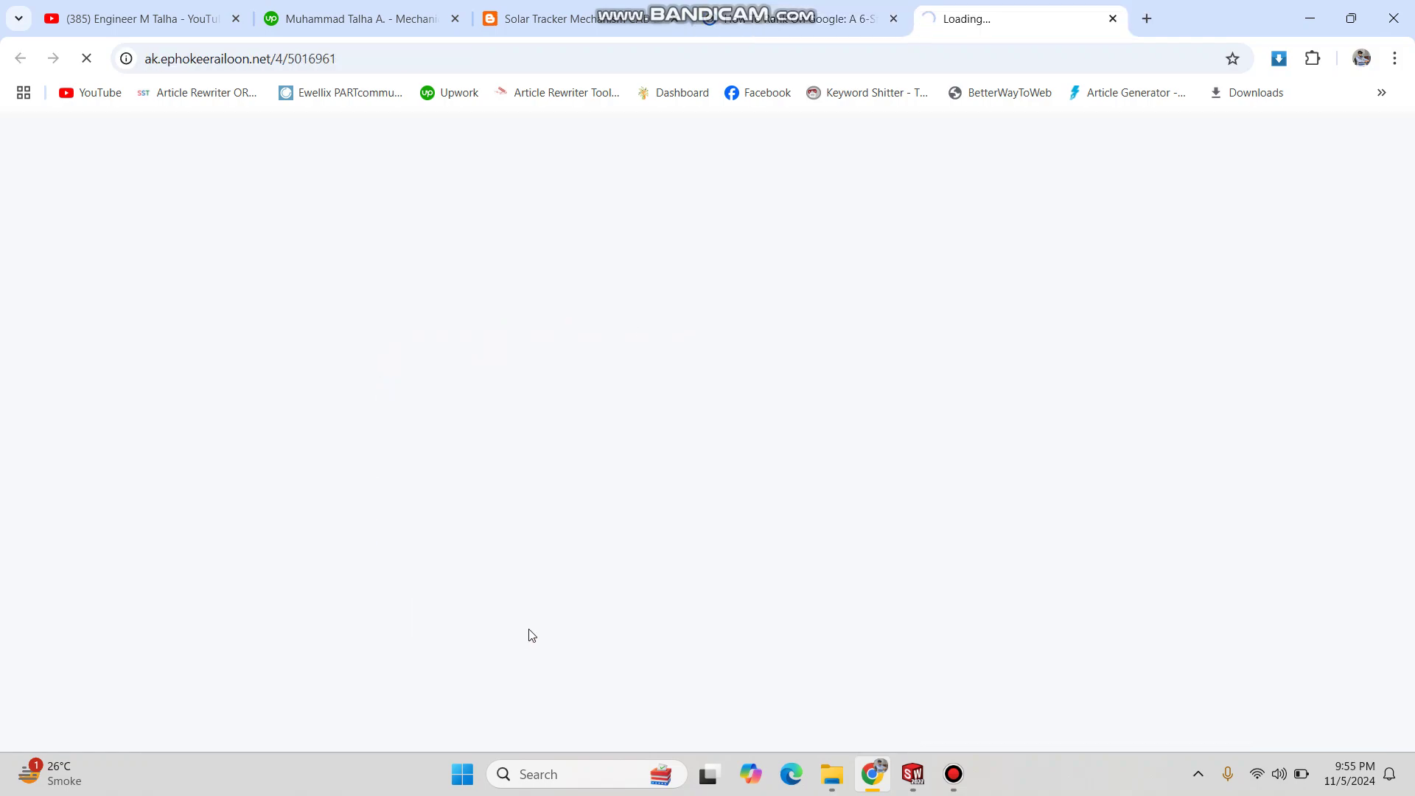
pyautogui.click(809, 19)
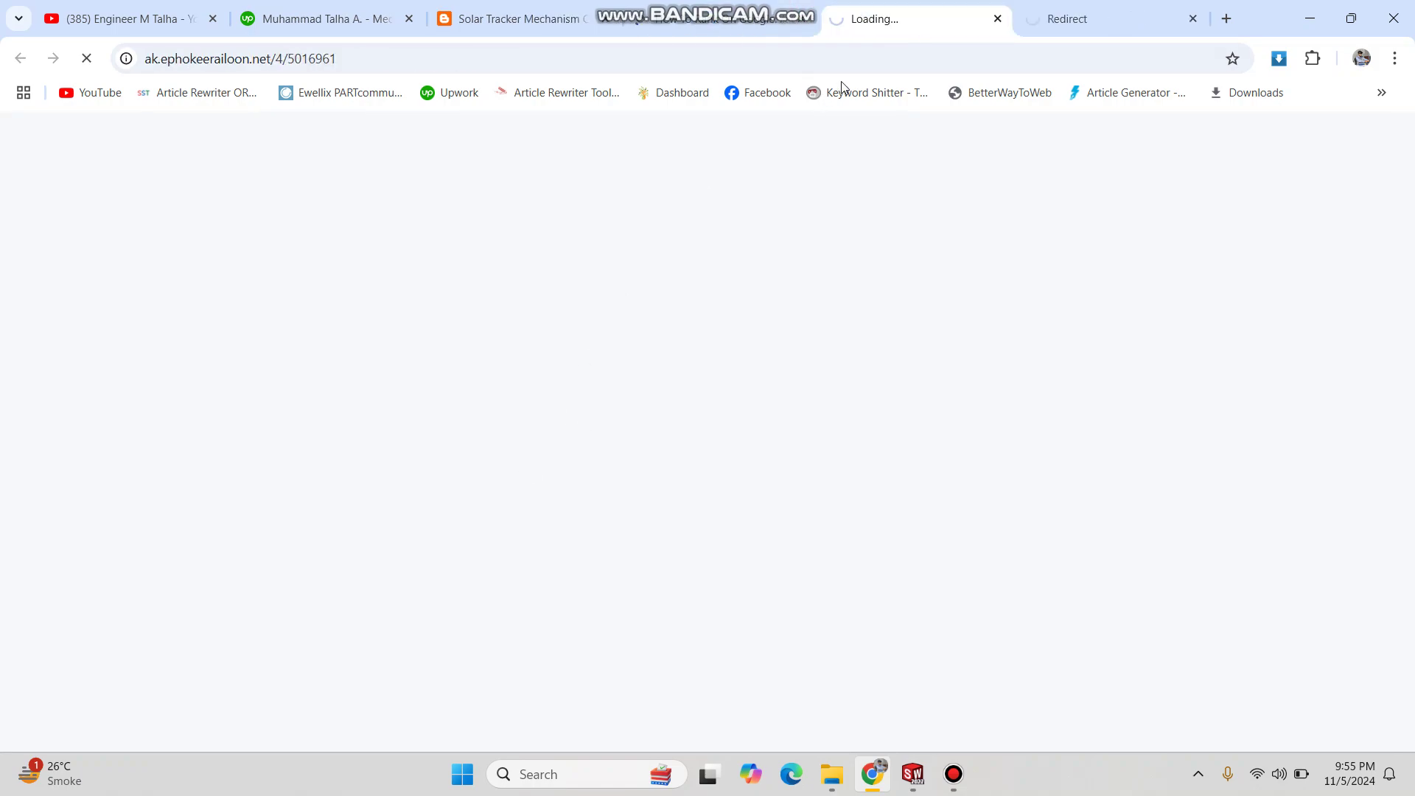
pyautogui.click(1073, 18)
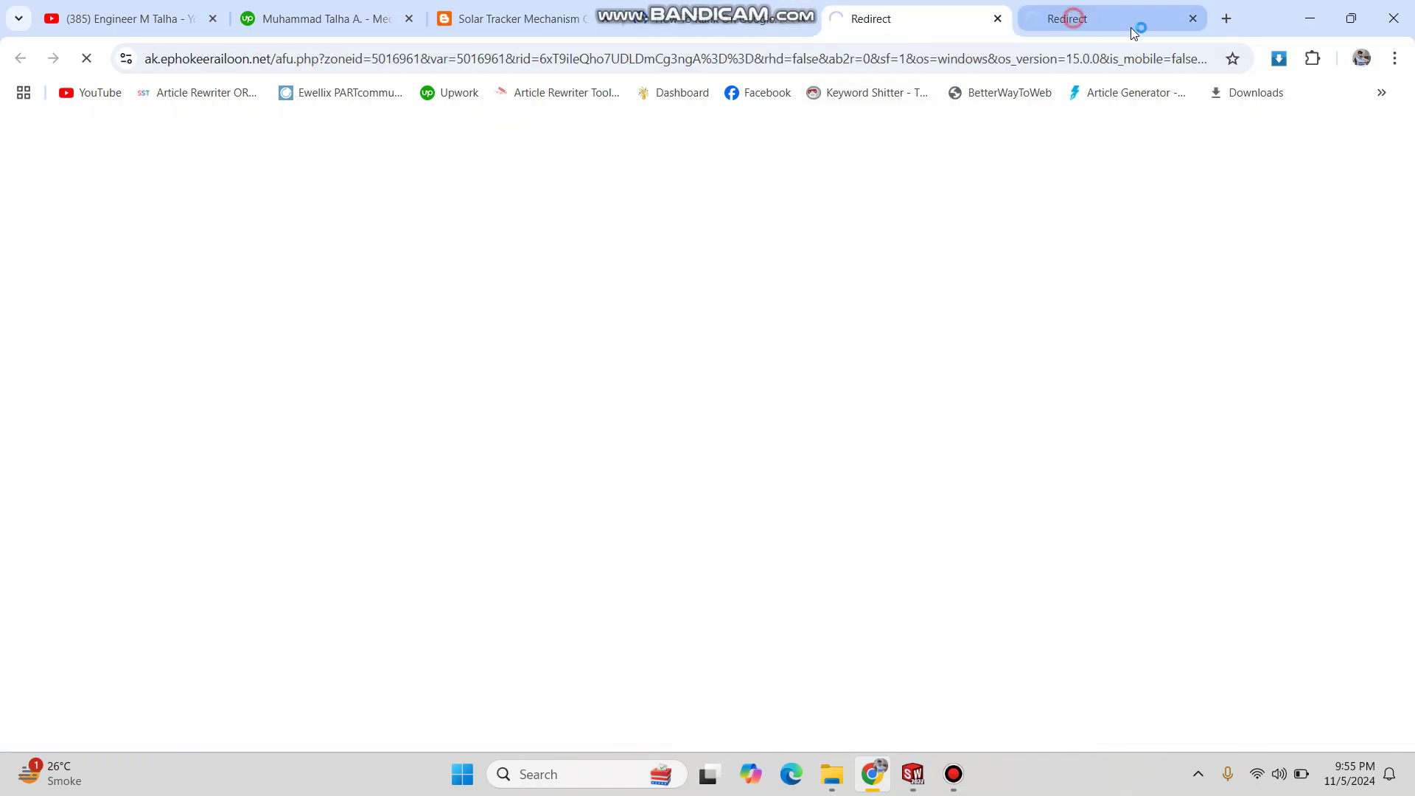
pyautogui.click(1191, 19)
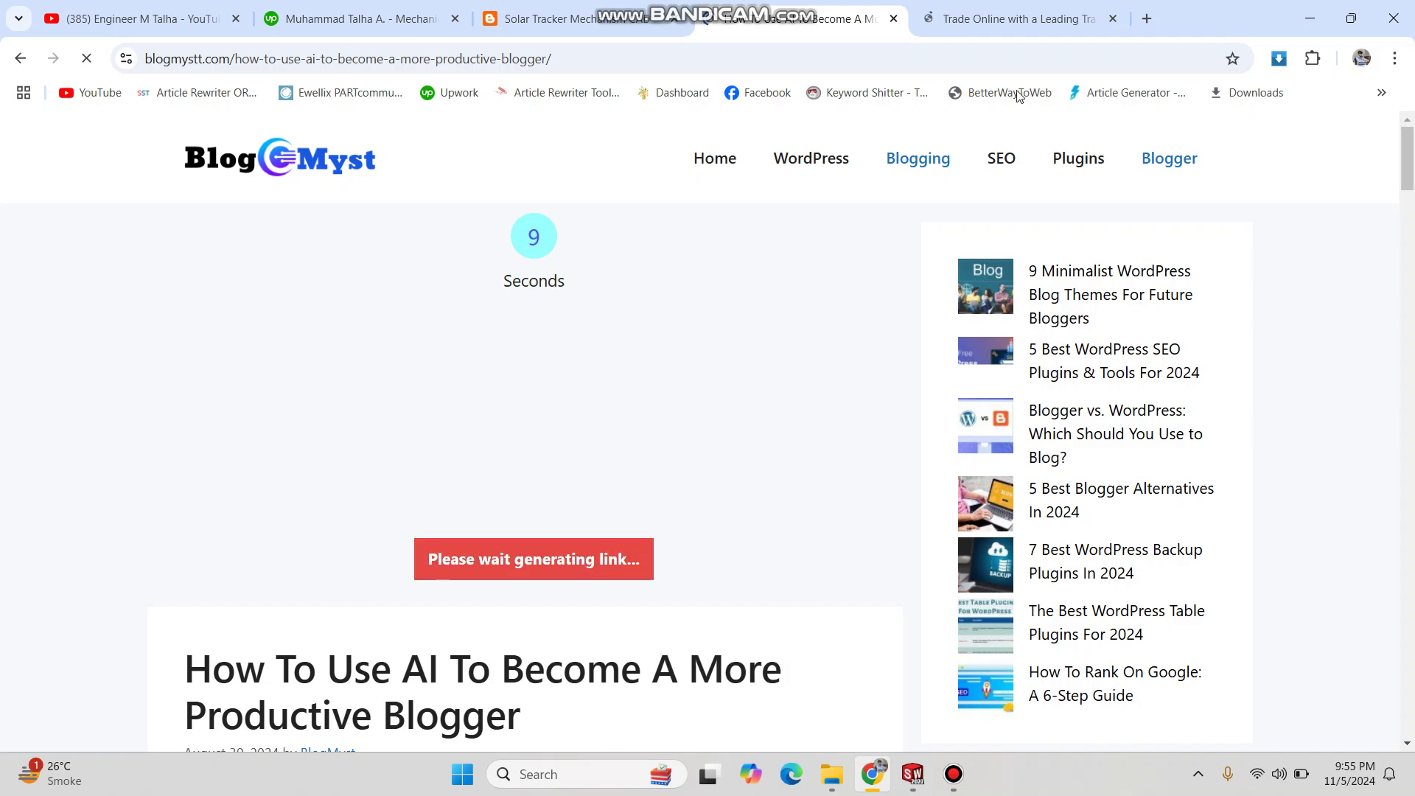
pyautogui.click(1016, 24)
pyautogui.click(1113, 20)
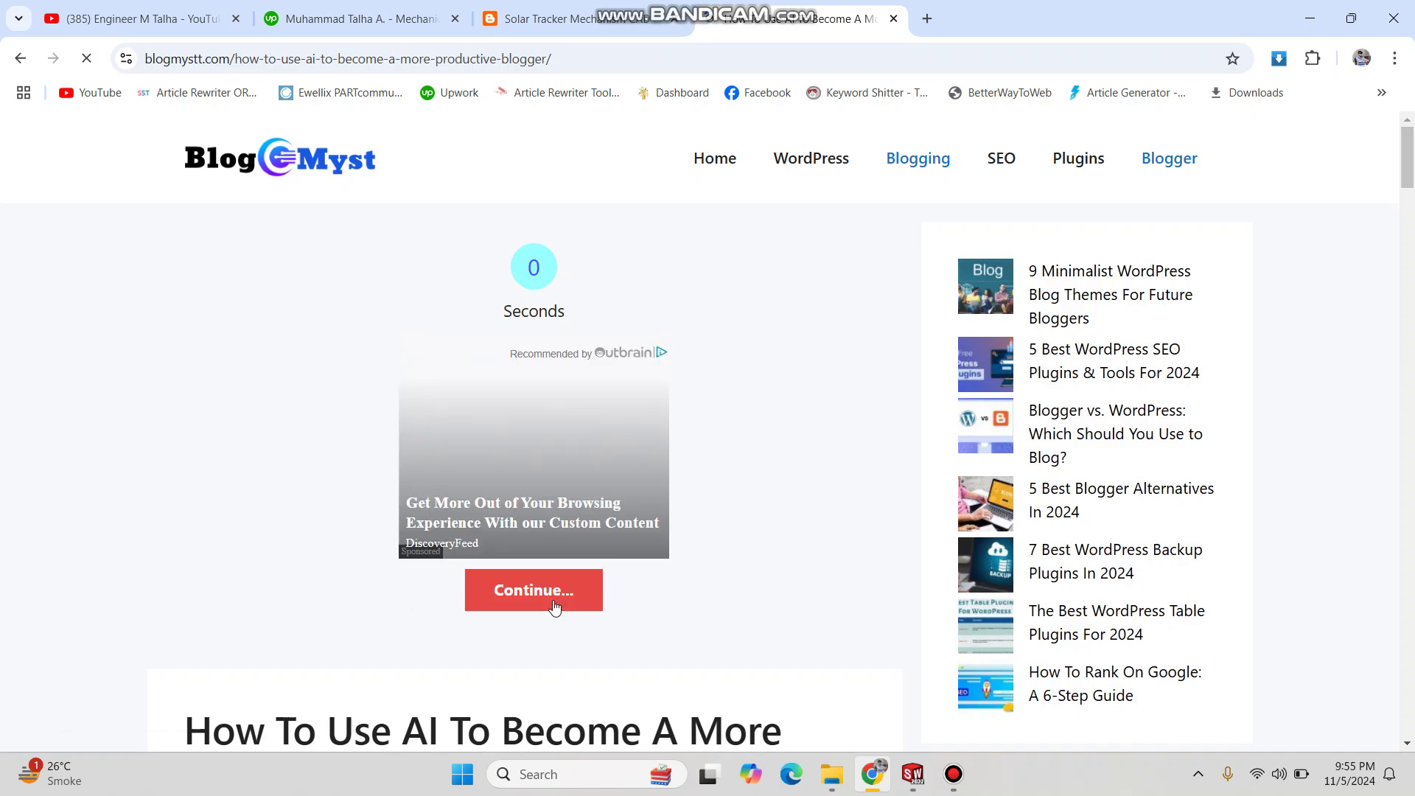
# Continue on the BlogMyst "How To Use AI To Become A More Productive Blogger" page and get the link at its end.
pyautogui.click(548, 601)
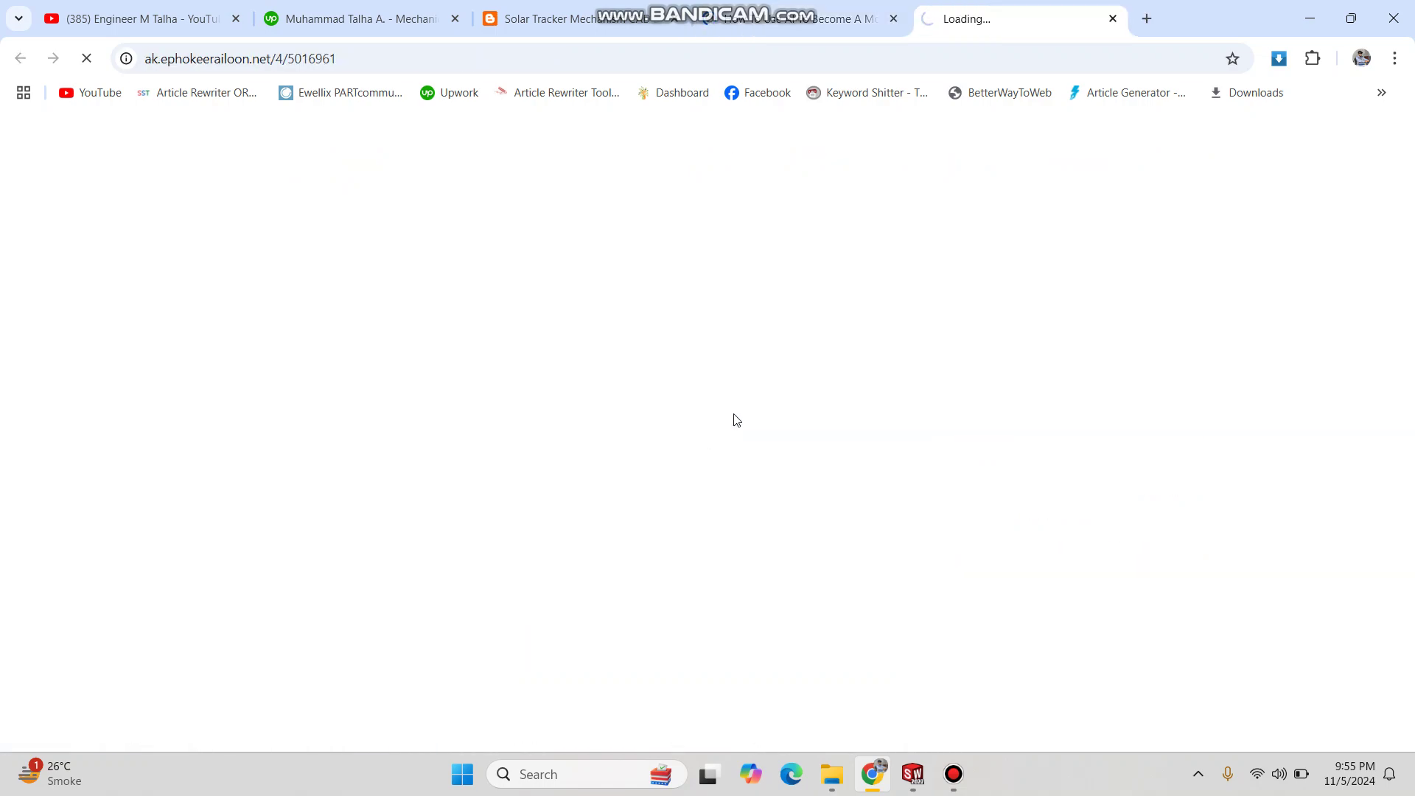
pyautogui.click(1114, 20)
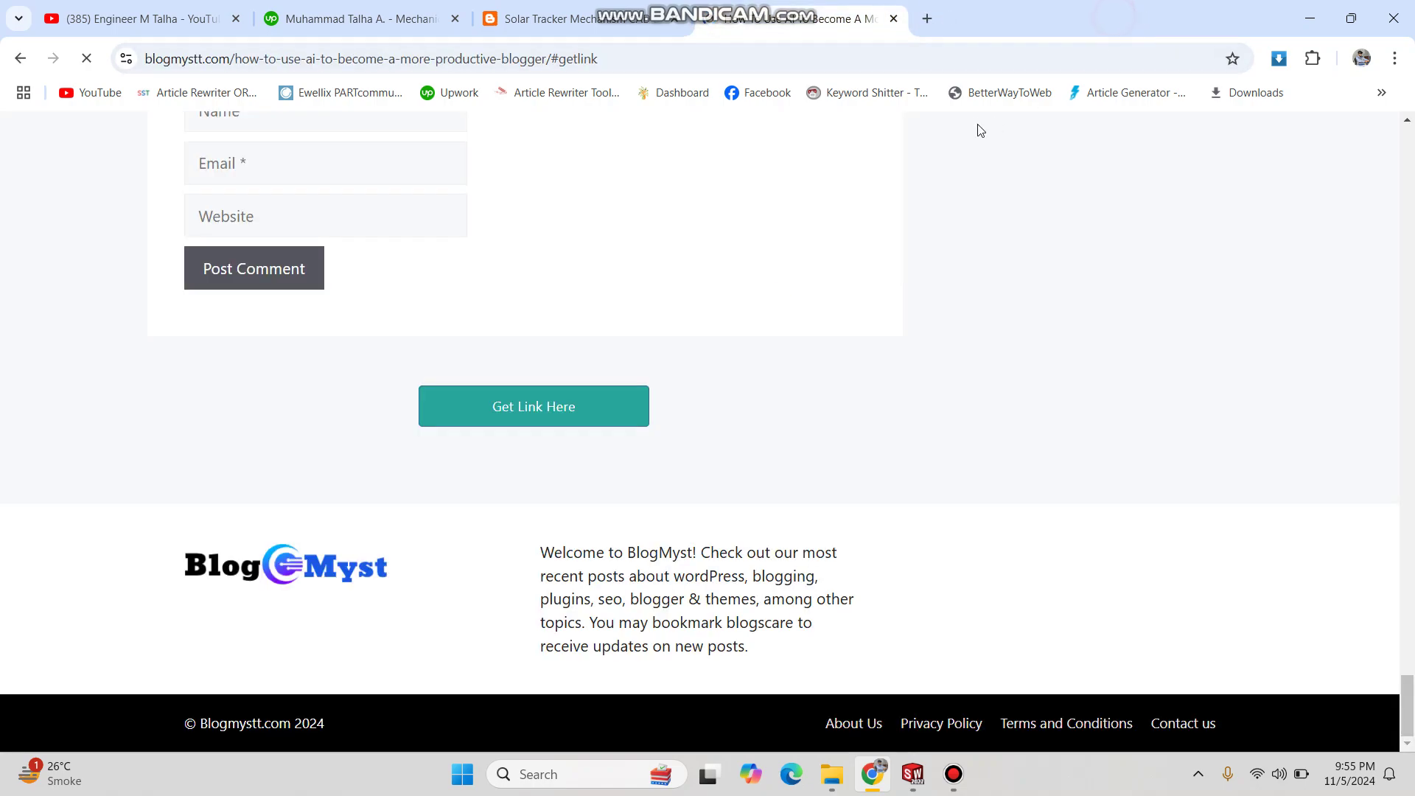
pyautogui.click(588, 404)
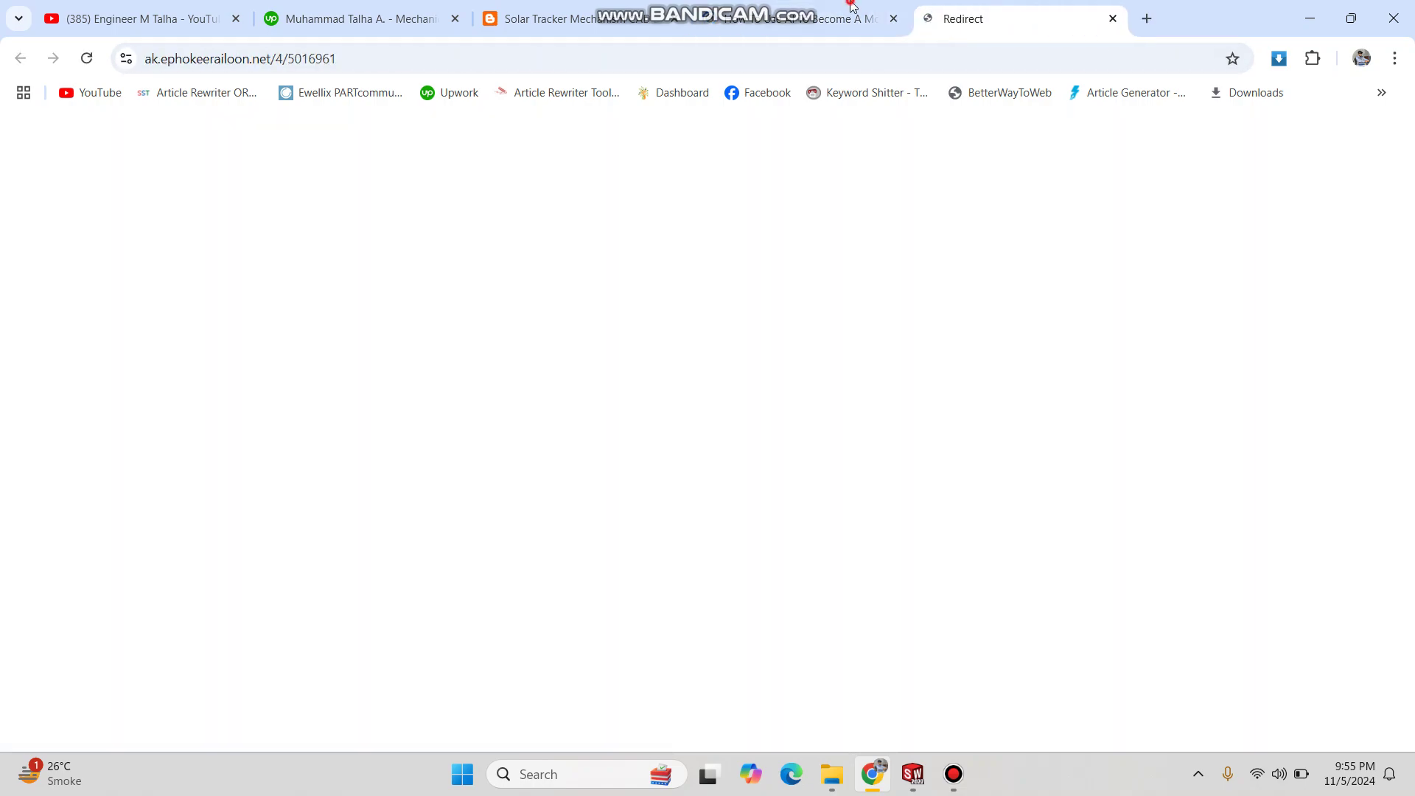
pyautogui.click(850, 8)
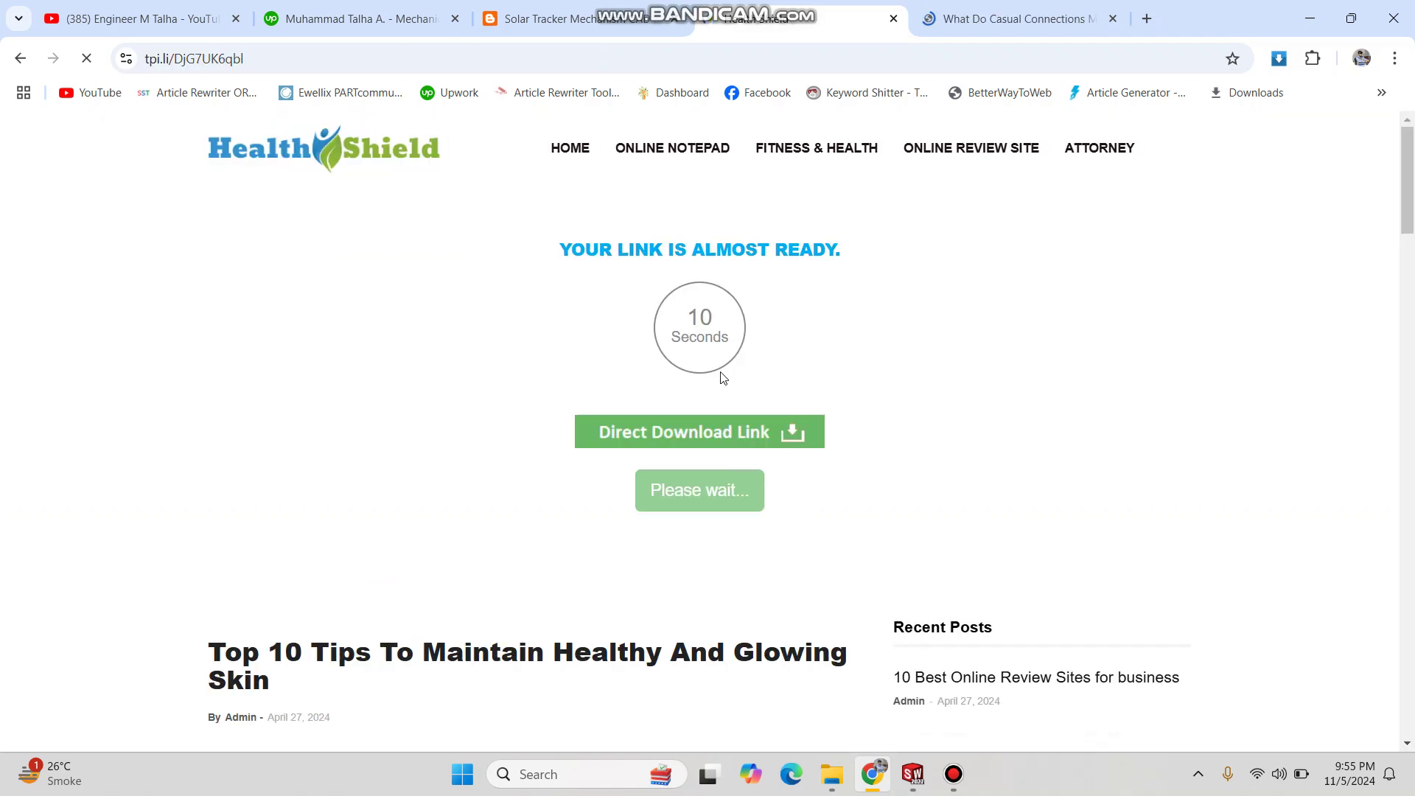
# Close the remaining ad tab and dismiss the ad overlay covering the download link countdown.
pyautogui.click(1080, 17)
pyautogui.click(1114, 20)
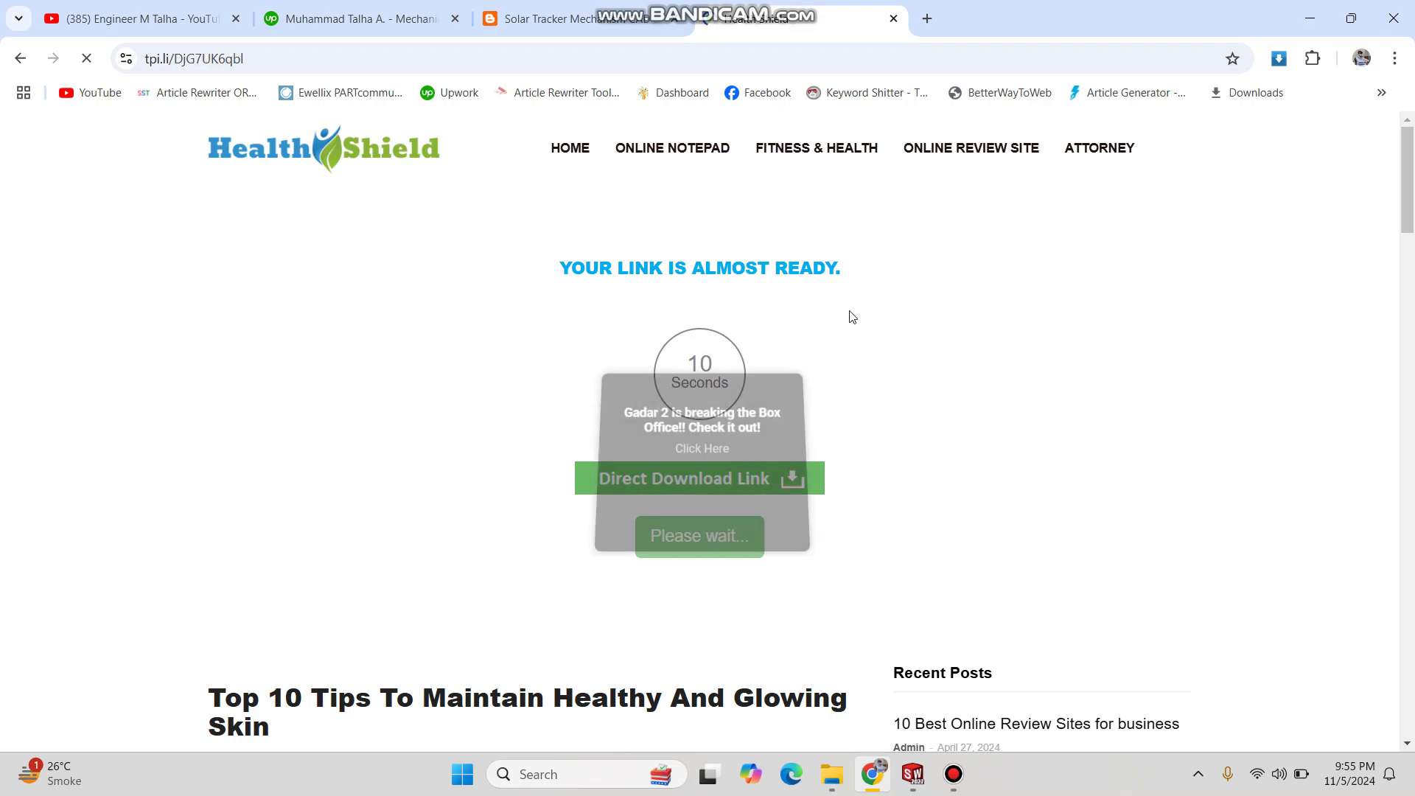
pyautogui.click(800, 337)
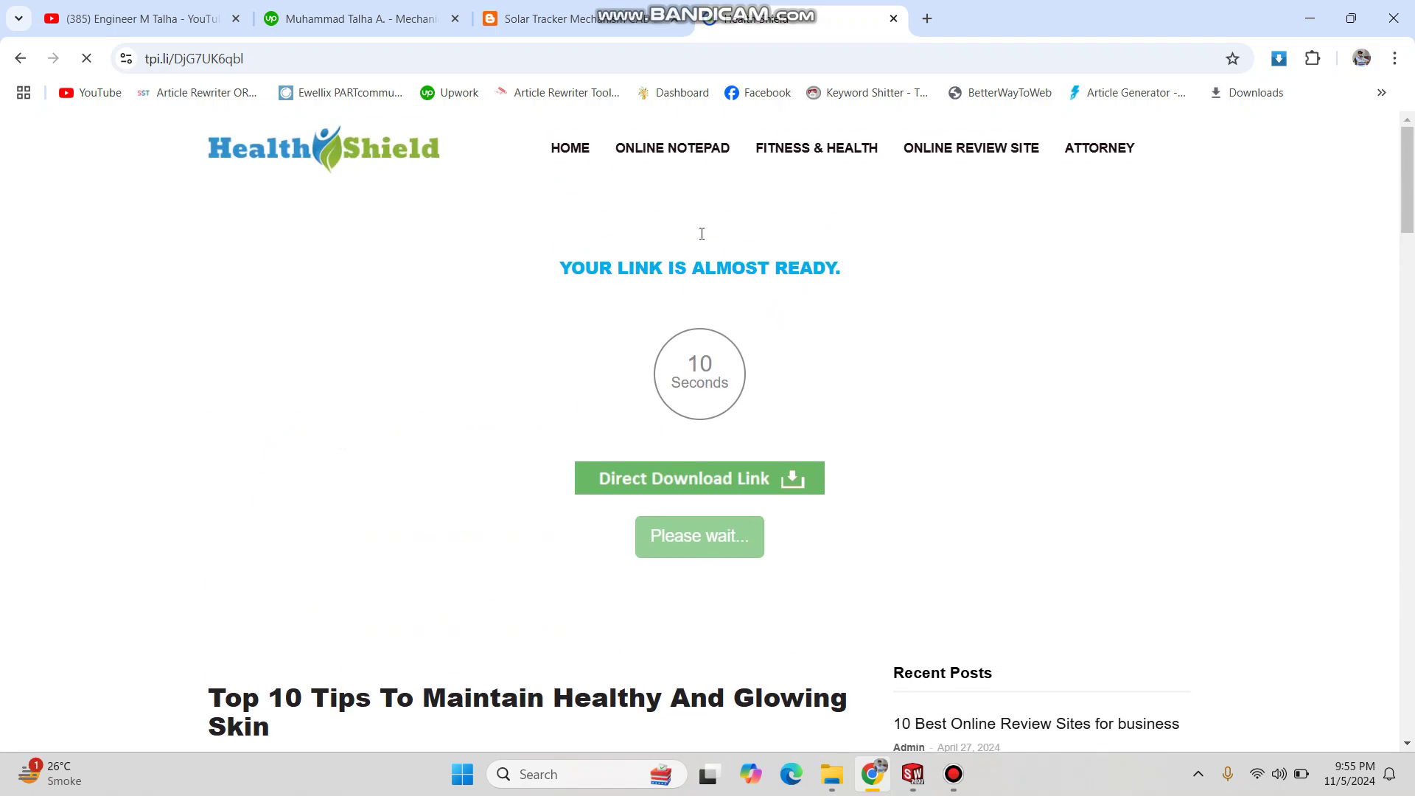
# Examine the open Upwork freelancer profile, including its overview, portfolio pages and work history.
pyautogui.click(373, 4)
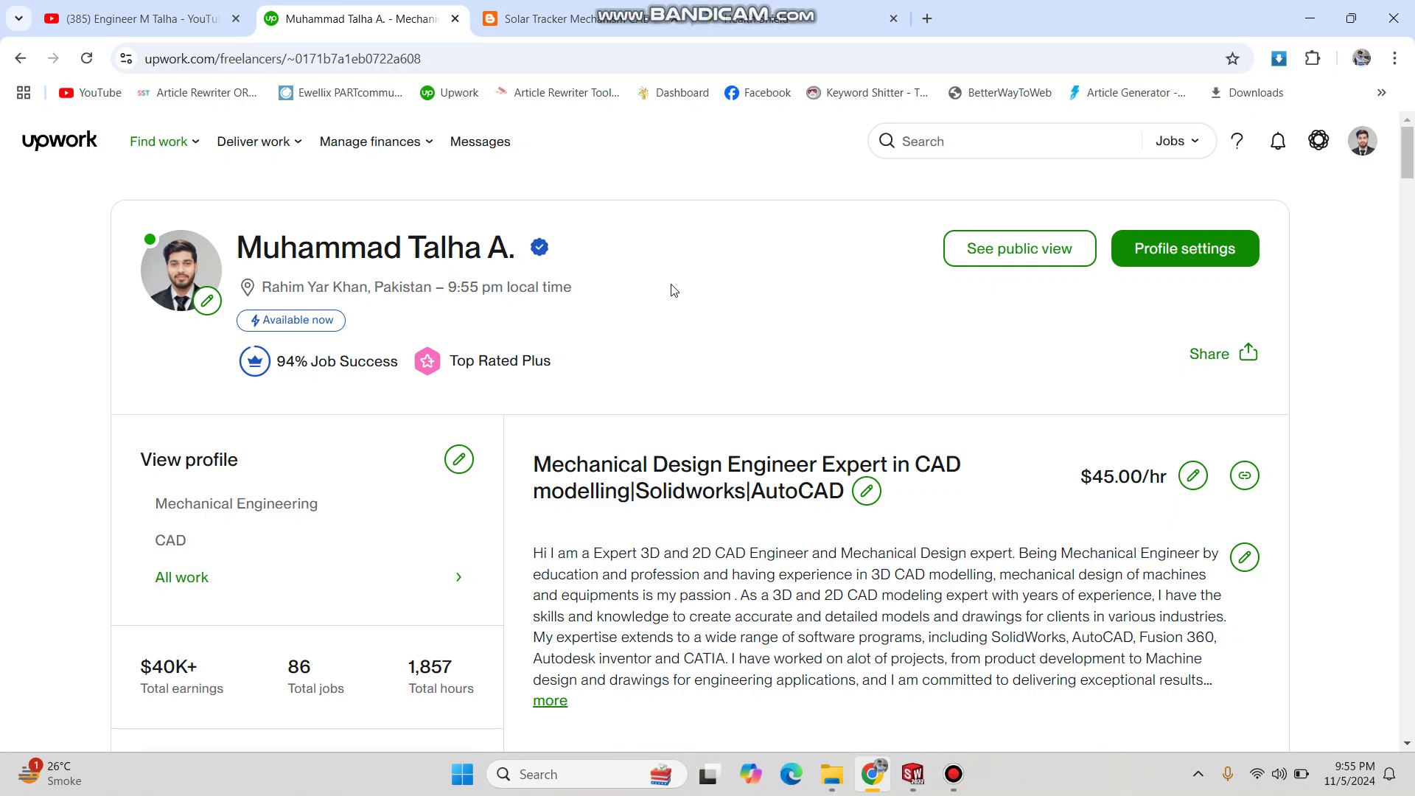
pyautogui.scroll(-13, 672, 290)
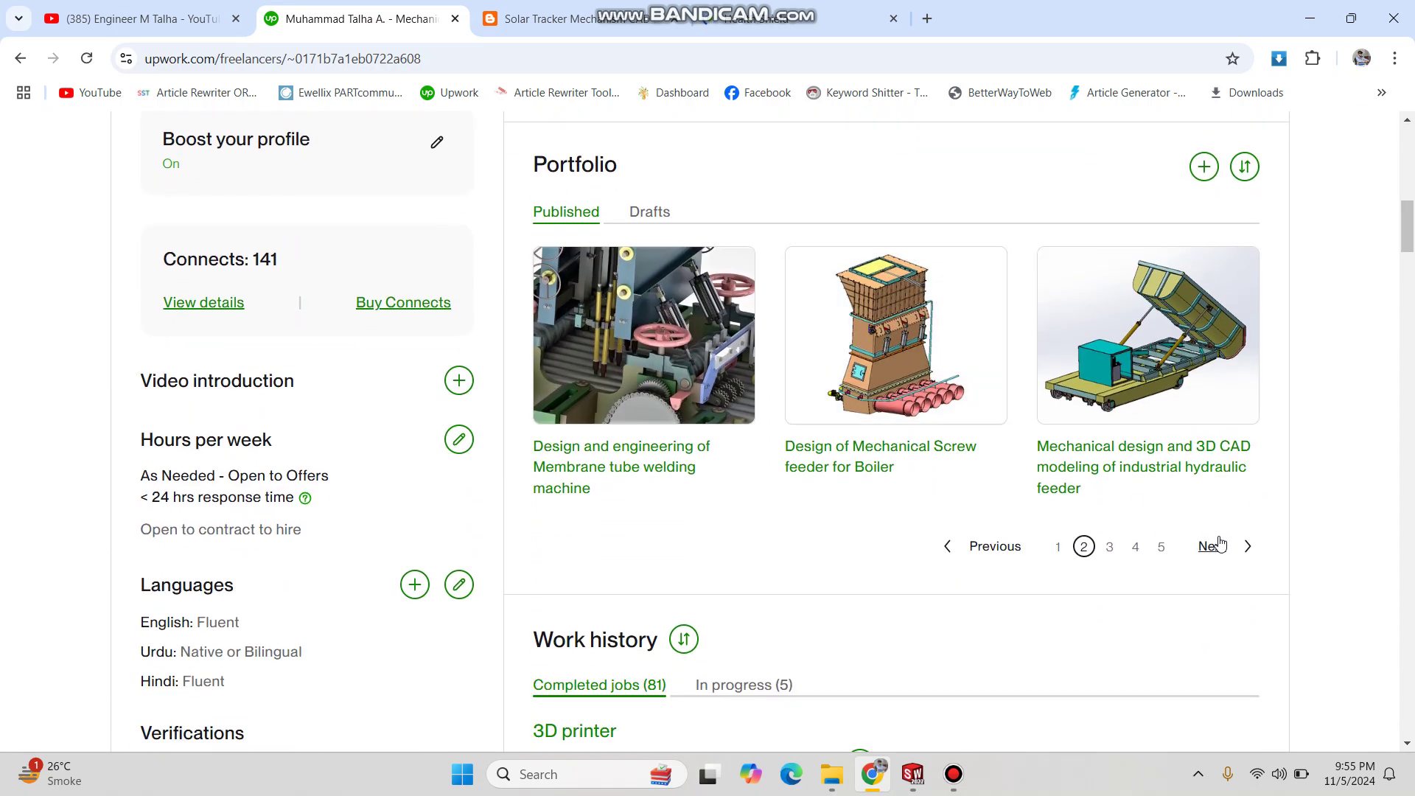
pyautogui.click(1066, 549)
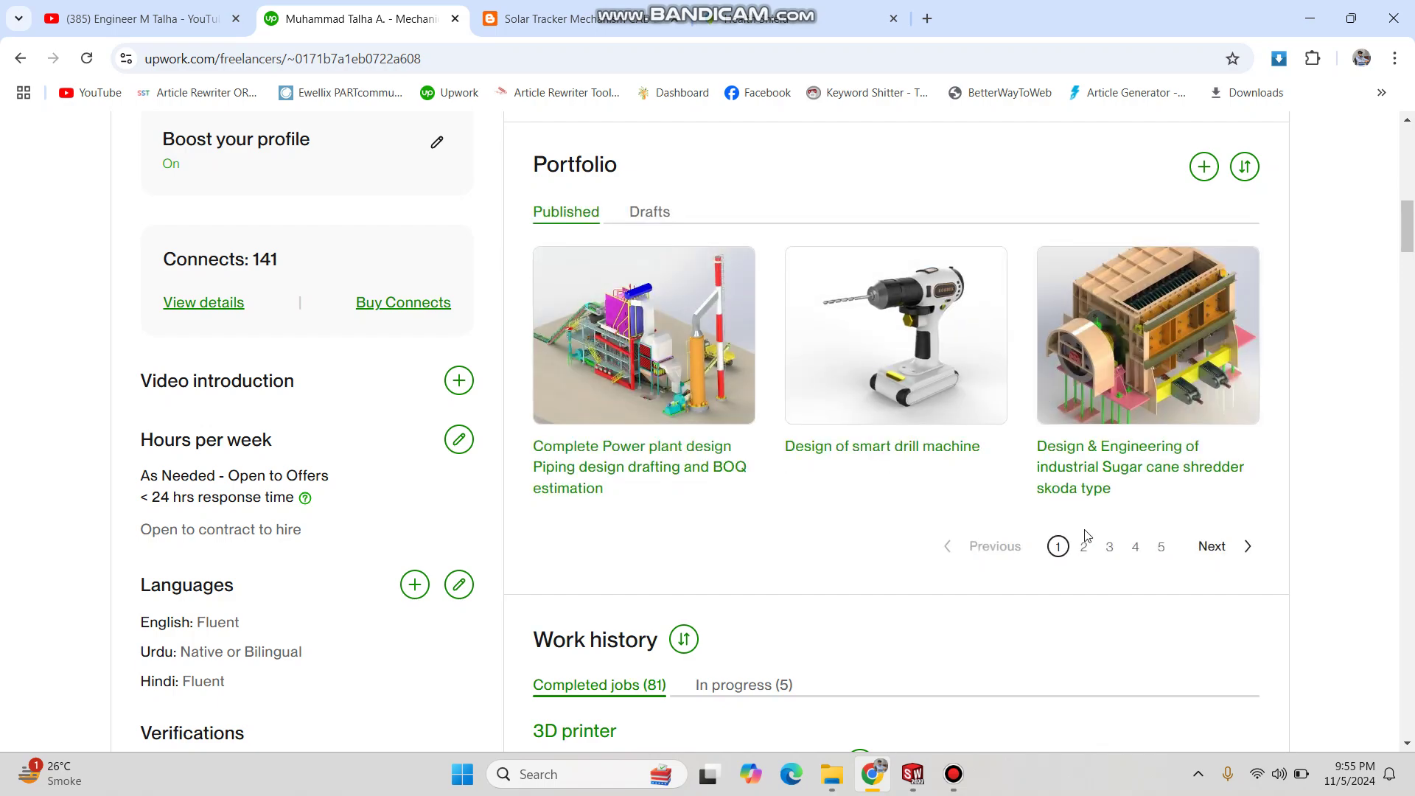
pyautogui.click(1110, 546)
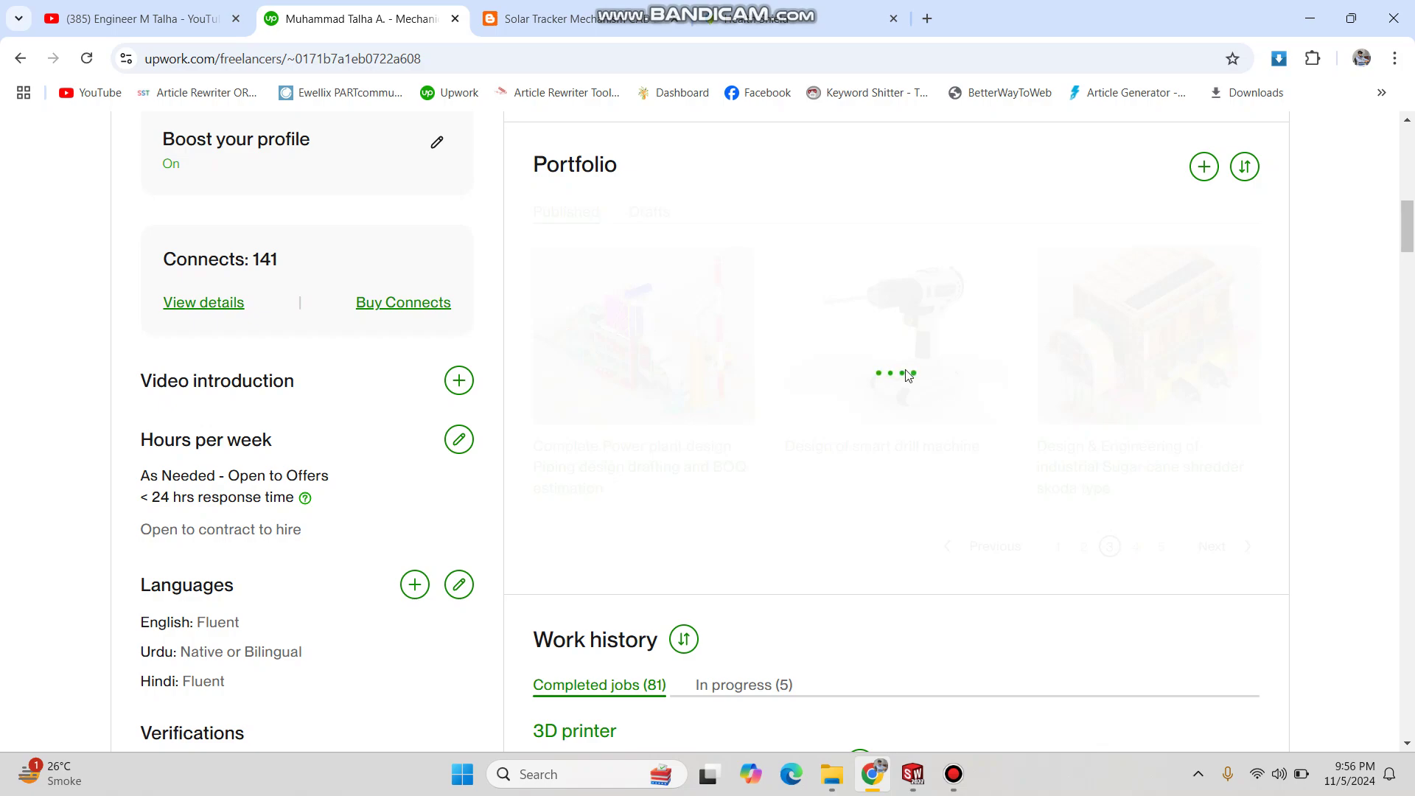
pyautogui.scroll(15, 892, 391)
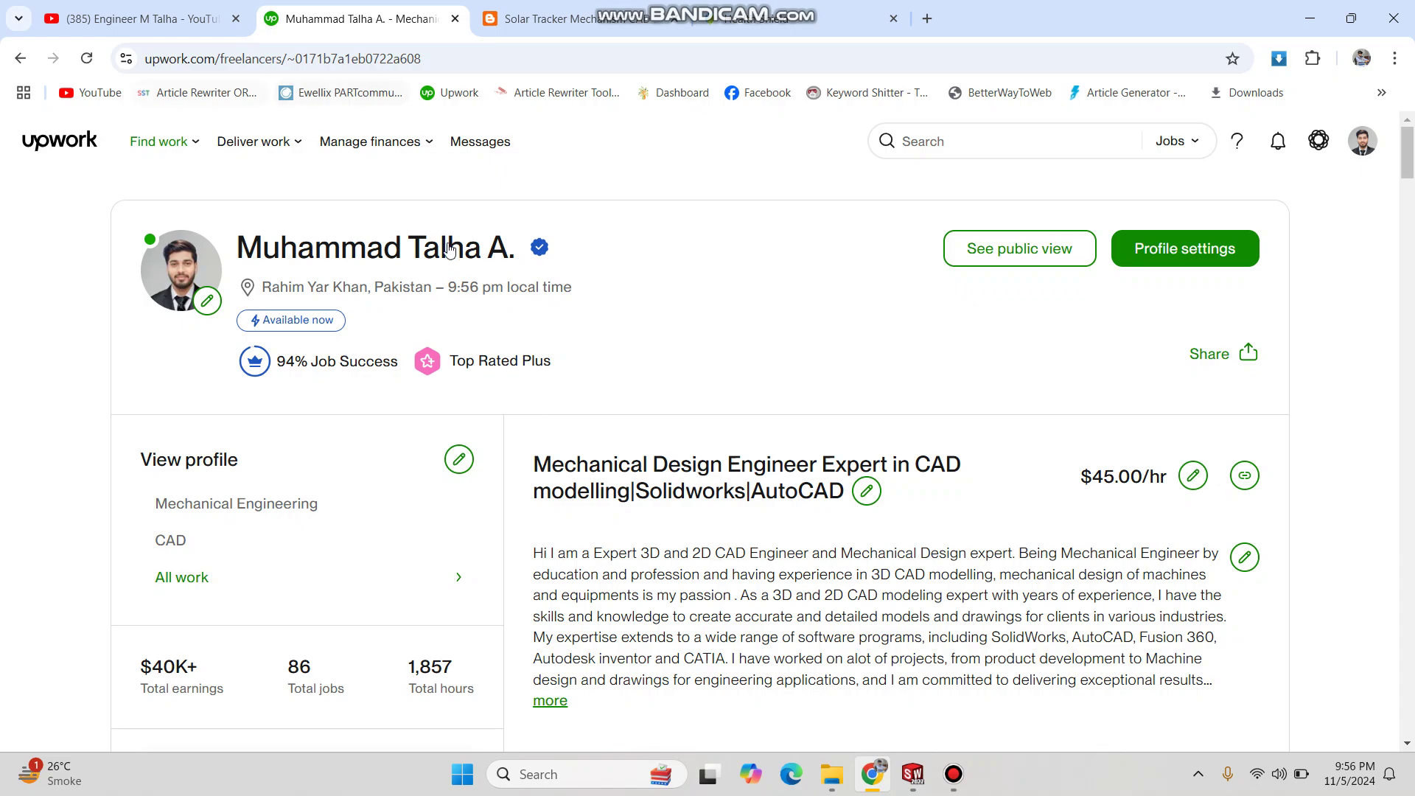
pyautogui.scroll(-12, 632, 277)
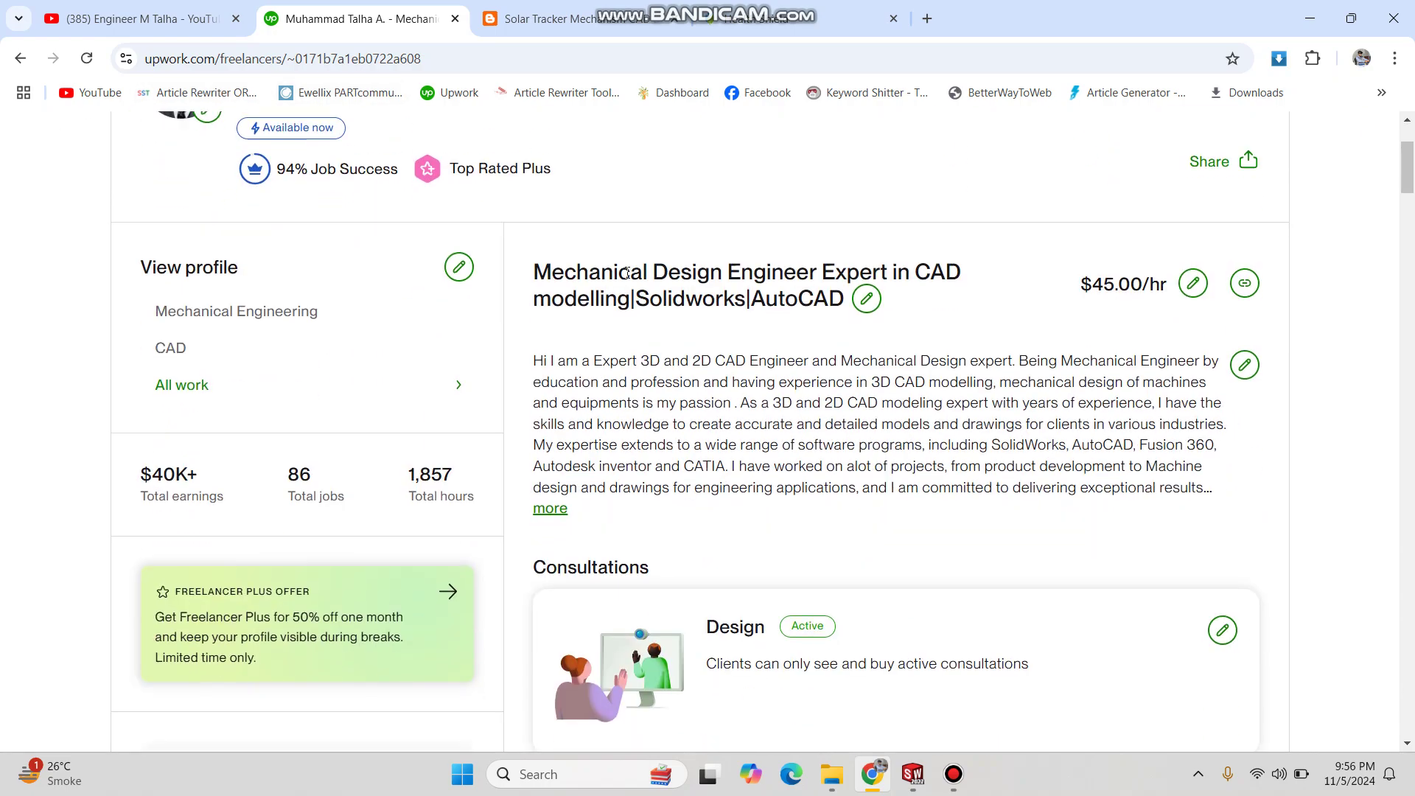
pyautogui.scroll(-15, 835, 306)
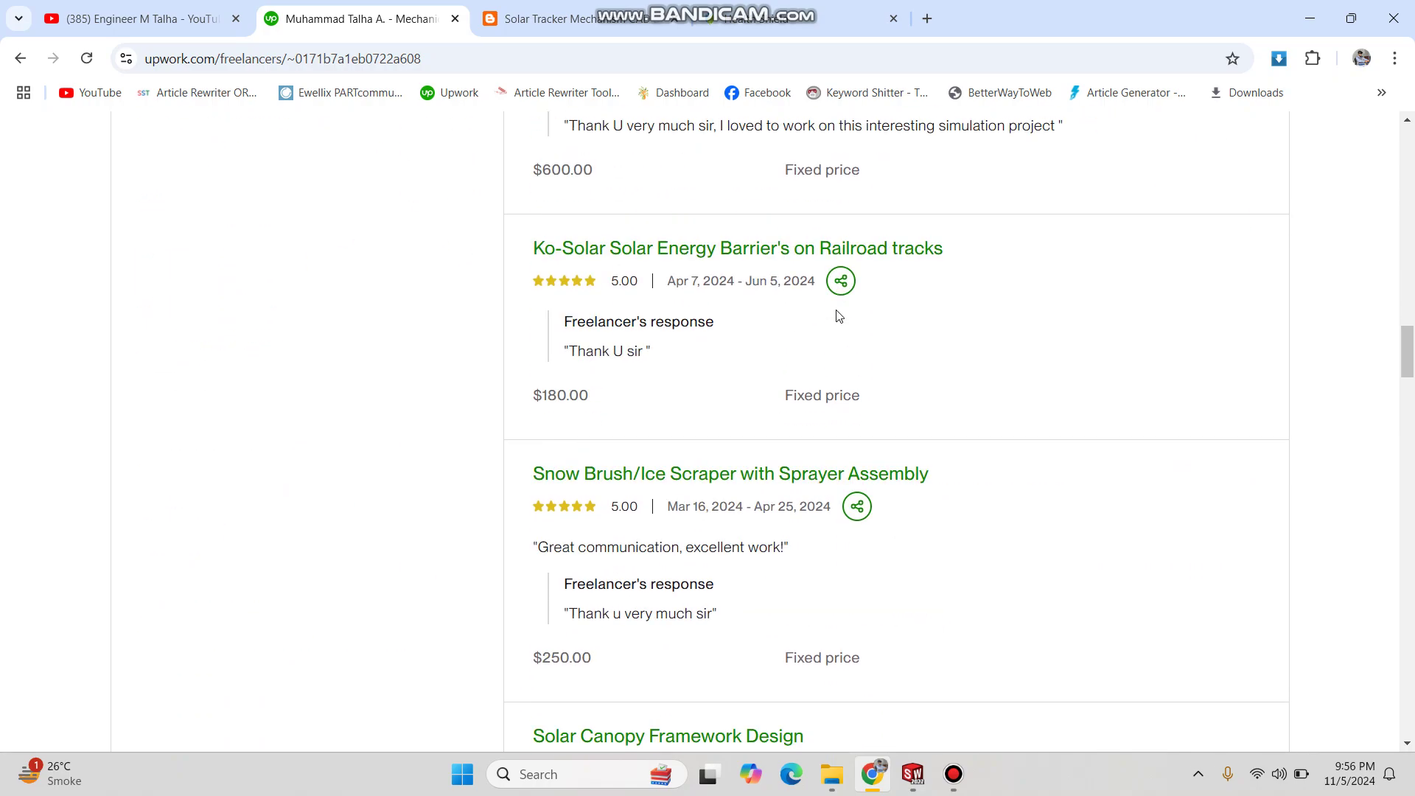
pyautogui.scroll(20, 834, 306)
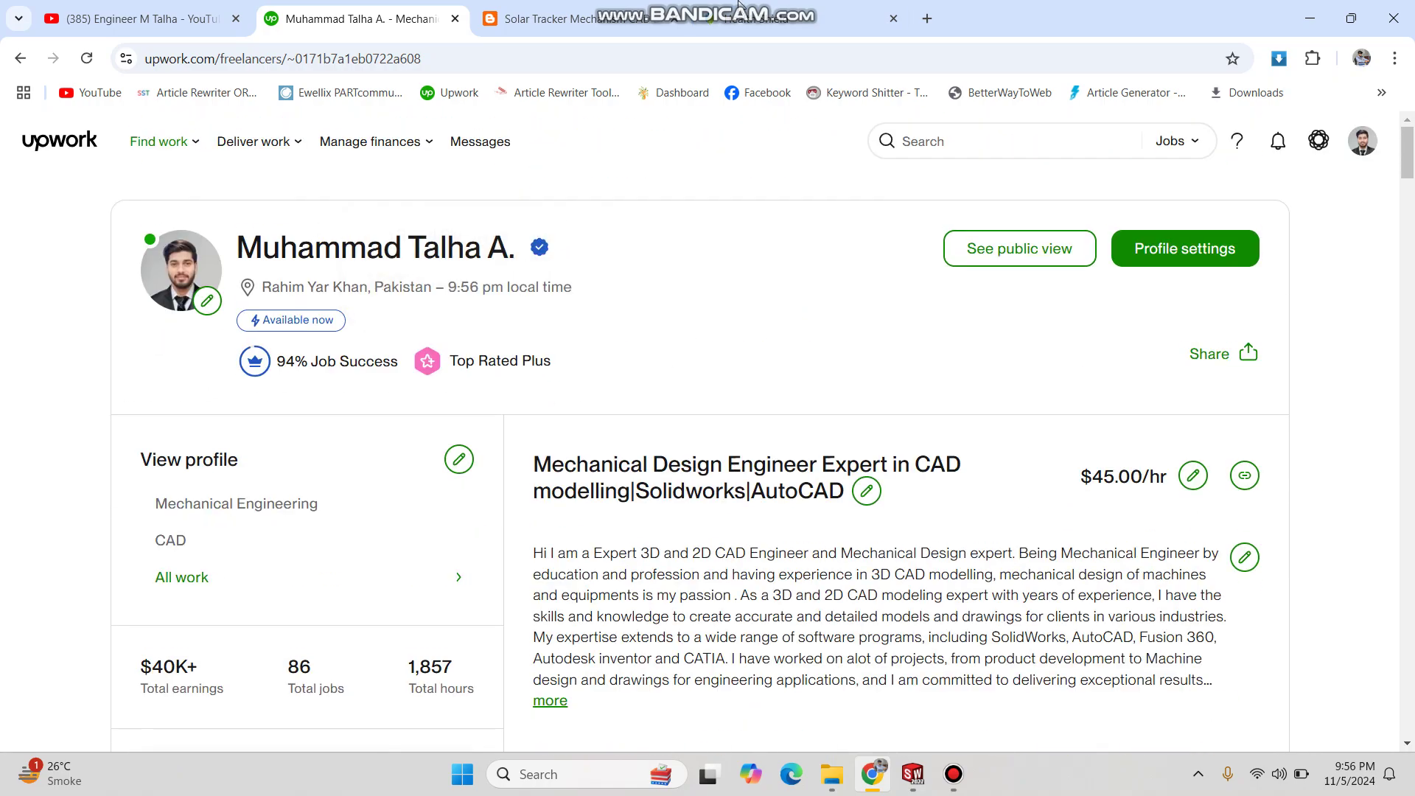
pyautogui.scroll(-1, 673, 323)
pyautogui.scroll(1, 673, 322)
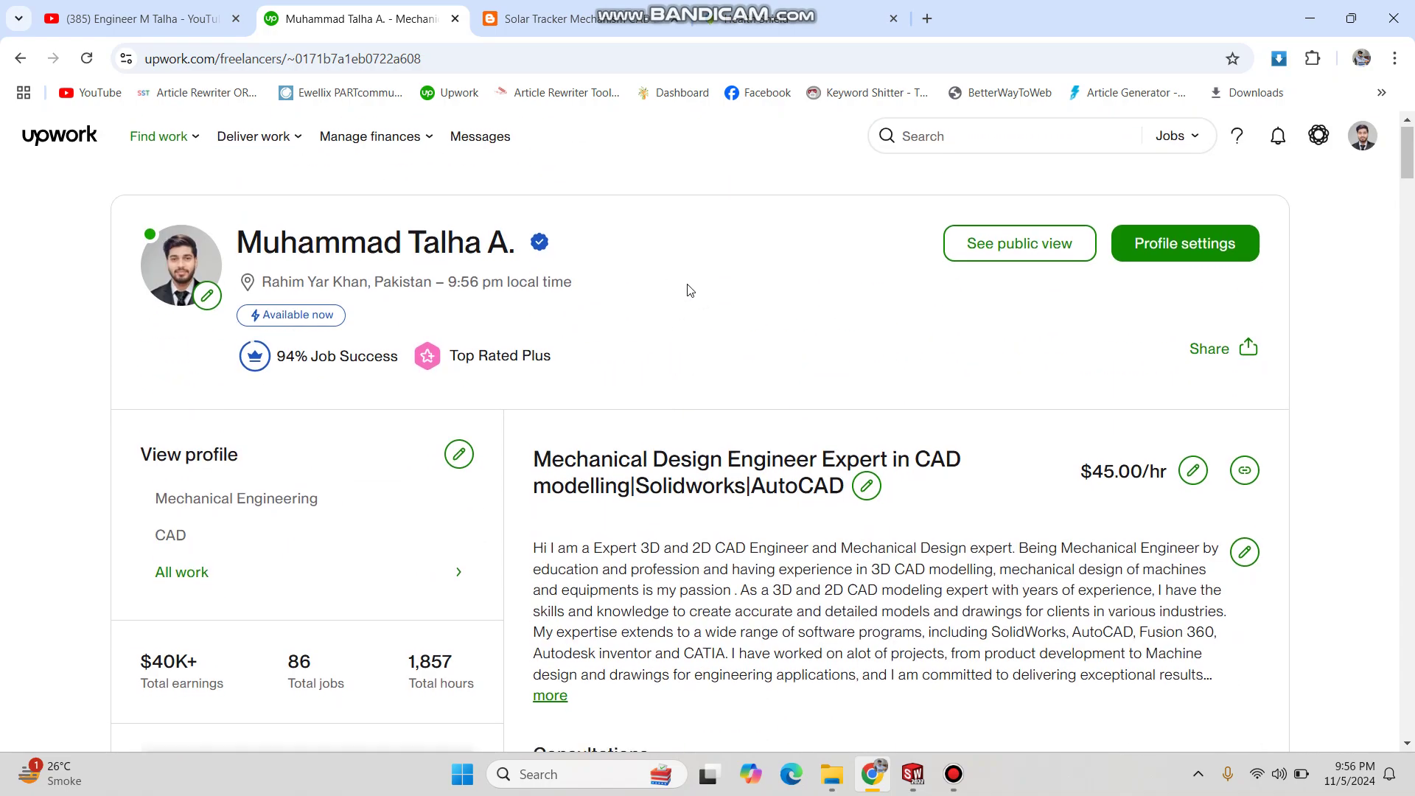
# Return to the download countdown page and get the link to the solar tracker files.
pyautogui.click(756, 15)
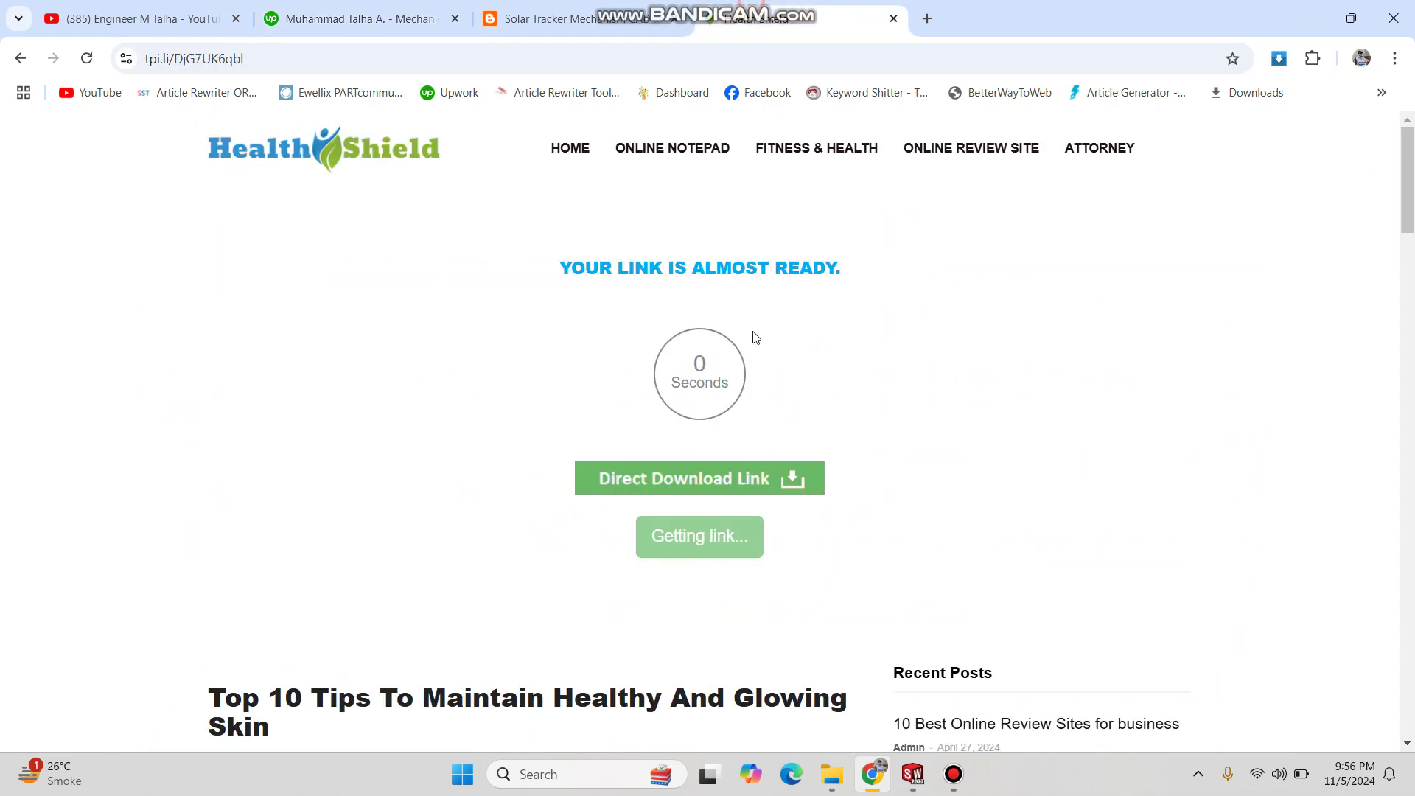
pyautogui.click(712, 542)
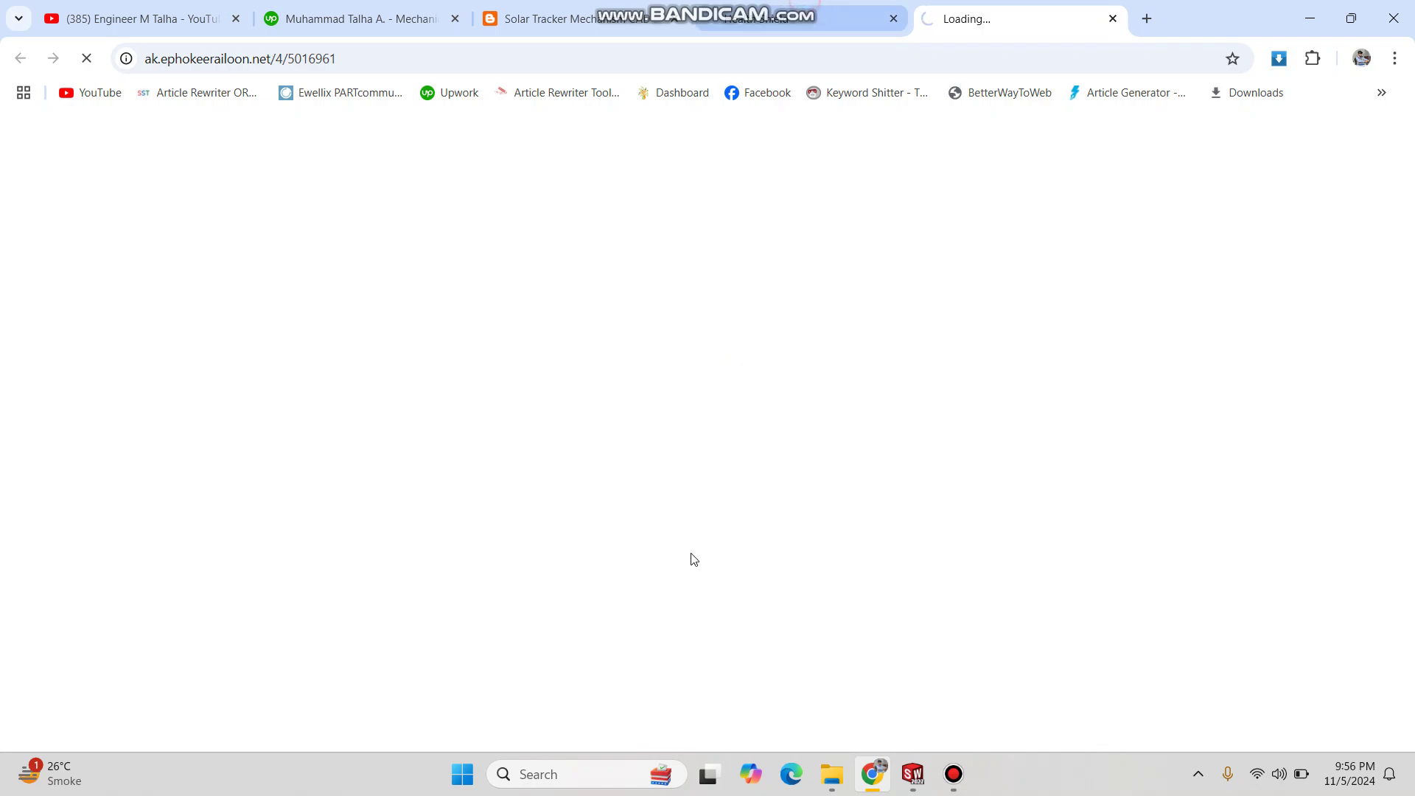
pyautogui.click(1035, 16)
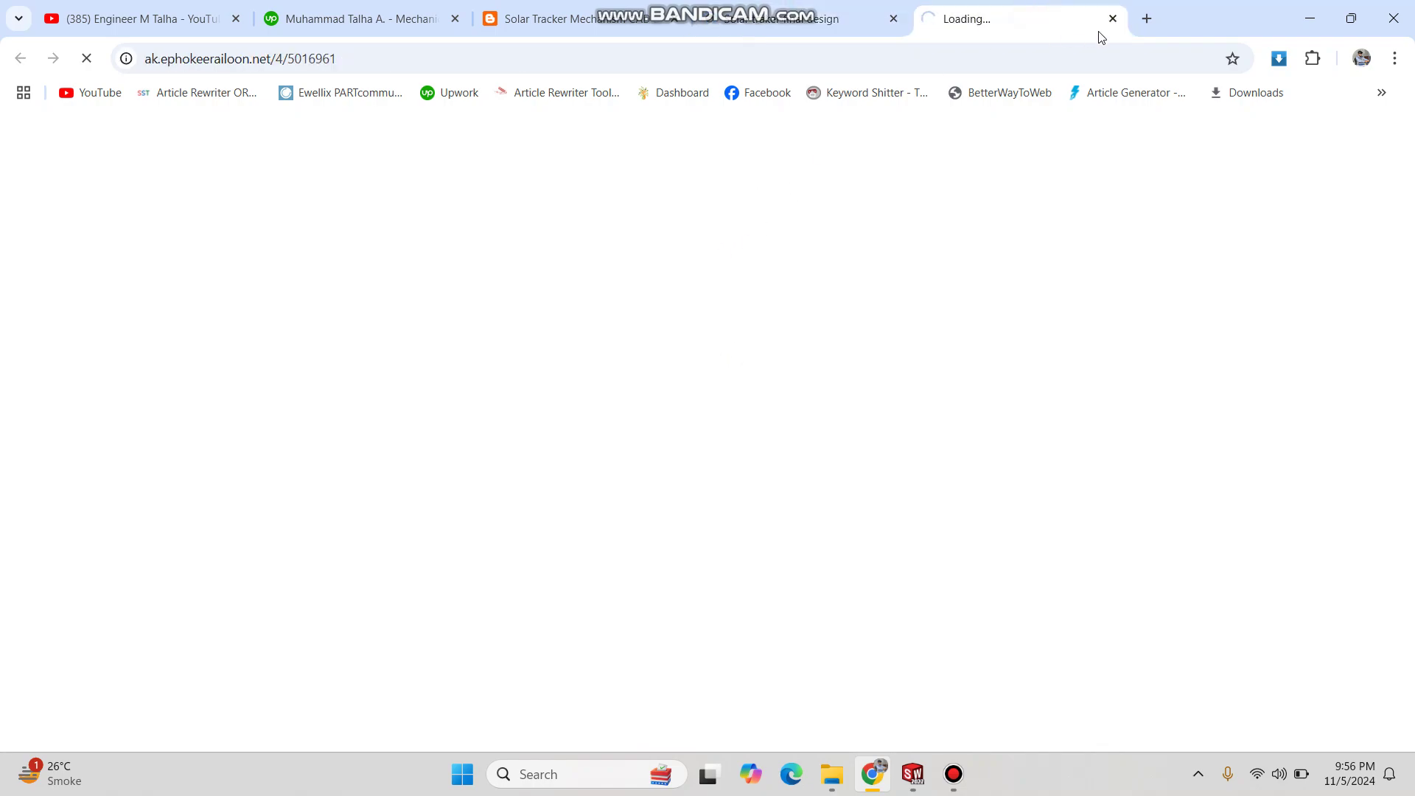